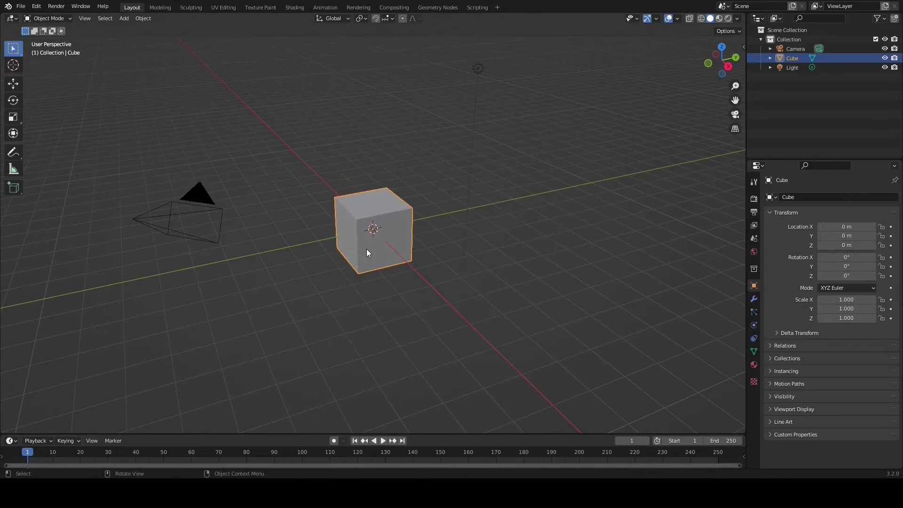
Delete the default cube from the scene
key("Delete")
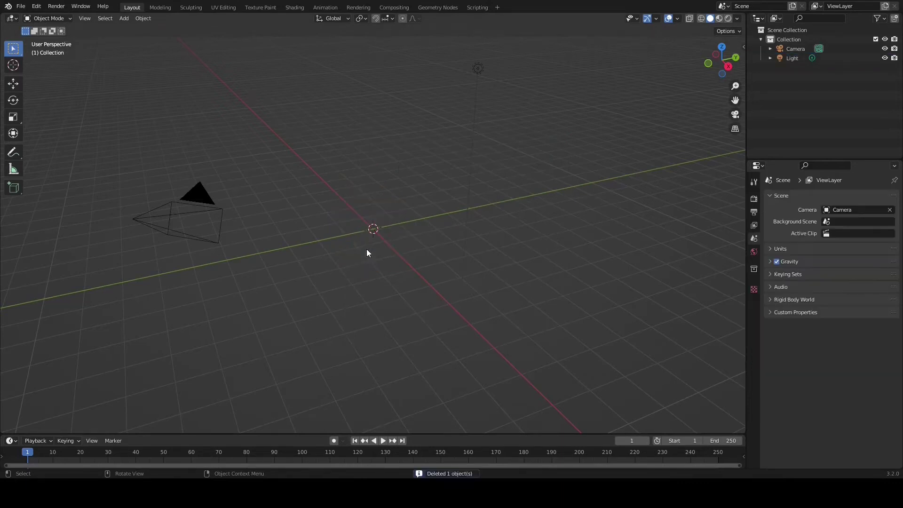
Turn on the Shortcut VUr on-screen input display, then collapse its settings and narrow the viewport sidebar out of the way
left_click(741, 48)
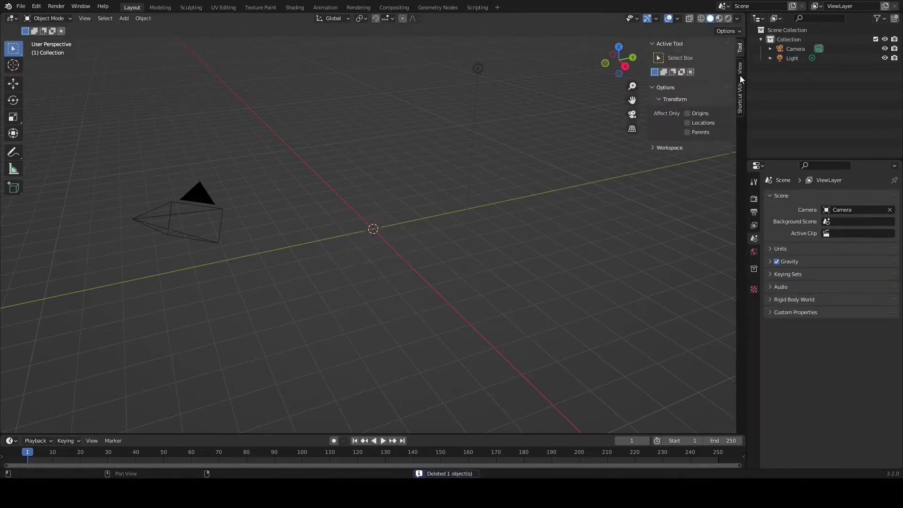
left_click(740, 98)
left_click(693, 56)
left_click(648, 44)
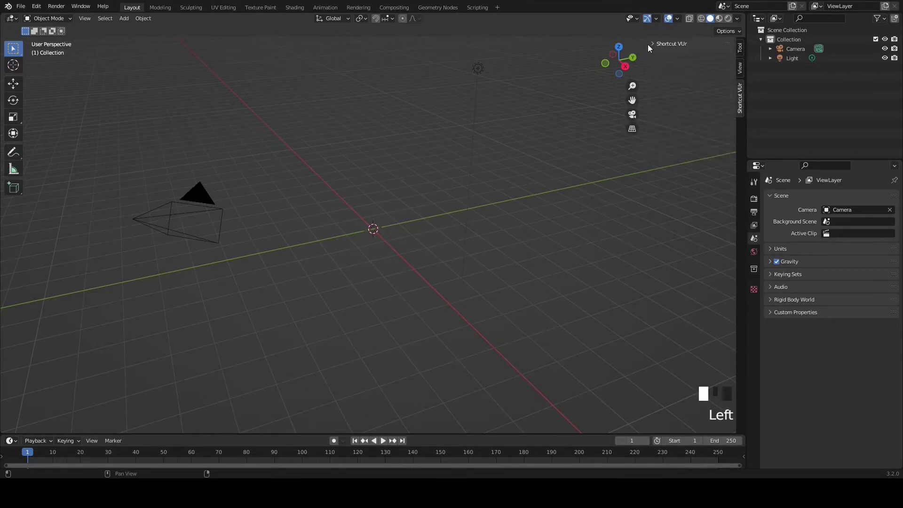
left_click_drag(647, 45, 736, 45)
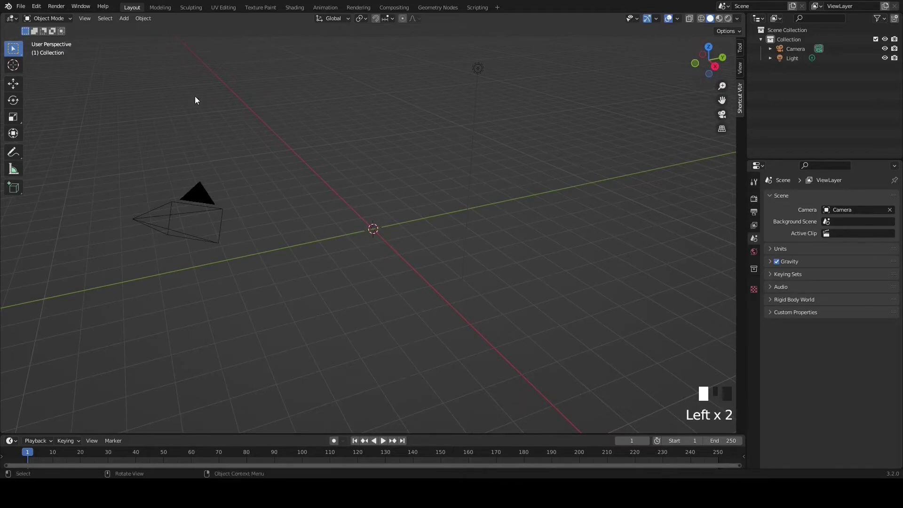
Import the bitmap map image as a plane and show the viewport in Material Preview shading
left_click(25, 7)
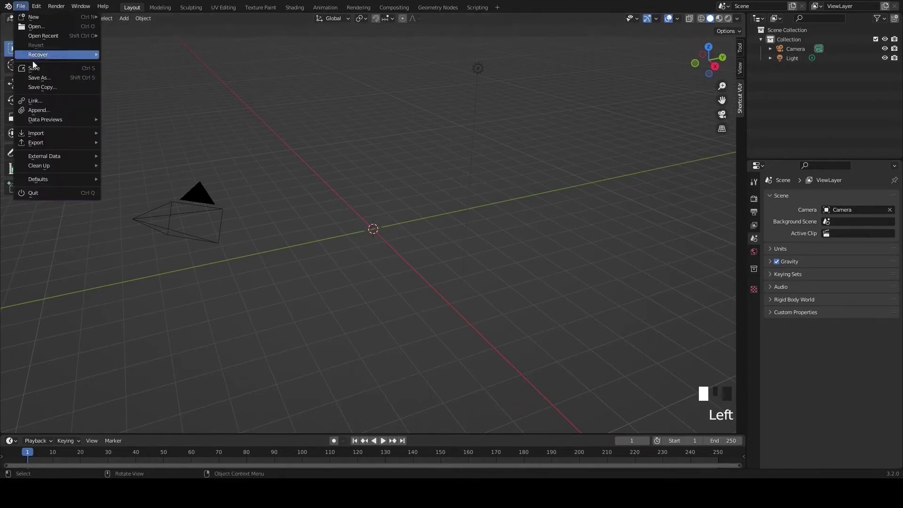
mouse_move(47, 134)
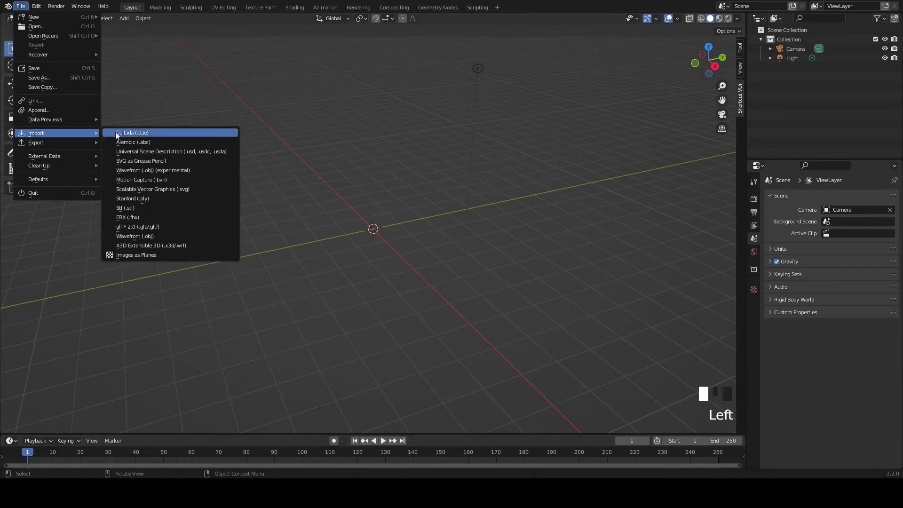
left_click(140, 255)
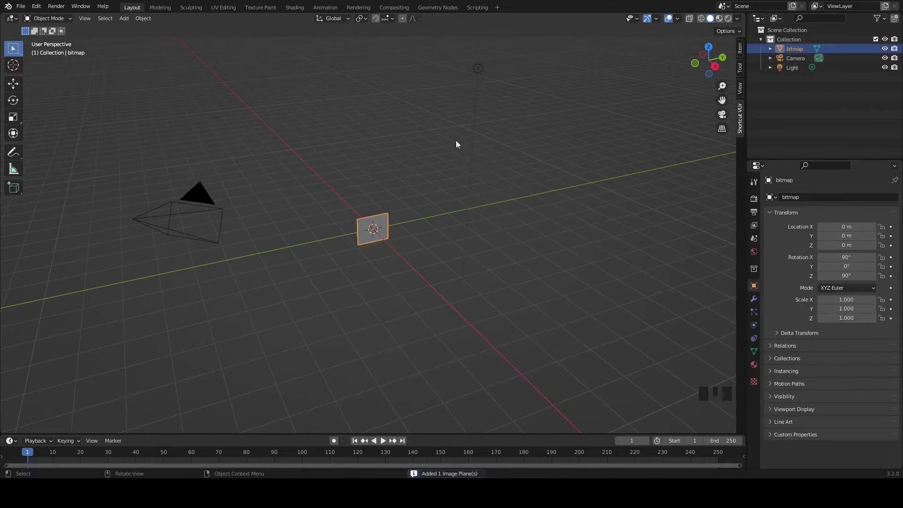
left_click(719, 19)
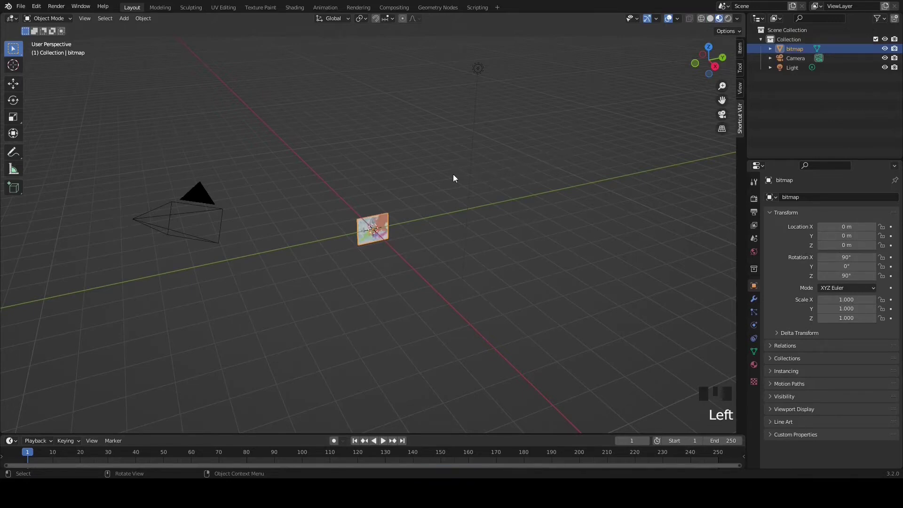
Rotate the bitmap plane -90° around the global Y axis so it lies flat
key("r")
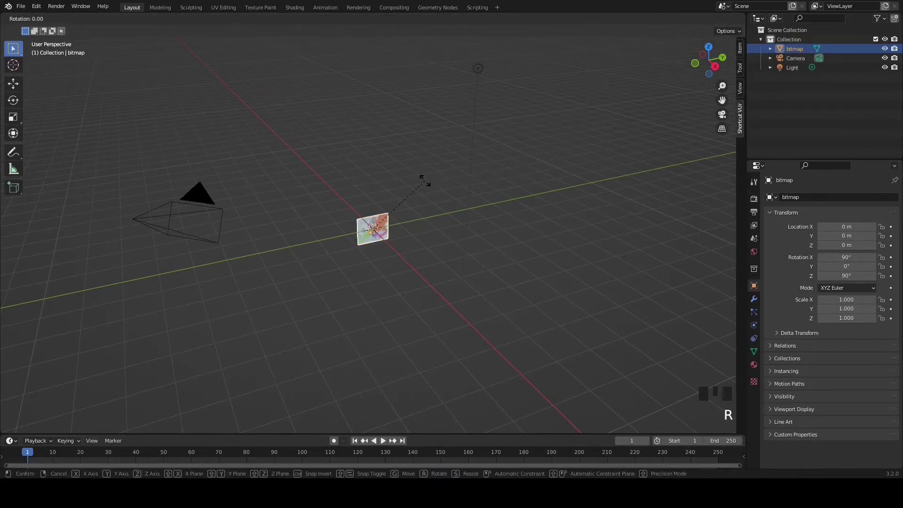
type("y")
type("-90")
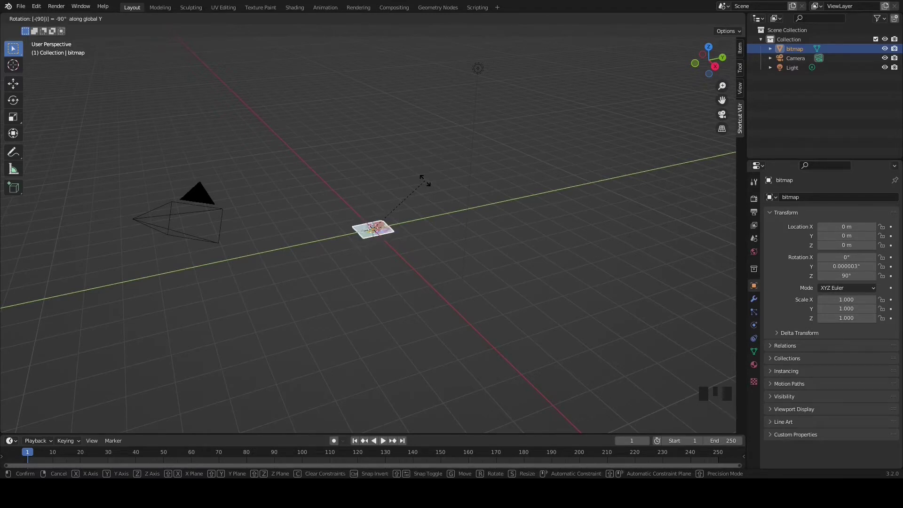
key("Return")
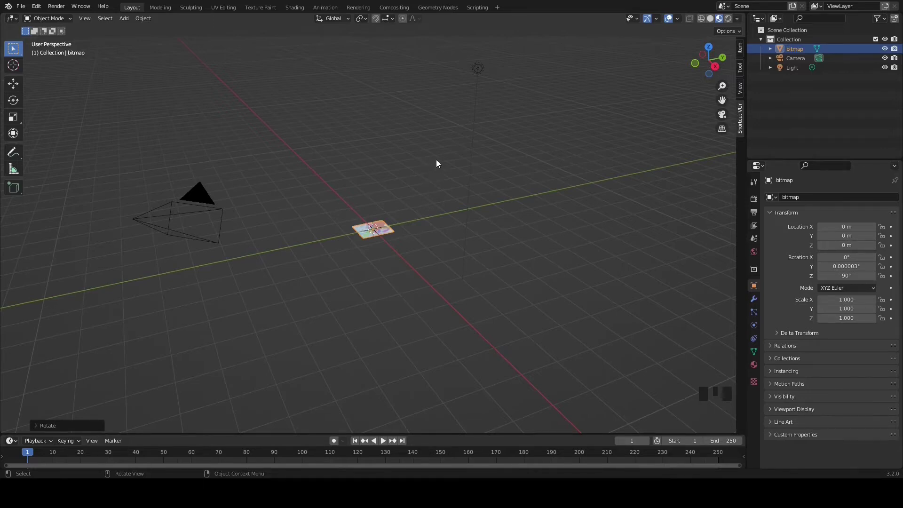
From the top view, rotate the bitmap plane -90° around the global Z axis to set the map upright
key("KP_7")
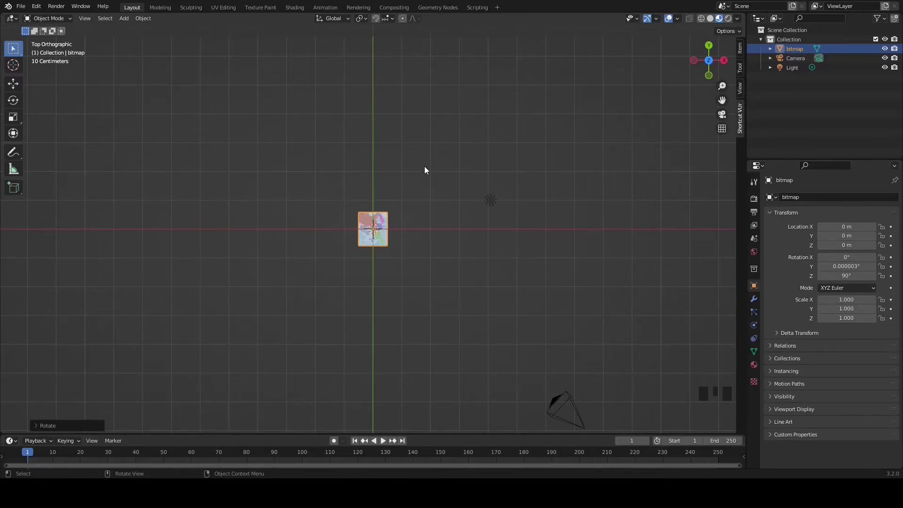
scroll(425, 170, "up", 7)
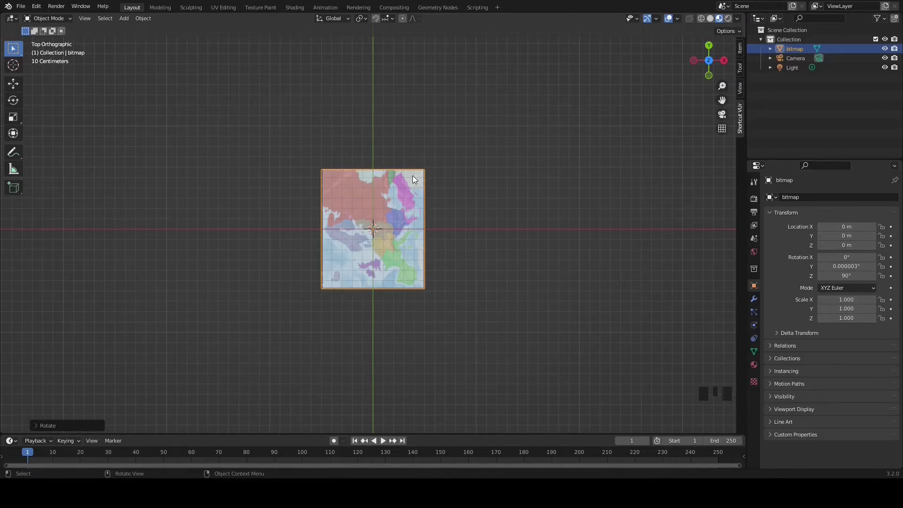
key("r")
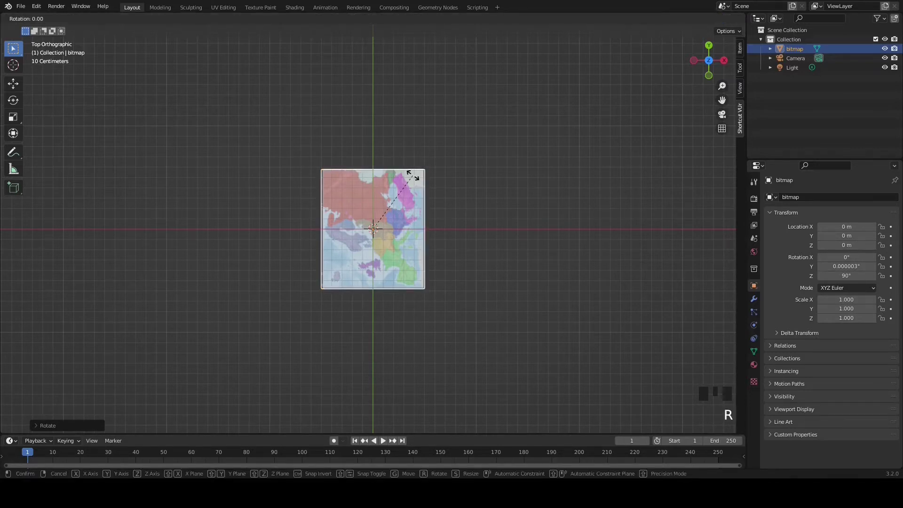
type("z")
type("-90")
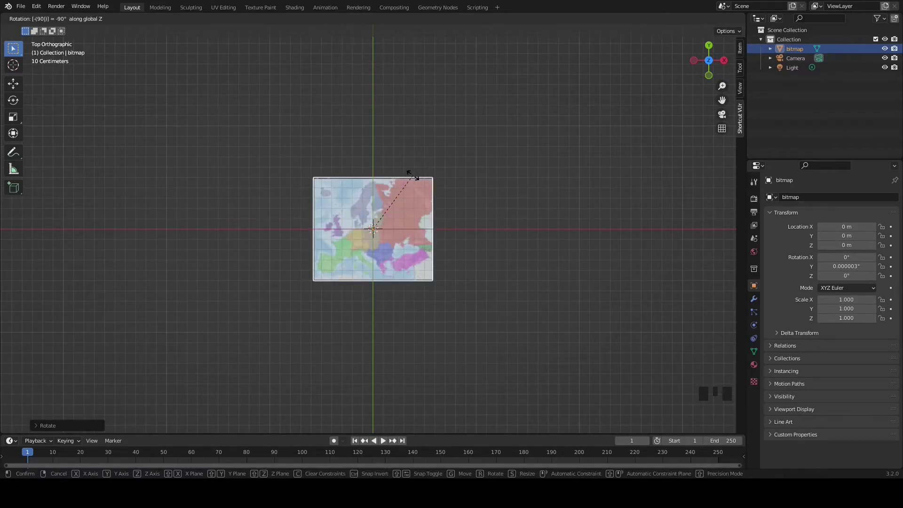
key("Return")
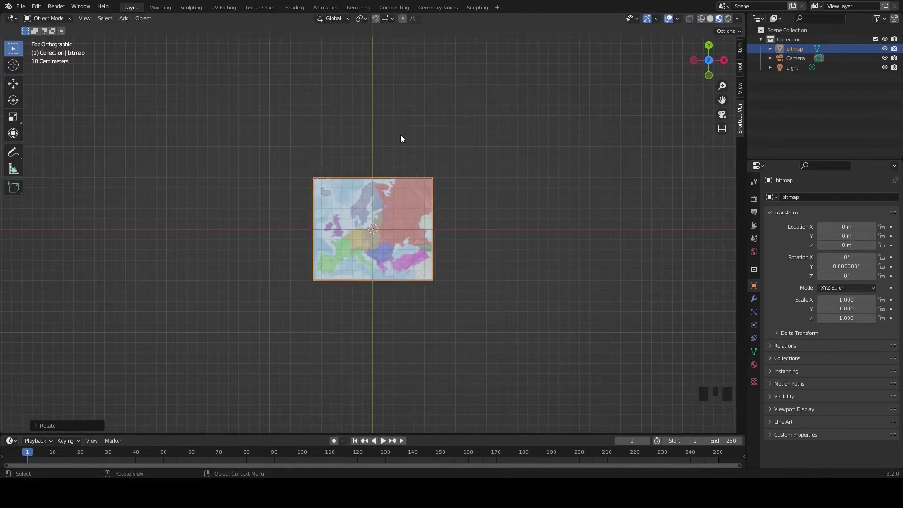
Scale the bitmap plane up uniformly to about 14.96 times its size
scroll(364, 115, "down", 6)
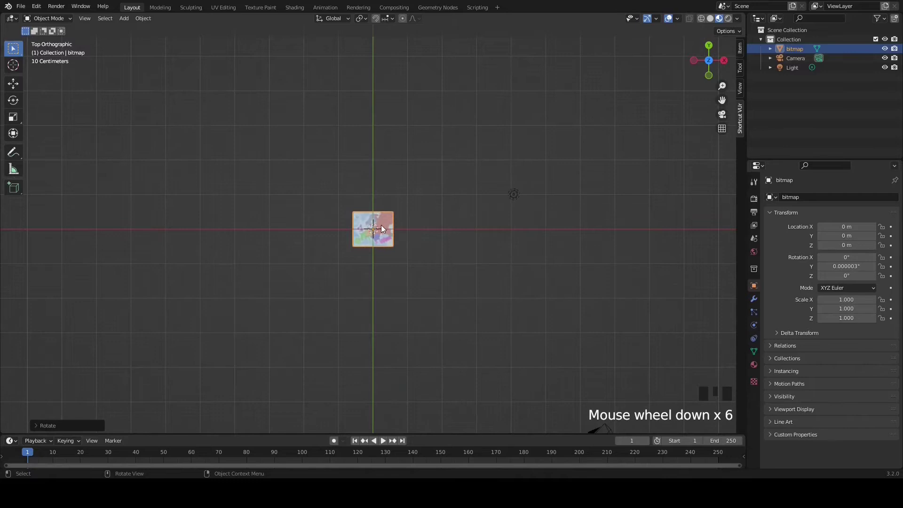
key("s")
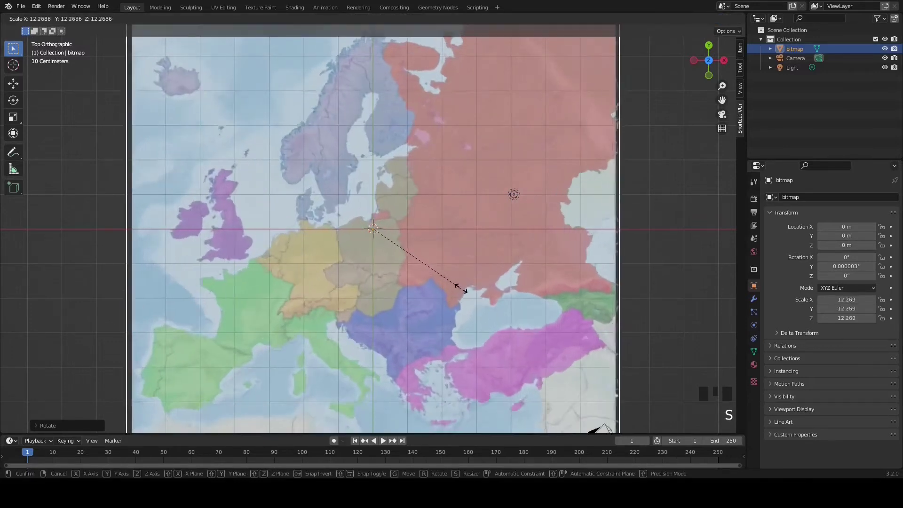
key("s")
key("s")
key("s")
key("s")
key("s")
key("s")
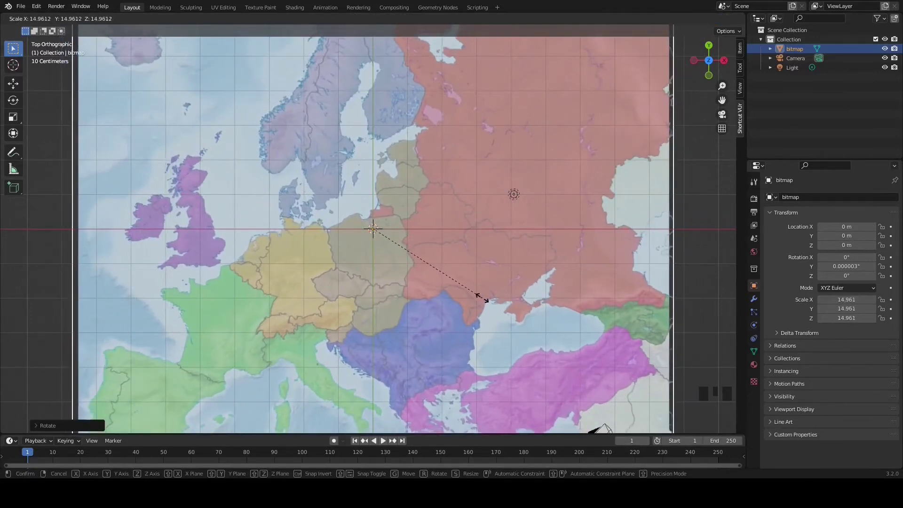
left_click(610, 231)
scroll(673, 225, "down", 5)
scroll(673, 226, "up", 3)
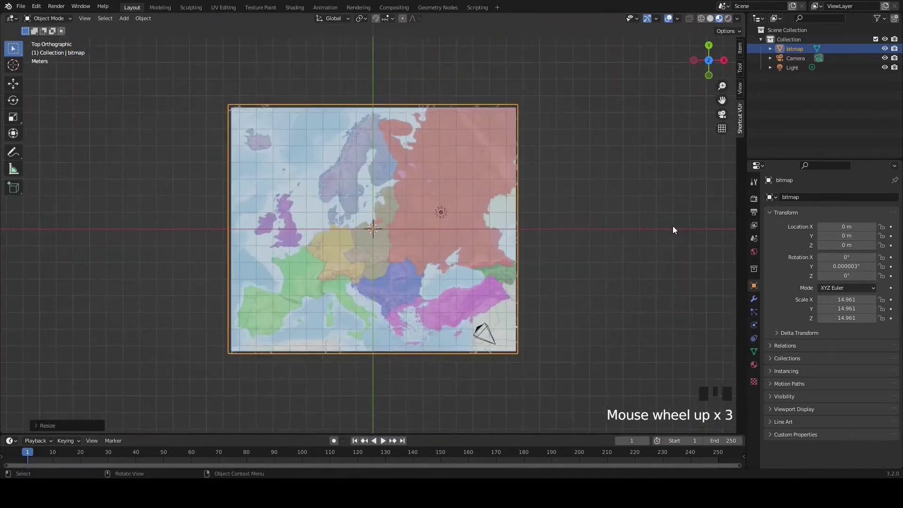
scroll(673, 229, "up", 1)
scroll(673, 229, "down", 1)
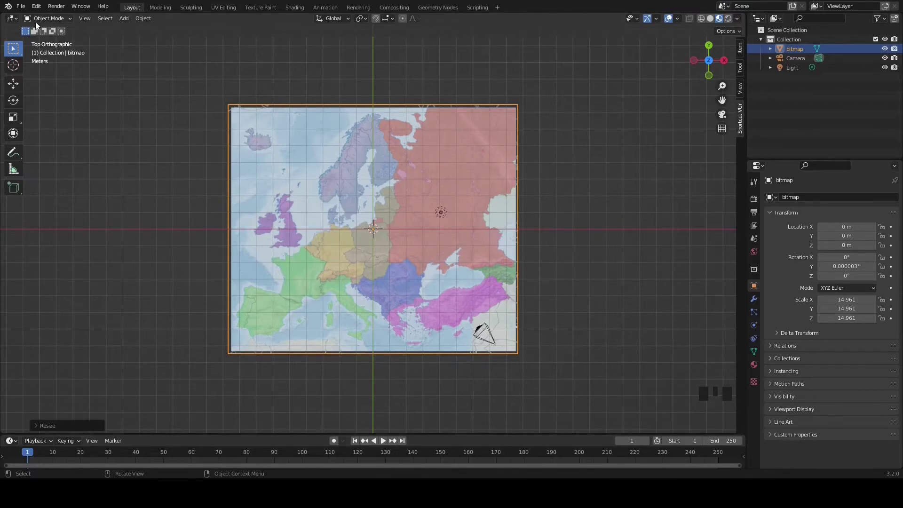
Add a mesh circle at the map's centre and rename it point1
left_click(125, 18)
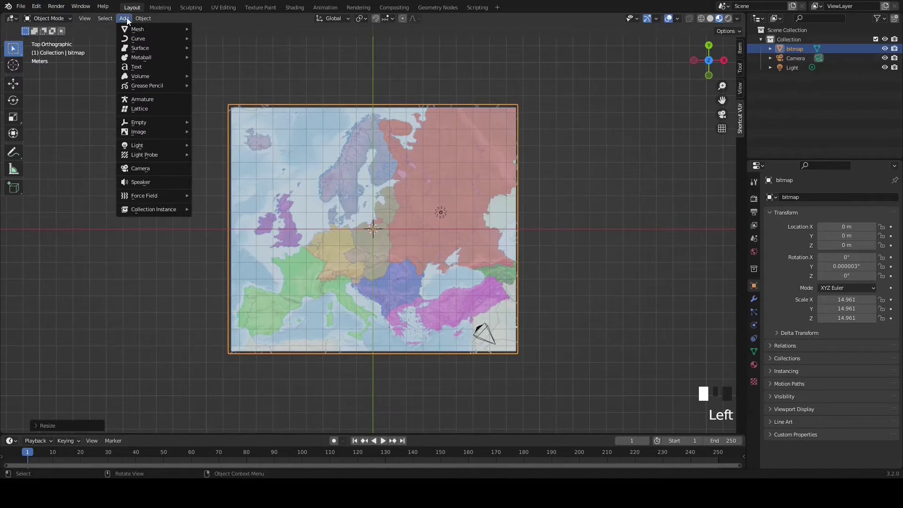
mouse_move(143, 50)
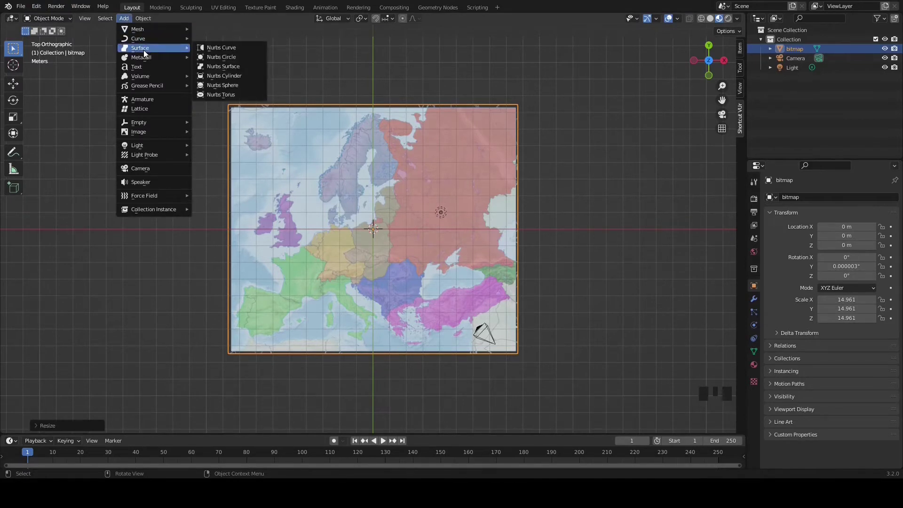
mouse_move(141, 29)
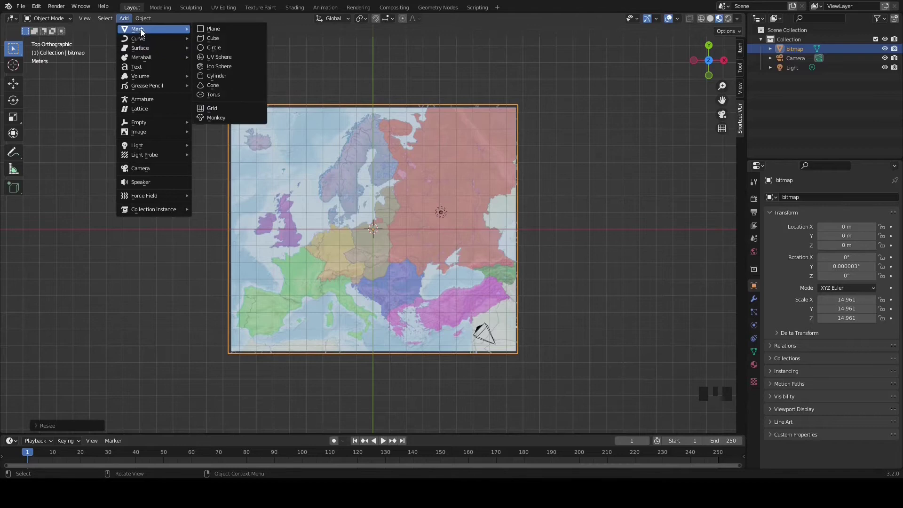
left_click(208, 47)
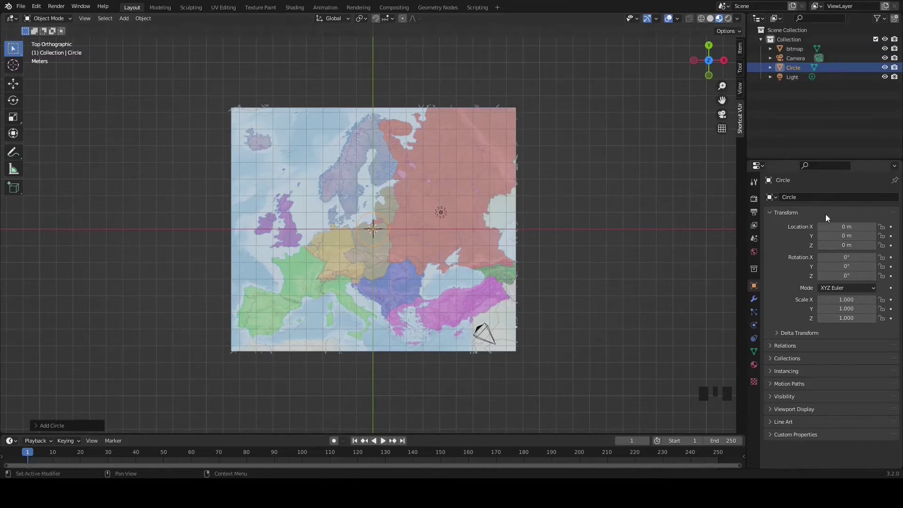
left_click(802, 198)
type("point1")
key("Return")
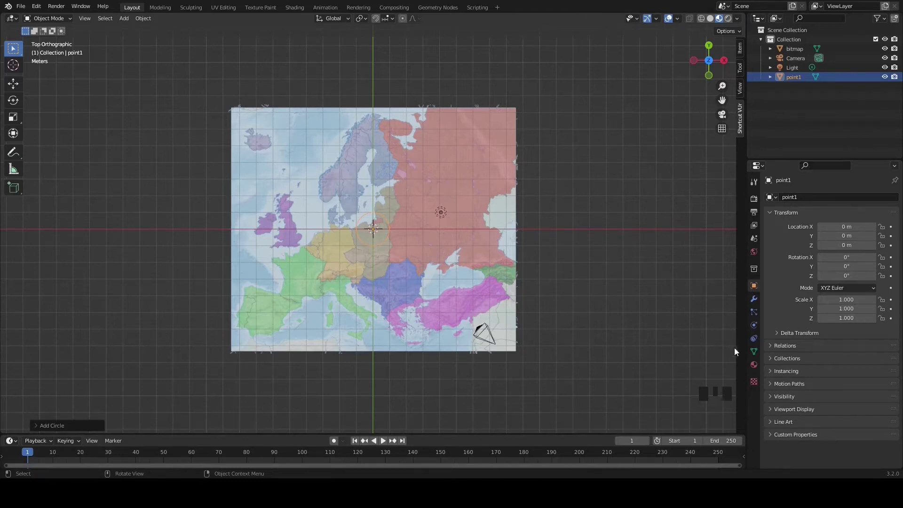
Give point1 a new material with a fully saturated red base color
left_click(754, 364)
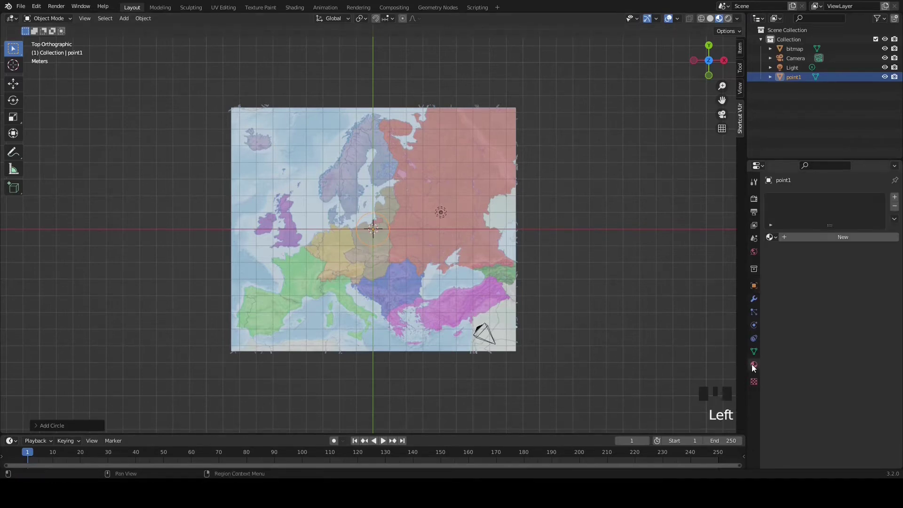
left_click(809, 238)
left_click(849, 339)
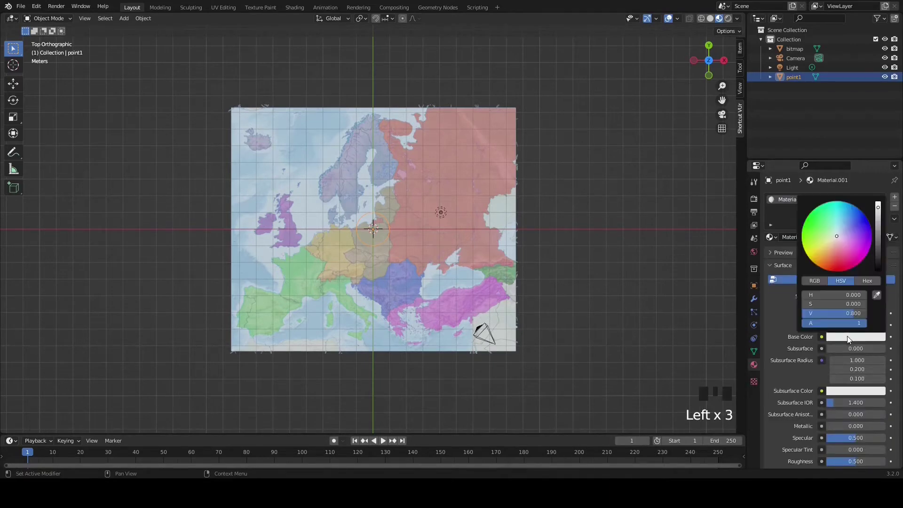
left_click(836, 270)
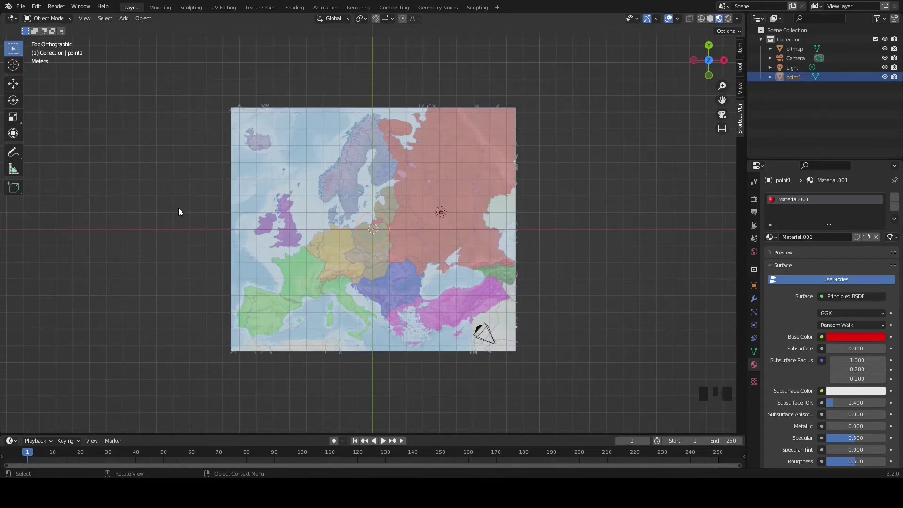
Move point1 slightly upward along the Z axis so it sits just above the map plane, and return to the top view
middle_click_drag(212, 197, 209, 97)
left_click(13, 83)
left_click_drag(376, 189, 375, 185)
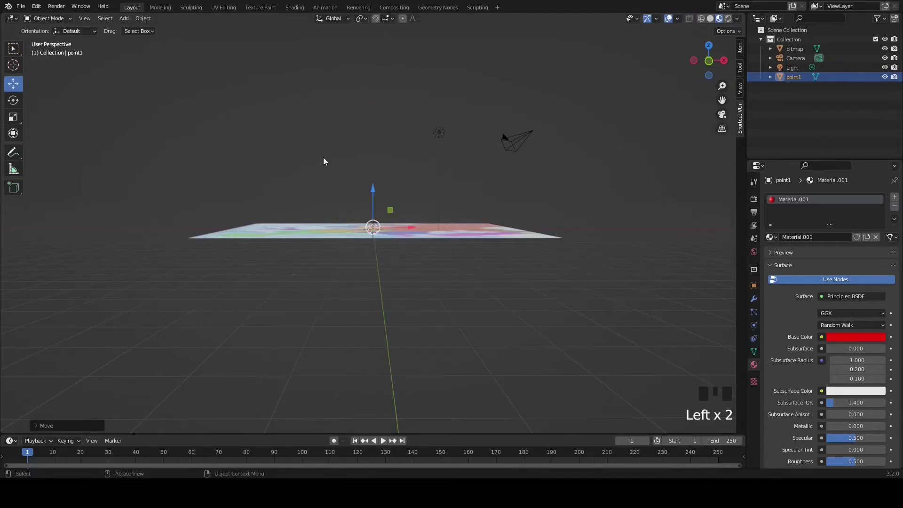
key("KP_7")
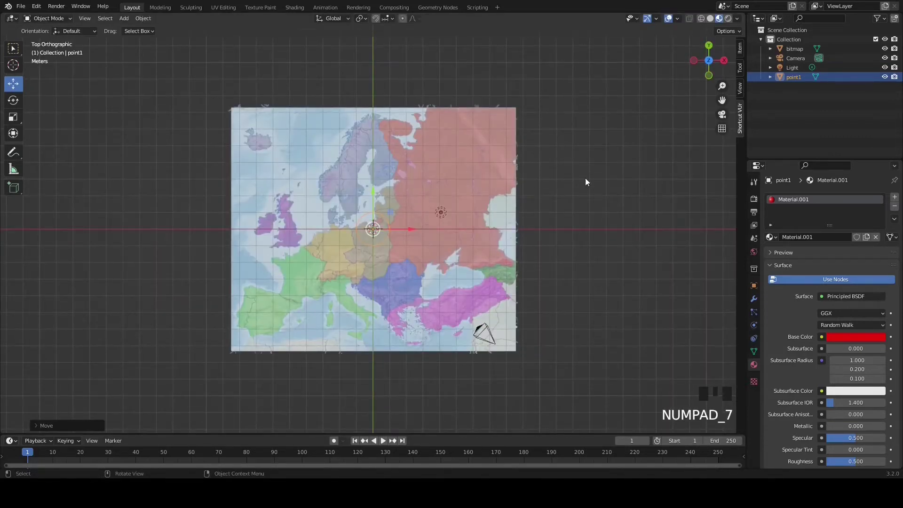
In Edit Mode, fill the whole point1 circle with a face and deselect its vertices
scroll(249, 160, "up", 3)
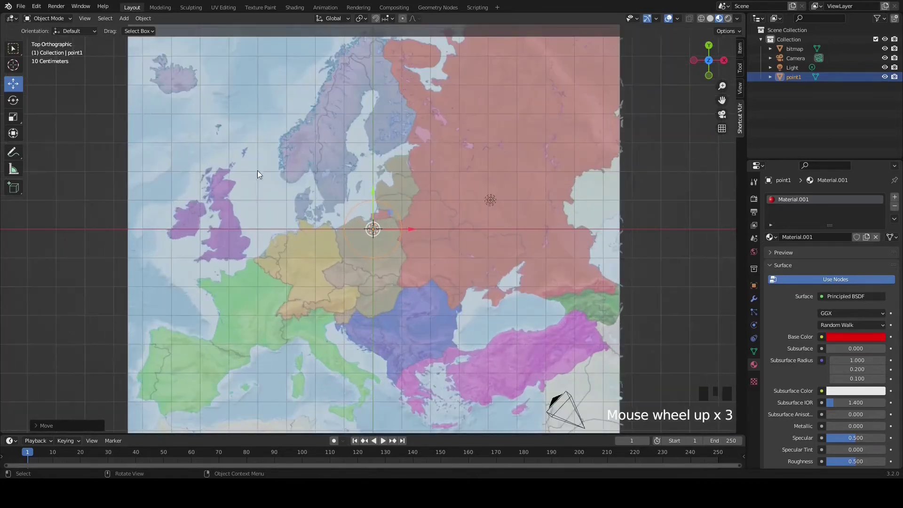
left_click(47, 18)
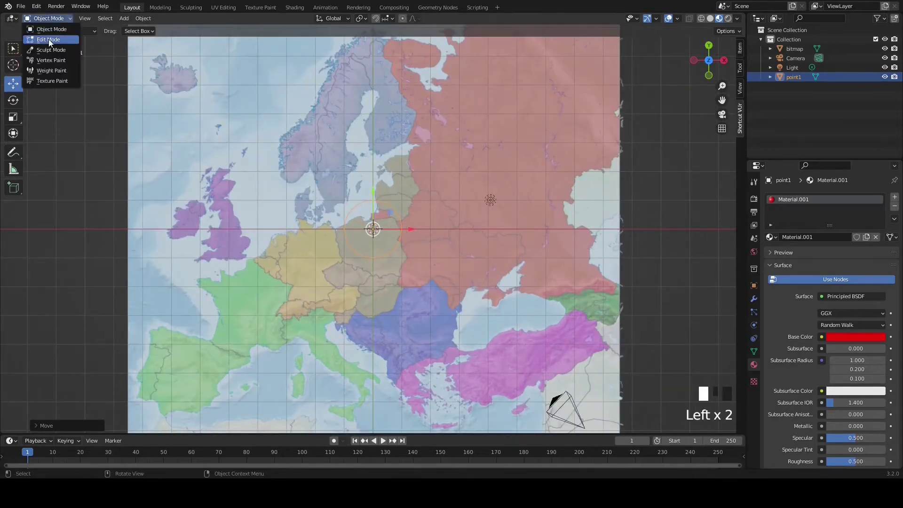
left_click(49, 38)
left_click(359, 206)
key("a")
key("f")
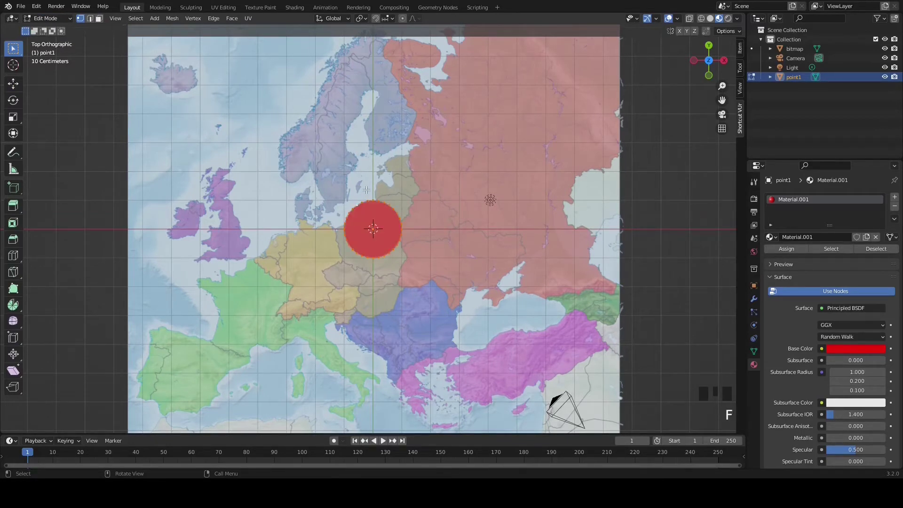
left_click(654, 160)
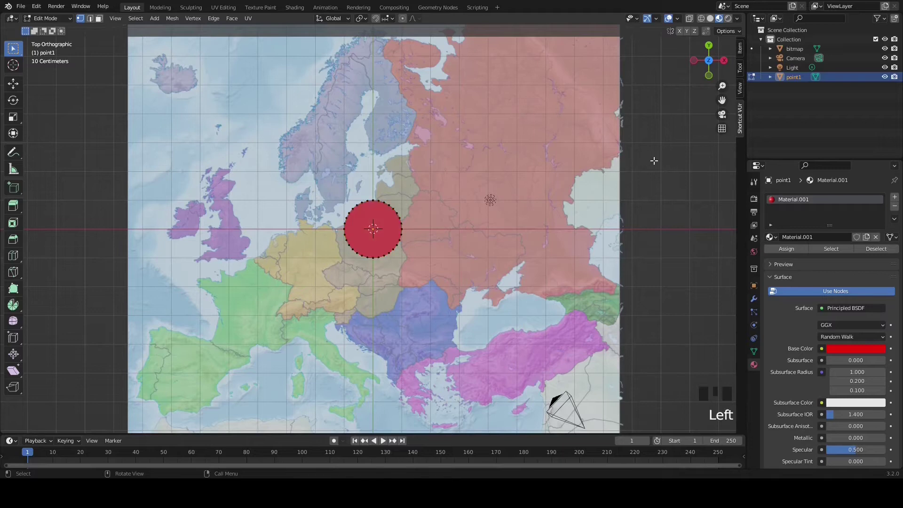
Return point1 to Object Mode and scale it down to about 0.35 of its size
scroll(654, 161, "down", 6)
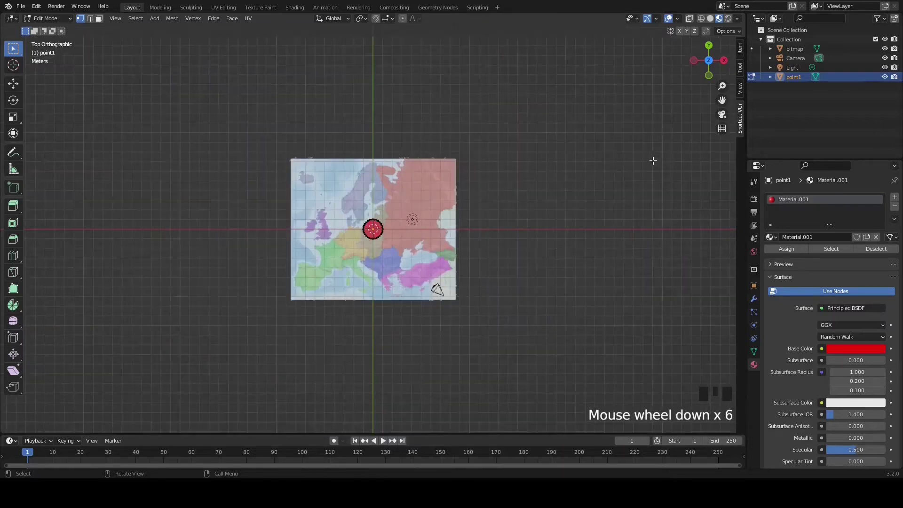
scroll(211, 83, "up", 3)
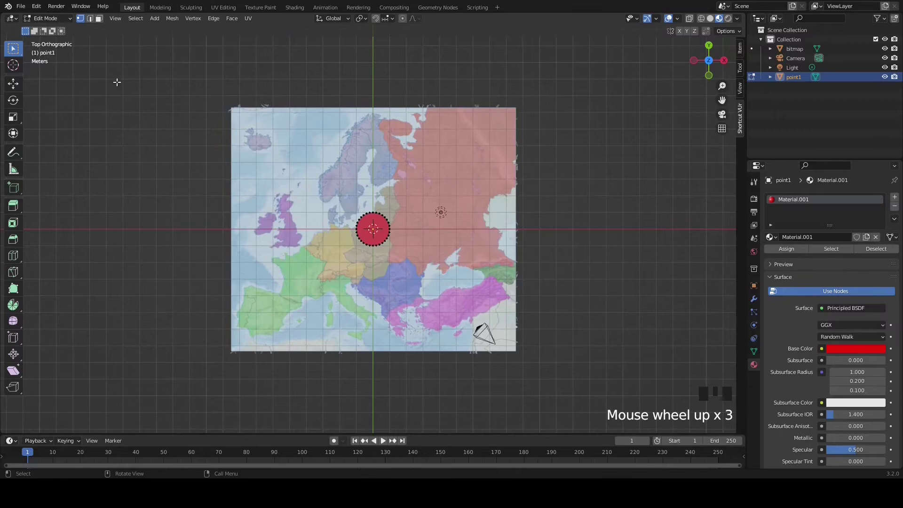
left_click(47, 18)
left_click(47, 29)
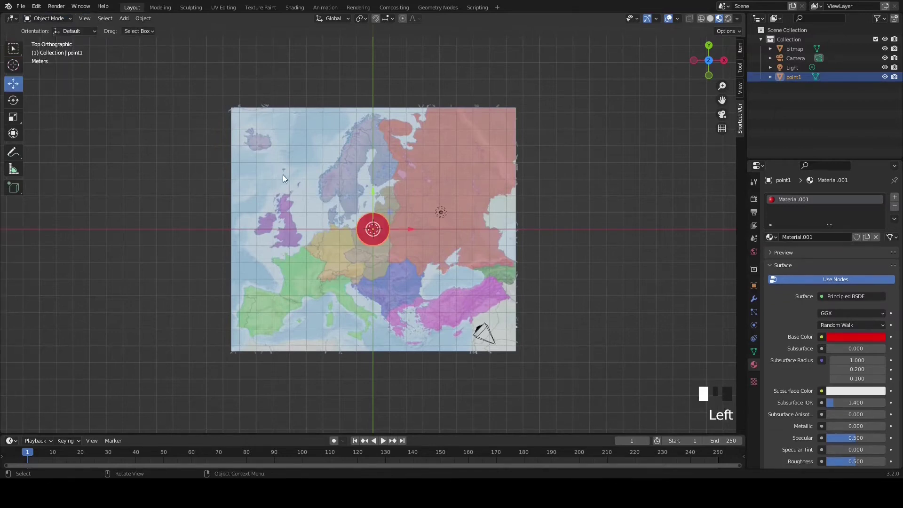
key("s")
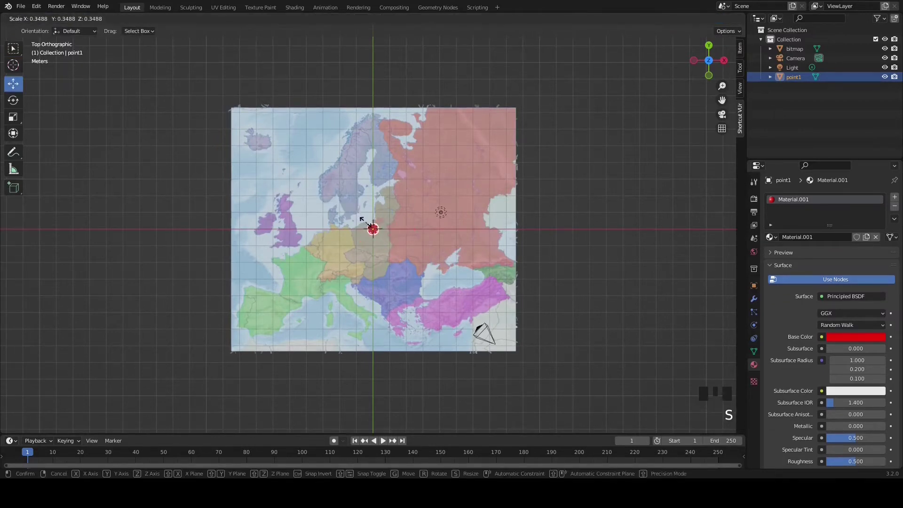
left_click(361, 219)
Scale point1 down further to about 0.2 and move it onto France, at about X -4.29 m, Y -2.88 m
scroll(166, 213, "up", 4)
scroll(166, 217, "up", 2)
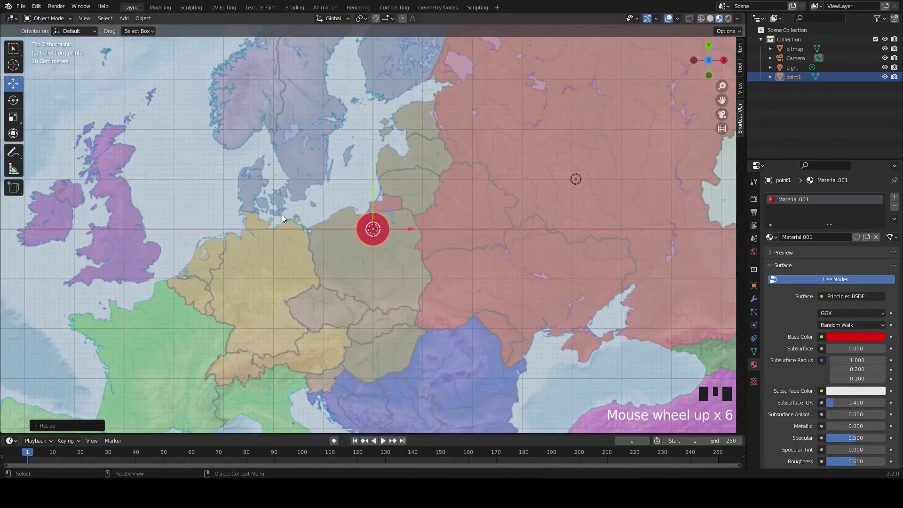
key("s")
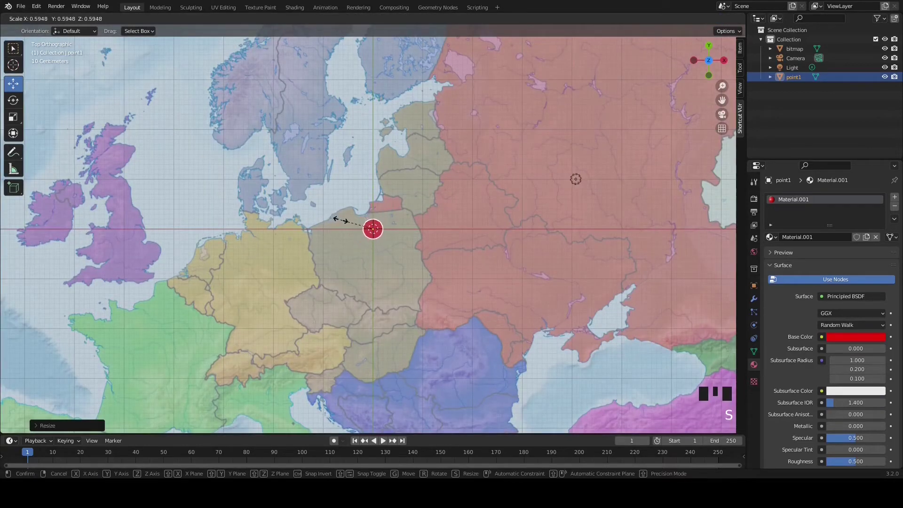
left_click_drag(411, 228, 193, 230)
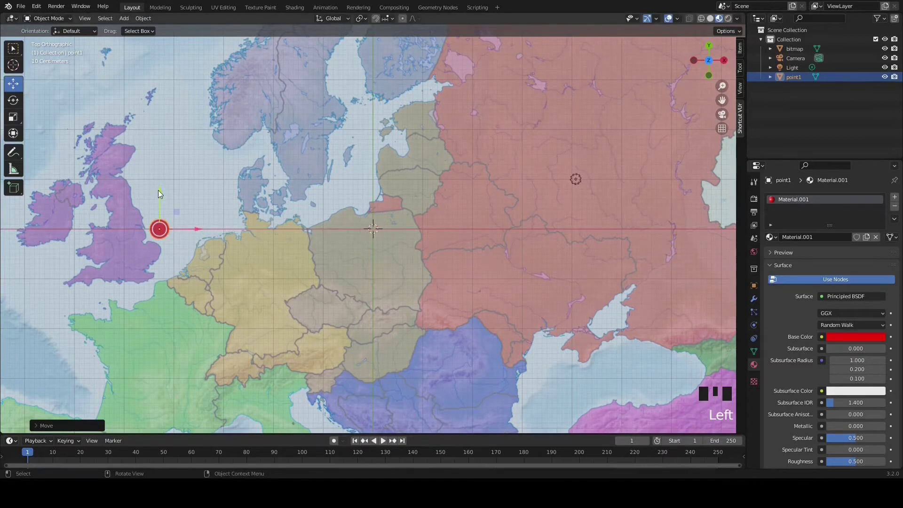
left_click_drag(159, 188, 166, 336)
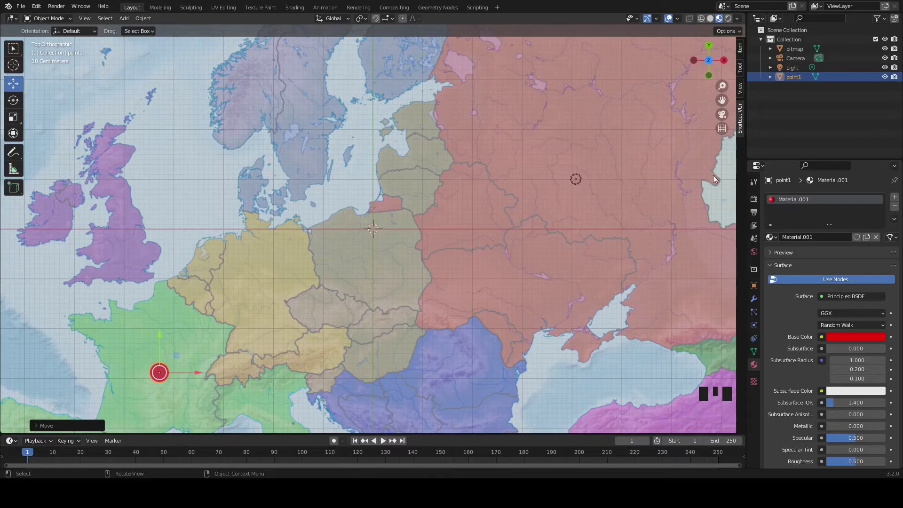
Copy point1 and paste the duplicate into the same collection
right_click(786, 78)
left_click(786, 78)
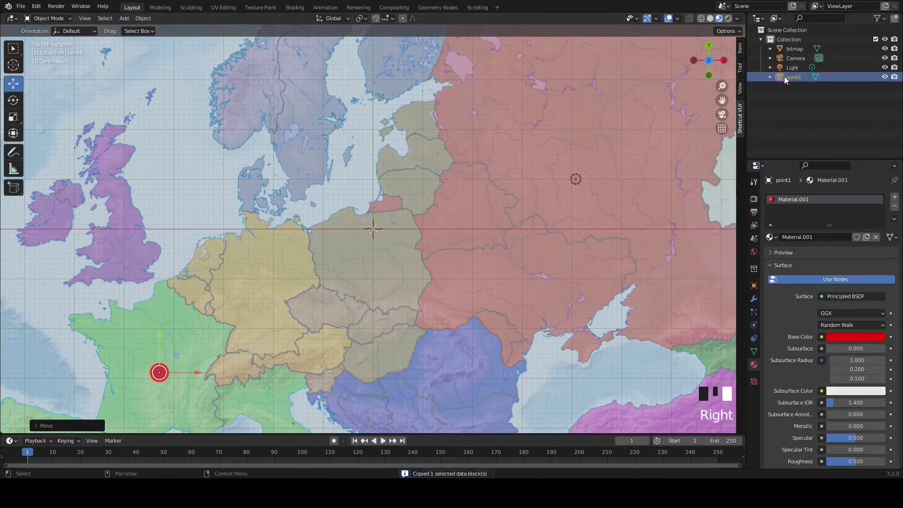
left_click(774, 40)
right_click(774, 41)
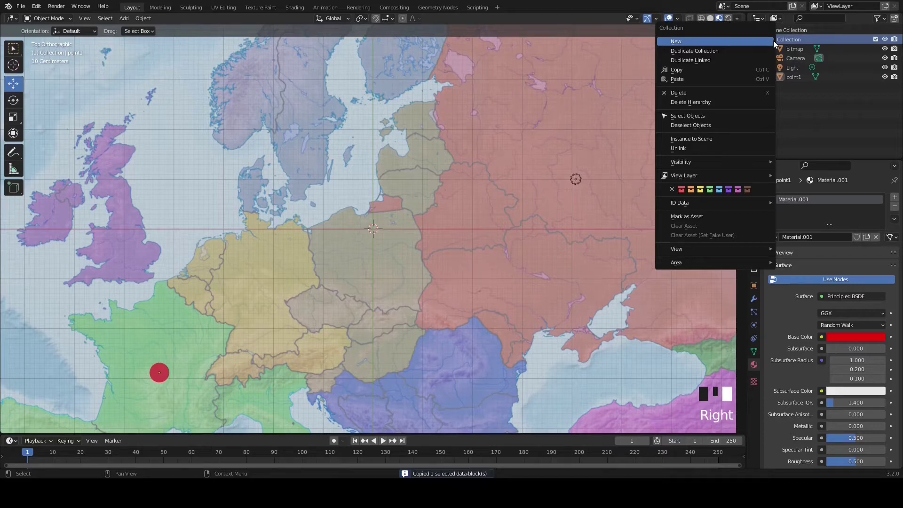
left_click(713, 79)
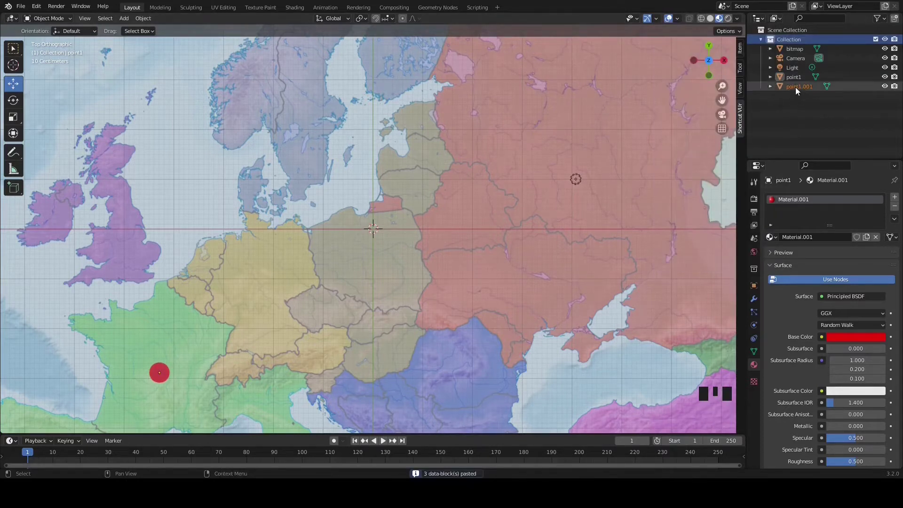
Rename the pasted copy of point1 as point2 in its object properties
left_click(795, 87)
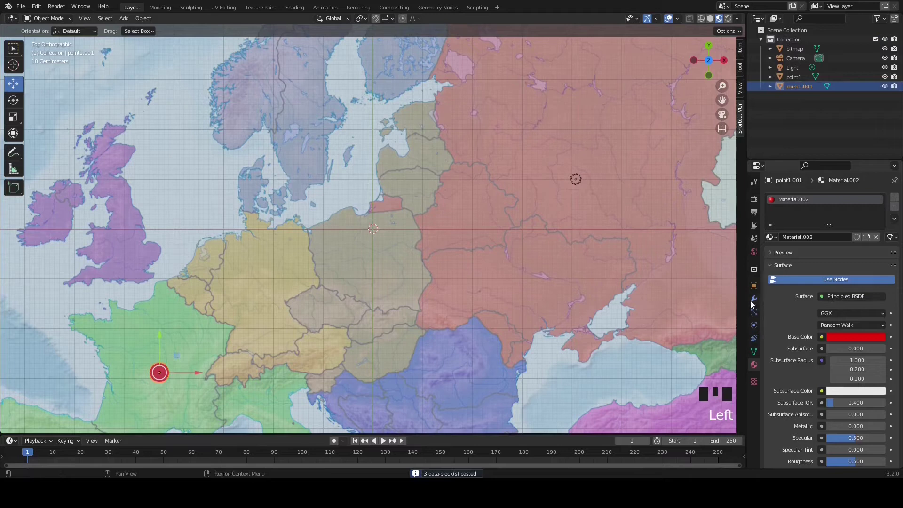
left_click(754, 286)
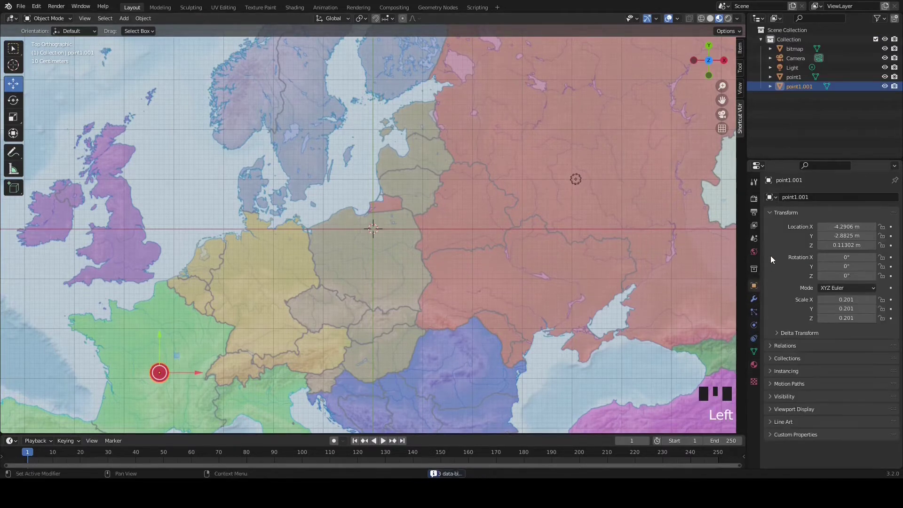
double_click(811, 196)
type("point2")
key("Return")
Move point2 onto western Russia, at about X 4.59 m, Y 1.87 m, and keep it selected
left_click_drag(188, 372, 632, 371)
left_click_drag(602, 337, 575, 93)
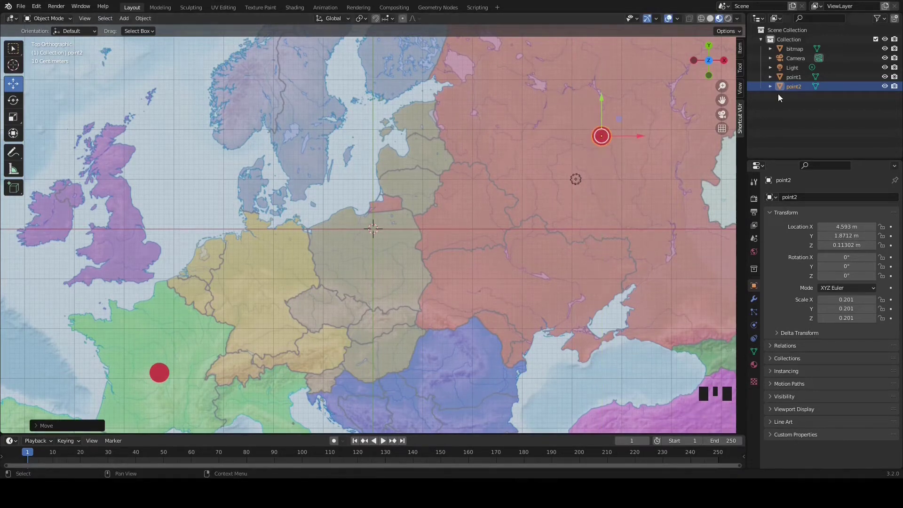
left_click(778, 109)
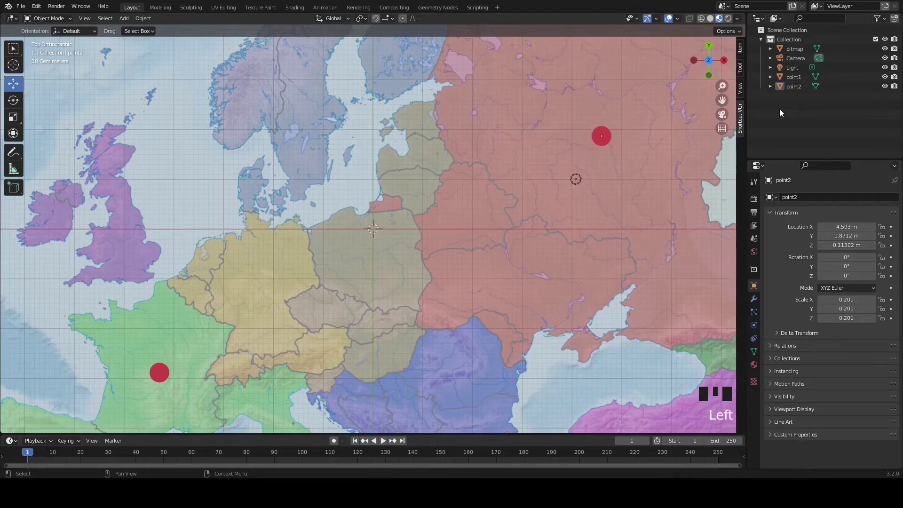
left_click(781, 86)
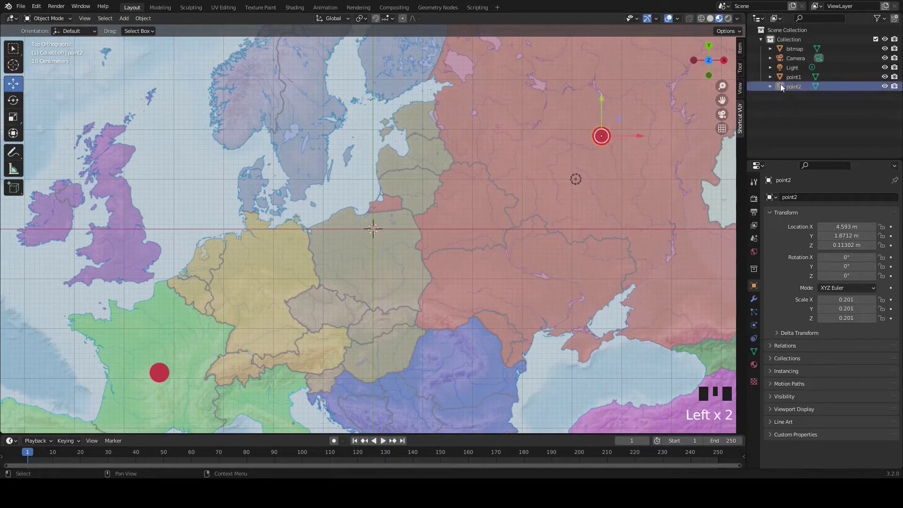
Add a curve of type Path at the centre of the map
left_click(123, 18)
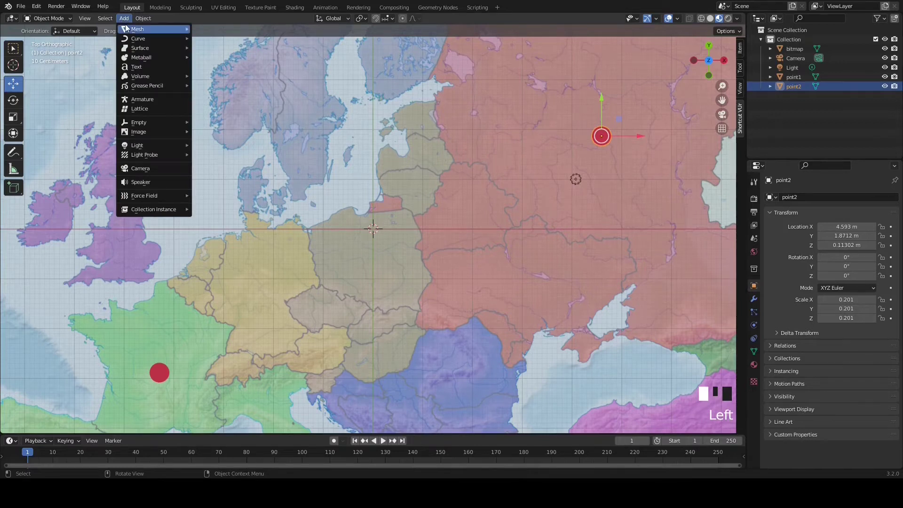
mouse_move(126, 29)
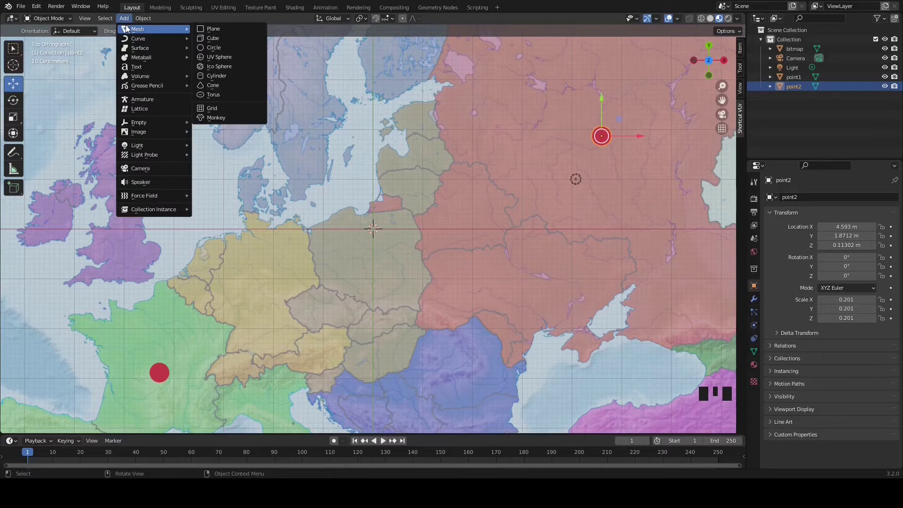
mouse_move(134, 38)
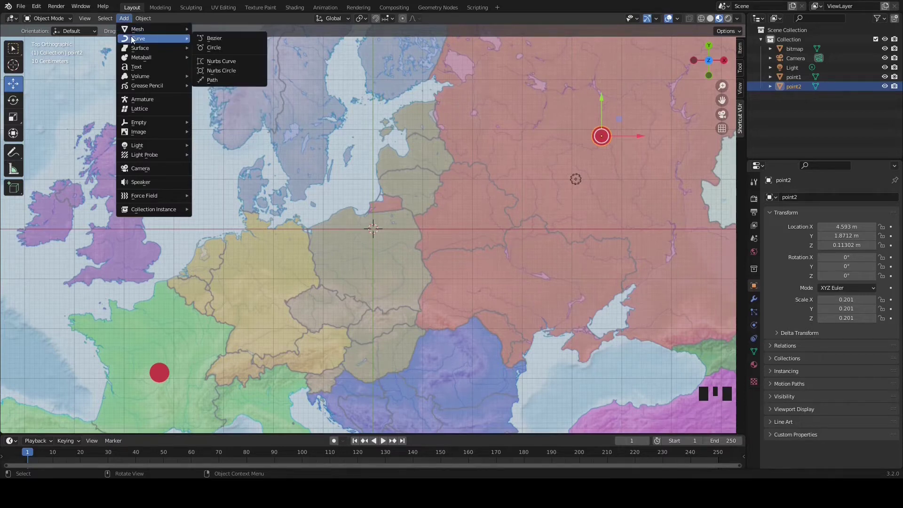
left_click(219, 83)
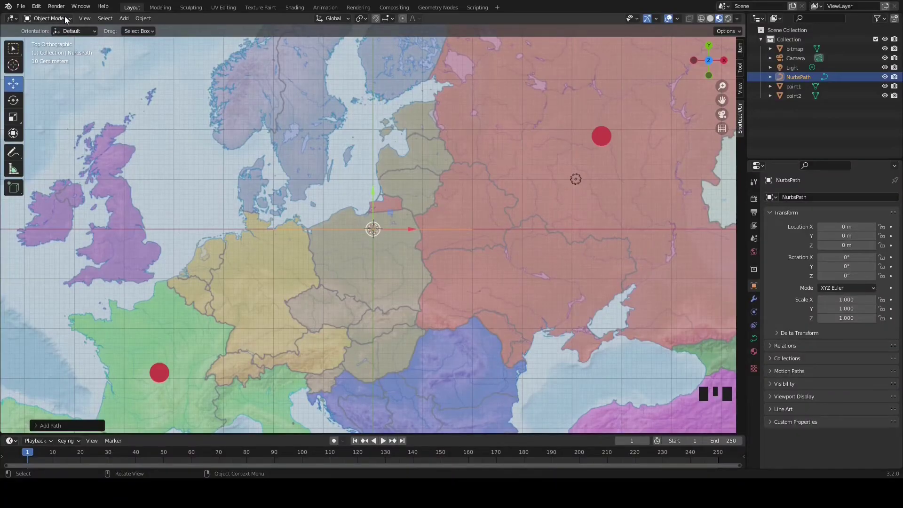
In Edit Mode, select all of the path's control points and rotate them to slope from France up towards Russia
left_click(66, 19)
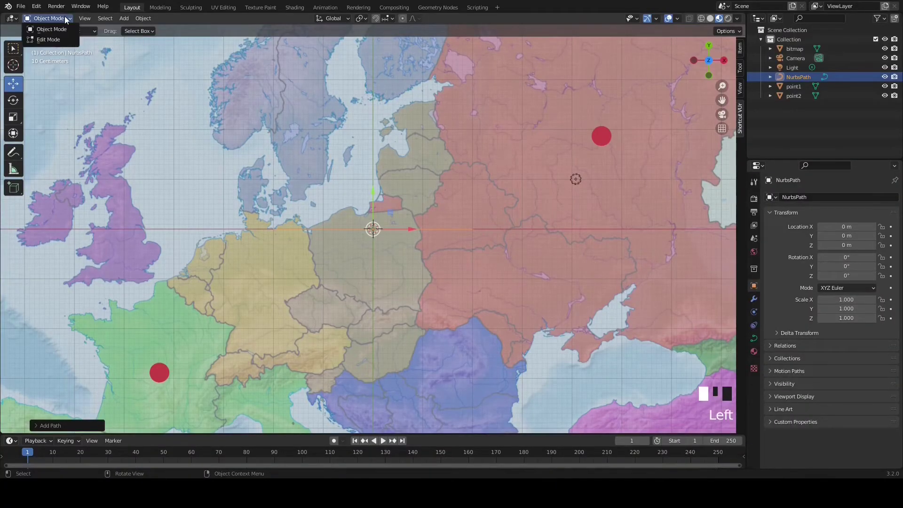
left_click(49, 39)
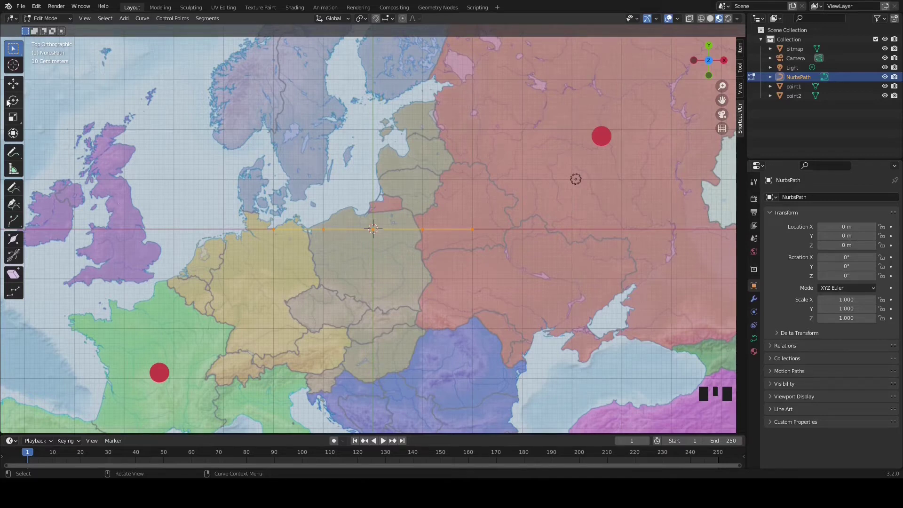
left_click(275, 229)
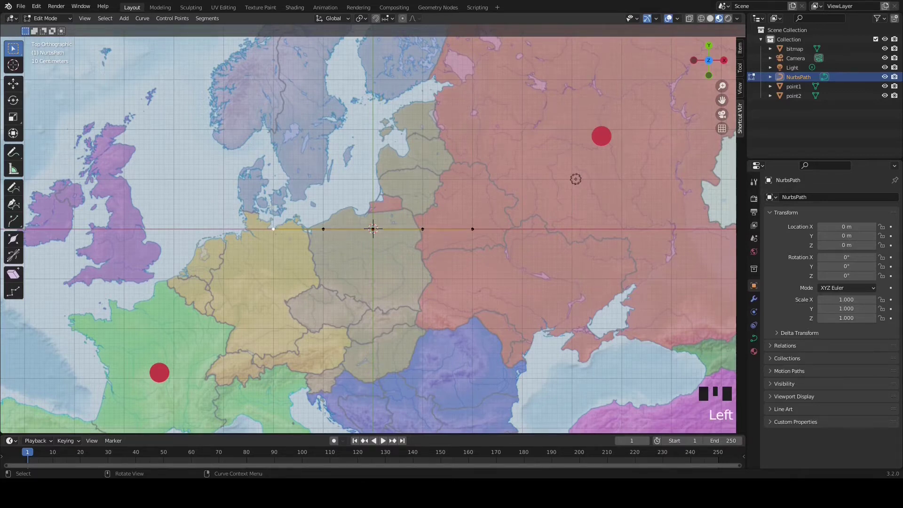
key("a")
left_click(13, 100)
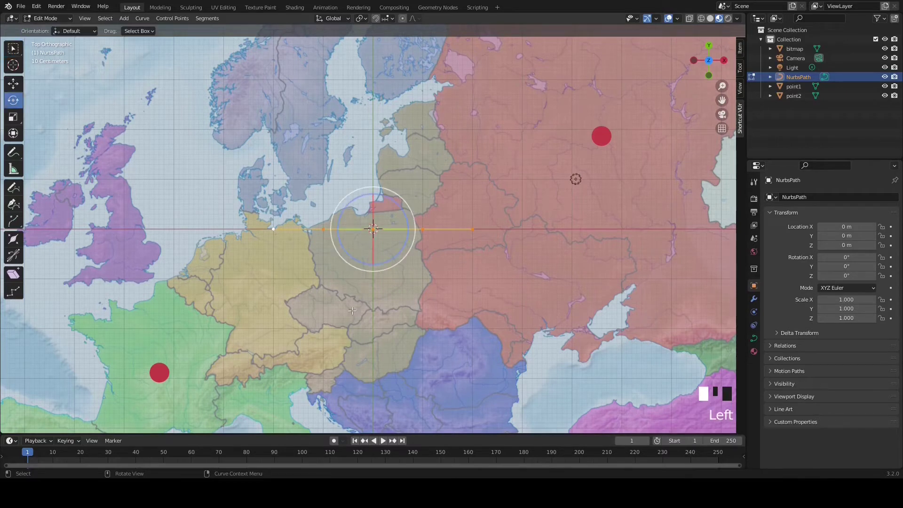
left_click_drag(367, 265, 387, 267)
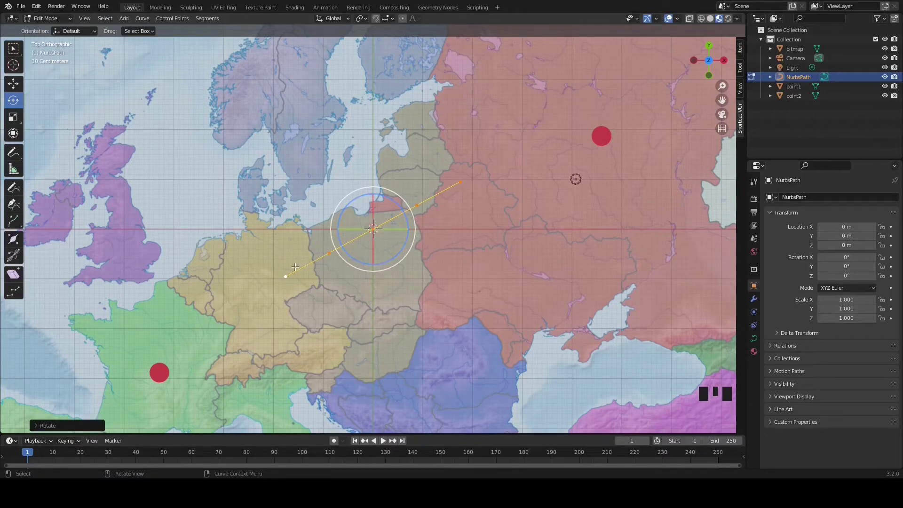
Scale the path up by about 2.45 and rotate it slightly further counterclockwise
key("s")
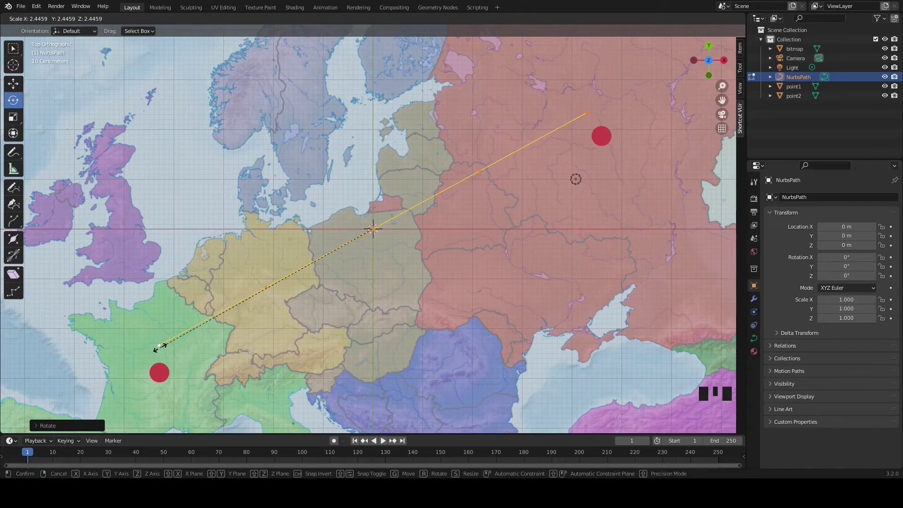
left_click(160, 347)
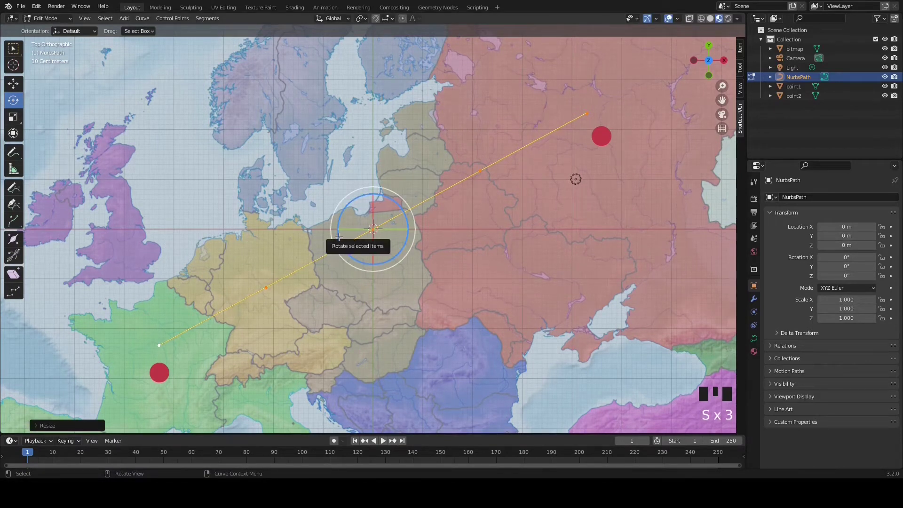
left_click_drag(338, 236, 341, 244)
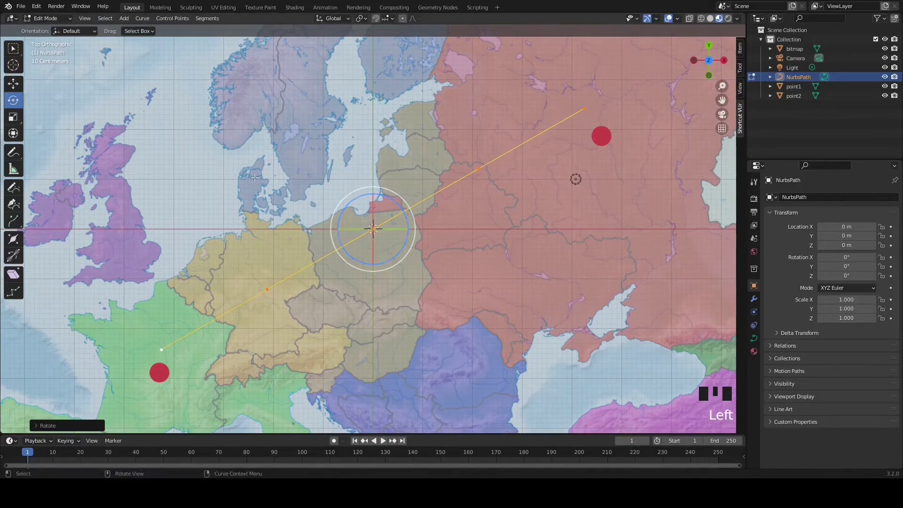
Move the whole path slightly along X and down along Y so it lies between point1 and point2
left_click(13, 83)
left_click(413, 230)
left_click_drag(414, 230, 408, 230)
left_click_drag(369, 192, 380, 214)
left_click_drag(405, 251, 420, 250)
Rotate the path slightly to line up with both markers and scale it by about 1.03 so its ends reach them
left_click(13, 100)
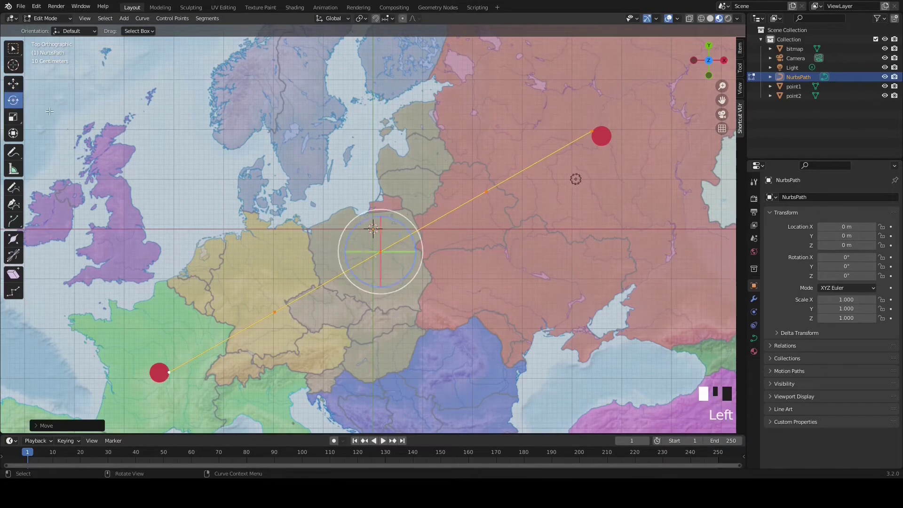
left_click_drag(414, 258, 413, 260)
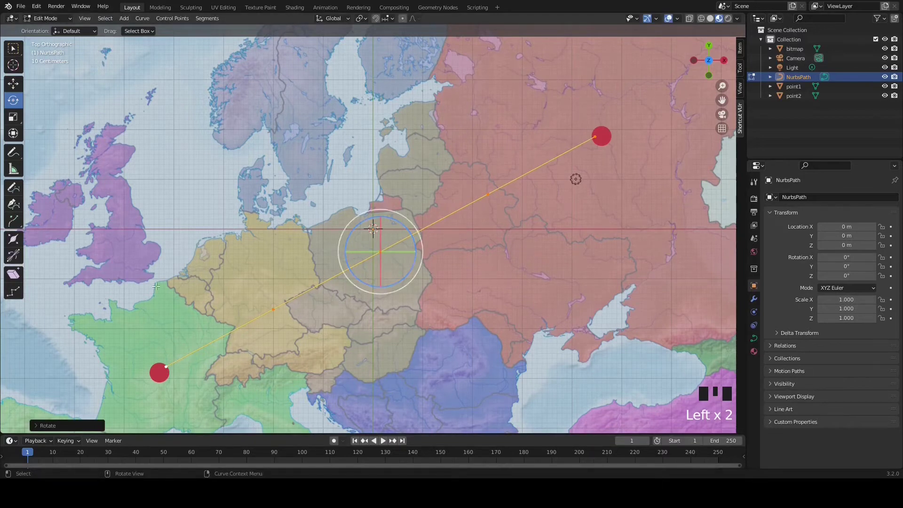
left_click(13, 83)
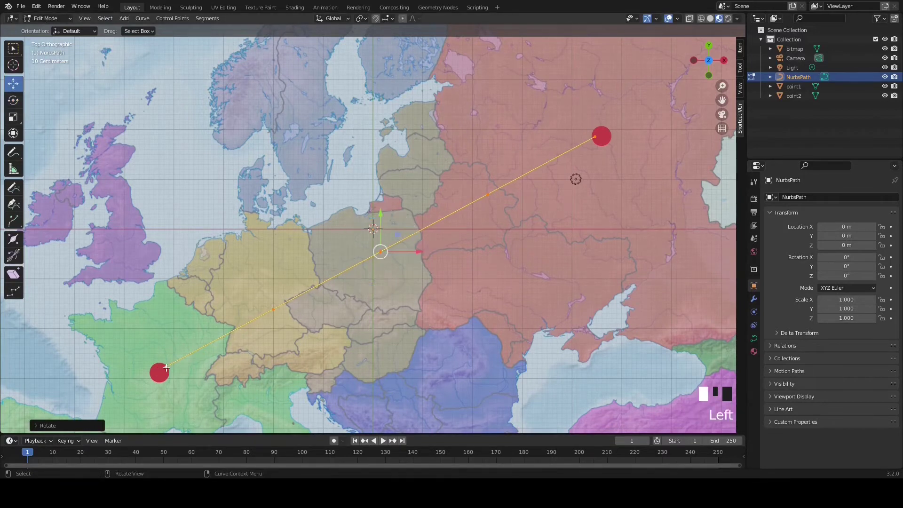
key("s")
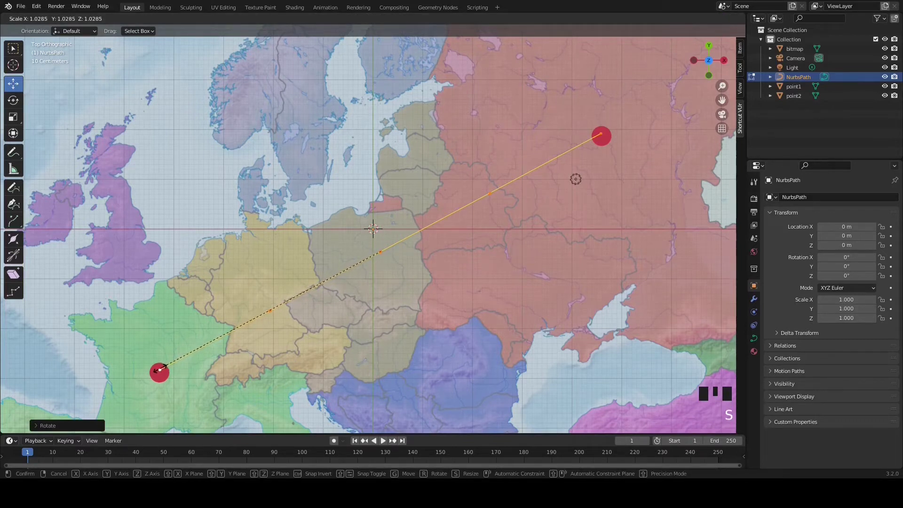
left_click(165, 367)
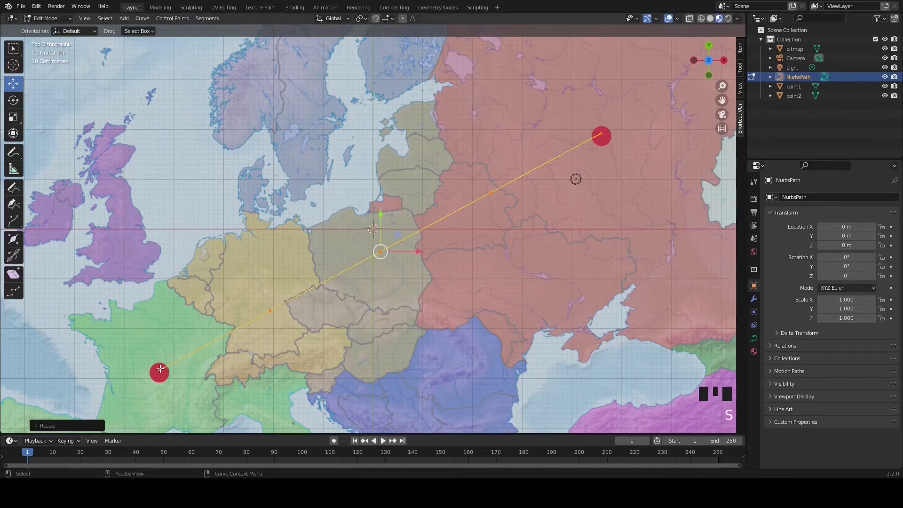
Fine-tune the path's rotation so its two ends rest on the point1 and point2 circles
left_click(13, 99)
left_click(409, 274)
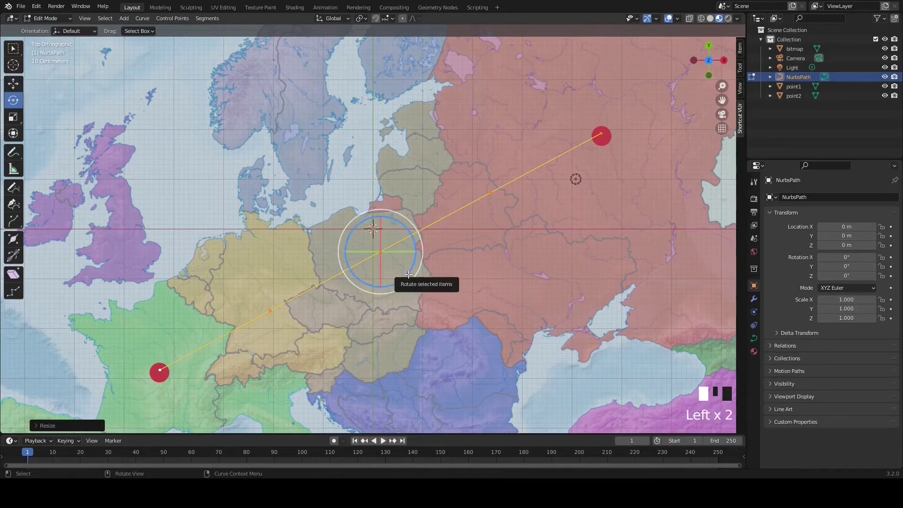
left_click_drag(410, 275, 409, 273)
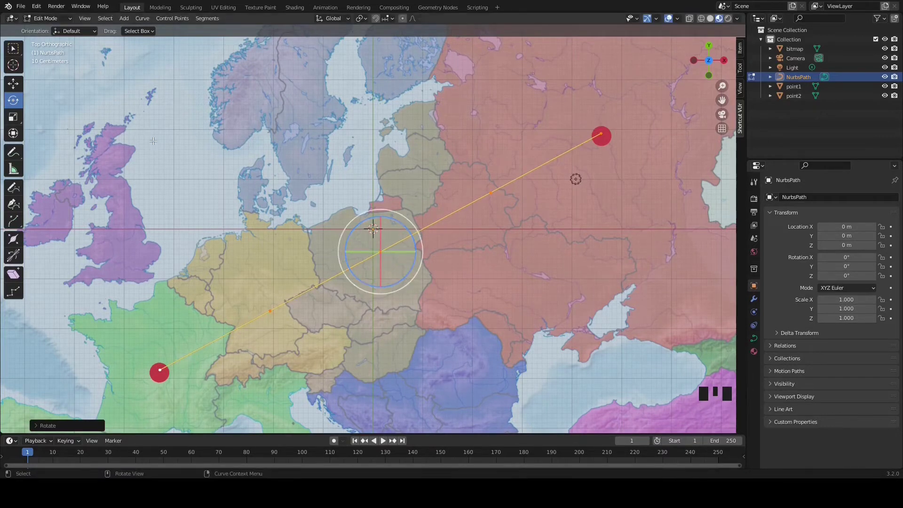
Nudge the whole path slightly down along Y so its ends sit centred on the two markers
left_click(13, 83)
left_click_drag(383, 214, 381, 217)
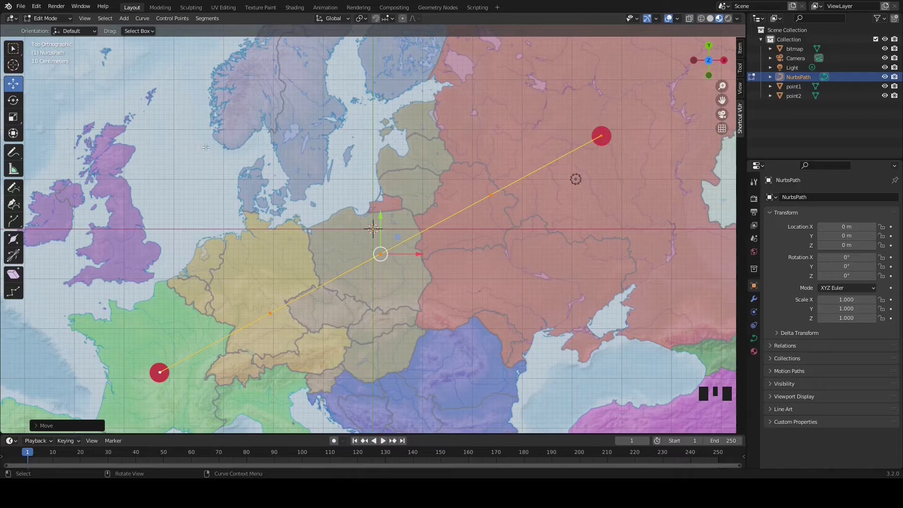
Raise the path's three inner control points along Z to arch it above the map, and return to Object Mode
middle_click_drag(234, 187, 230, 83)
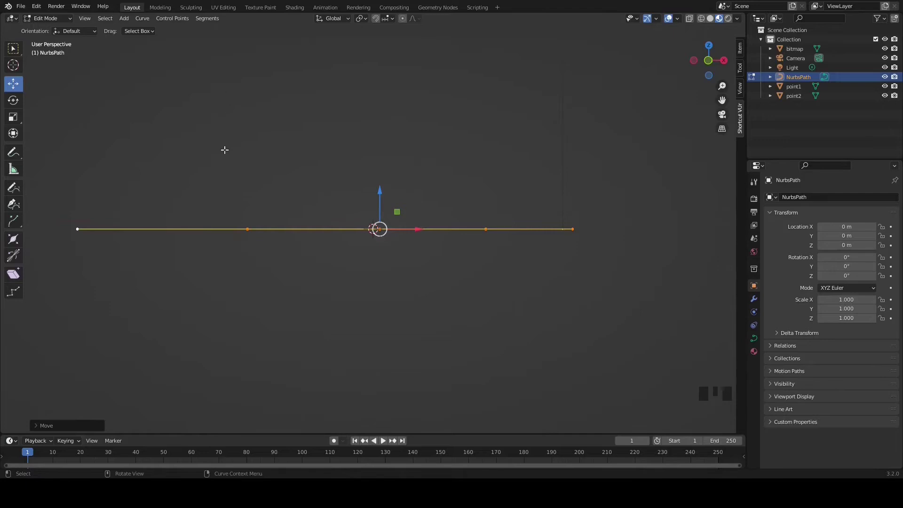
left_click(247, 229)
left_click_drag(248, 190, 250, 155)
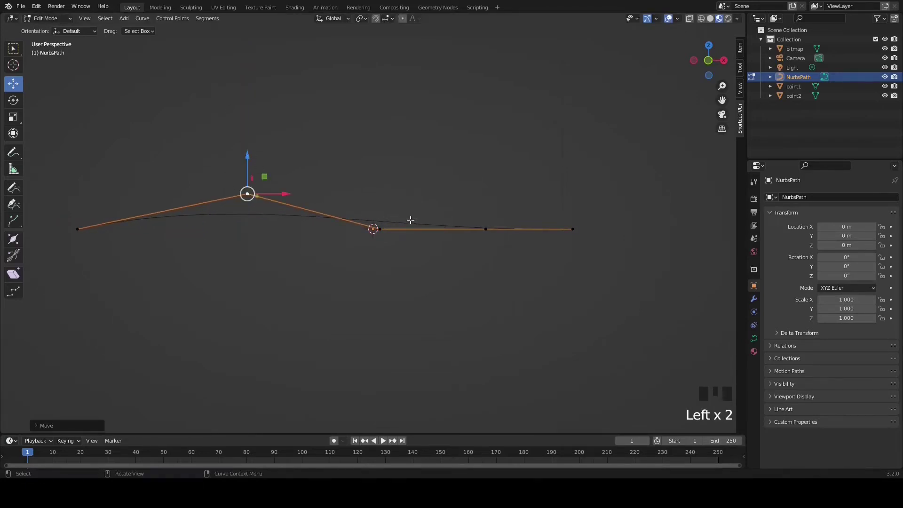
left_click(487, 229)
left_click_drag(484, 192, 487, 136)
left_click(379, 229)
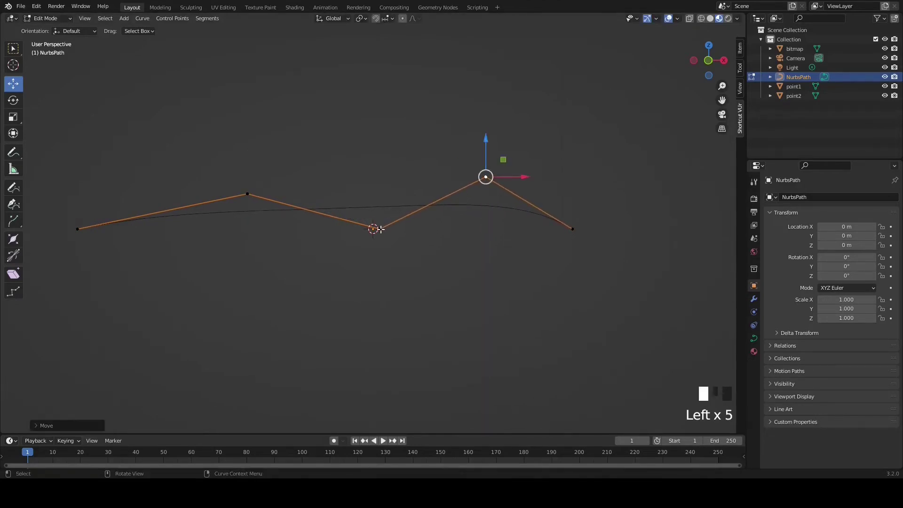
left_click_drag(380, 194, 378, 132)
left_click(244, 194)
left_click_drag(246, 163, 242, 136)
mouse_move(191, 139)
middle_mouse_down()
mouse_move(179, 146)
mouse_move(183, 188)
mouse_move(188, 137)
mouse_move(197, 175)
mouse_move(196, 140)
middle_mouse_up()
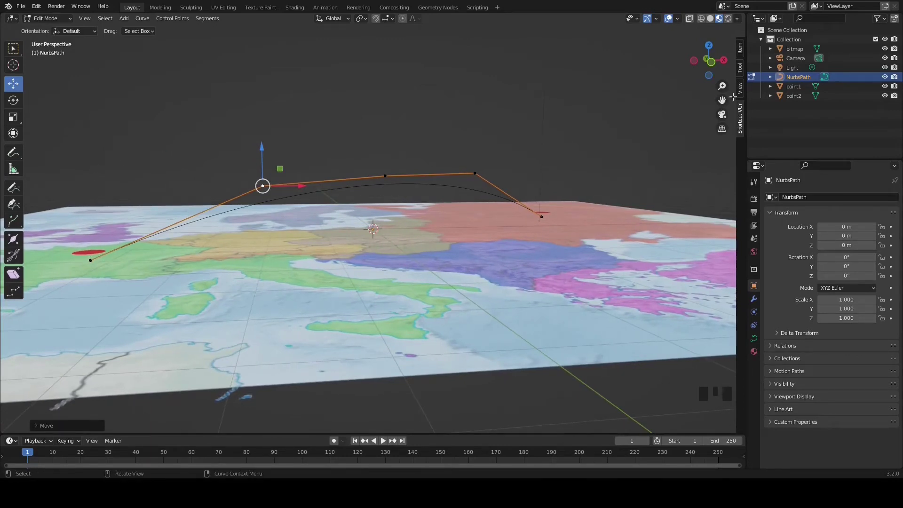
left_click(69, 19)
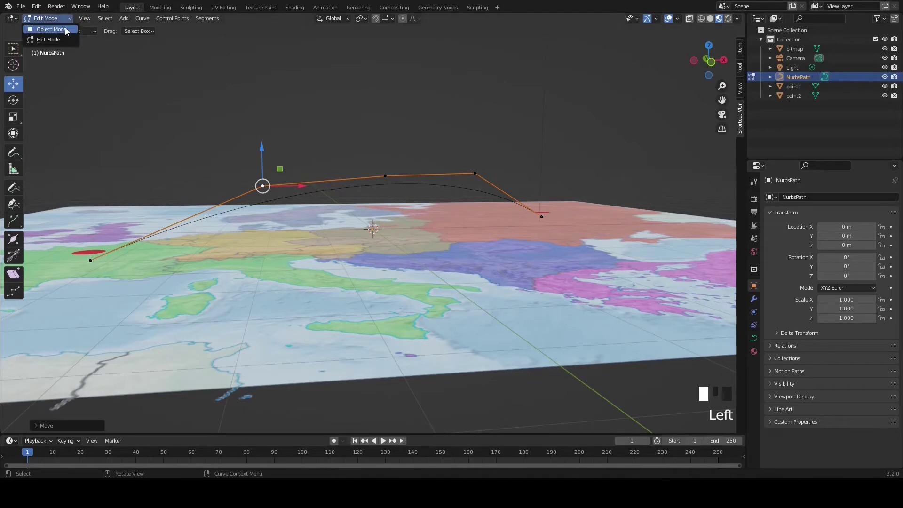
left_click(64, 29)
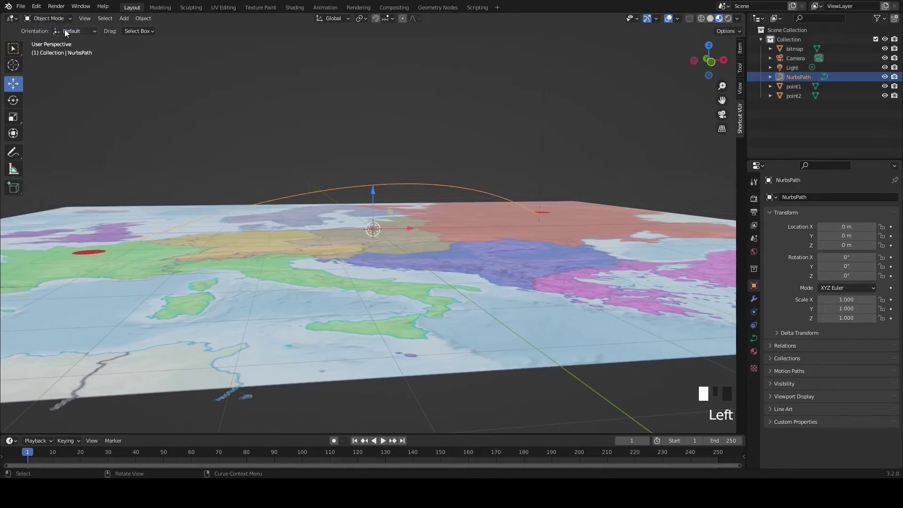
Adjust the height of both markers to meet the path's ends, with point1 at Z about 0.015 m and point2 at about 0.044 m
left_click(794, 86)
left_click_drag(86, 210, 88, 216)
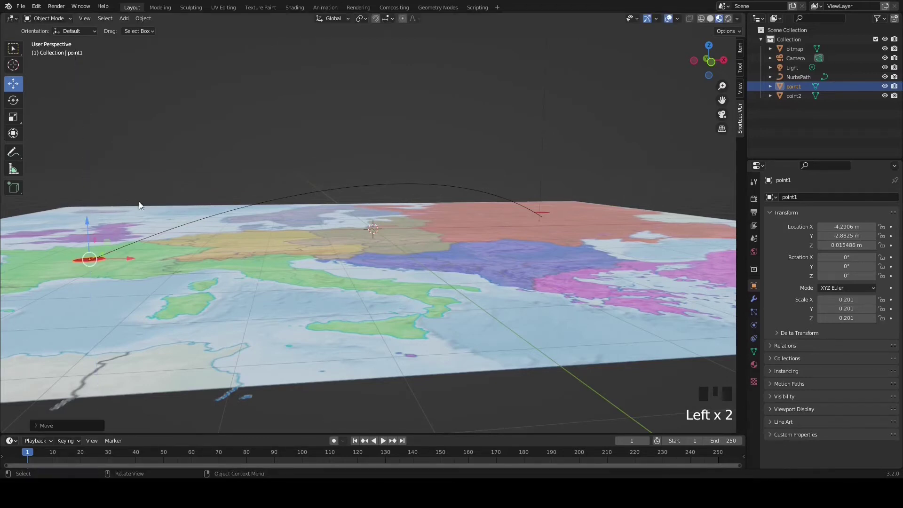
left_click(795, 96)
left_click_drag(544, 171, 541, 175)
middle_click_drag(462, 110, 461, 137)
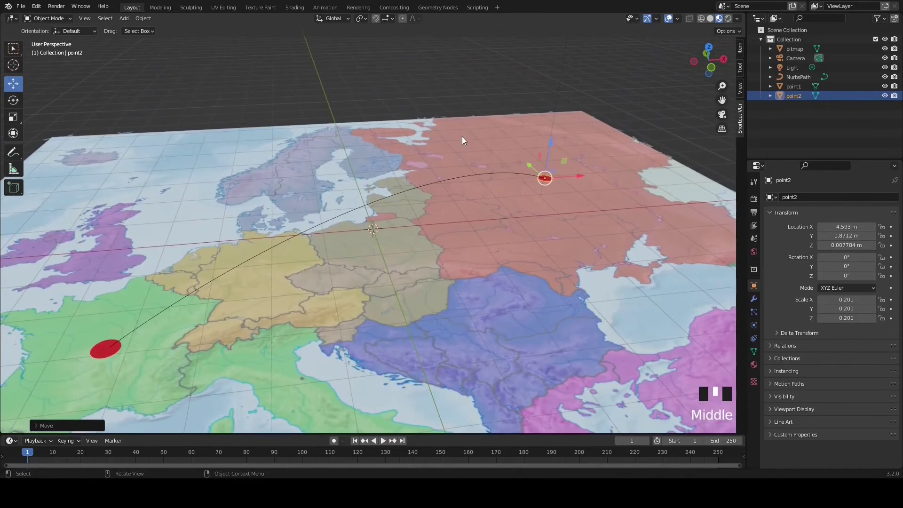
left_click_drag(550, 140, 549, 139)
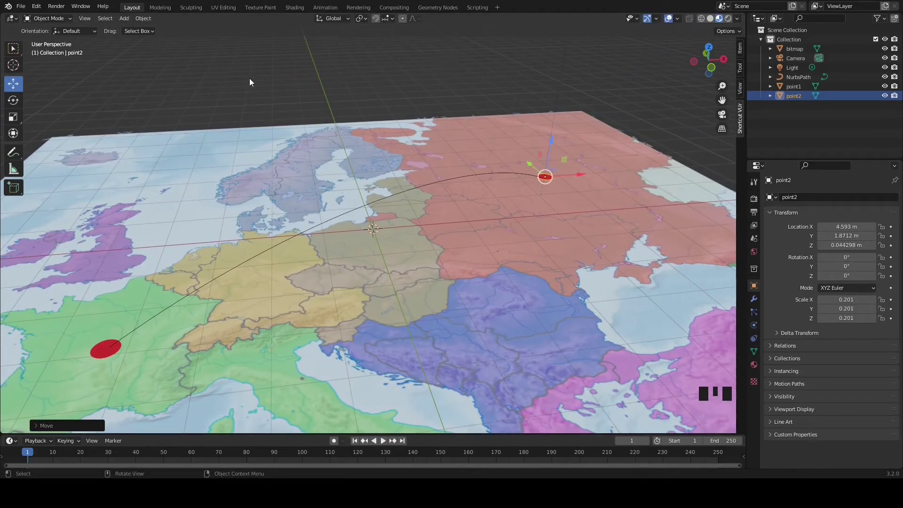
left_click(798, 76)
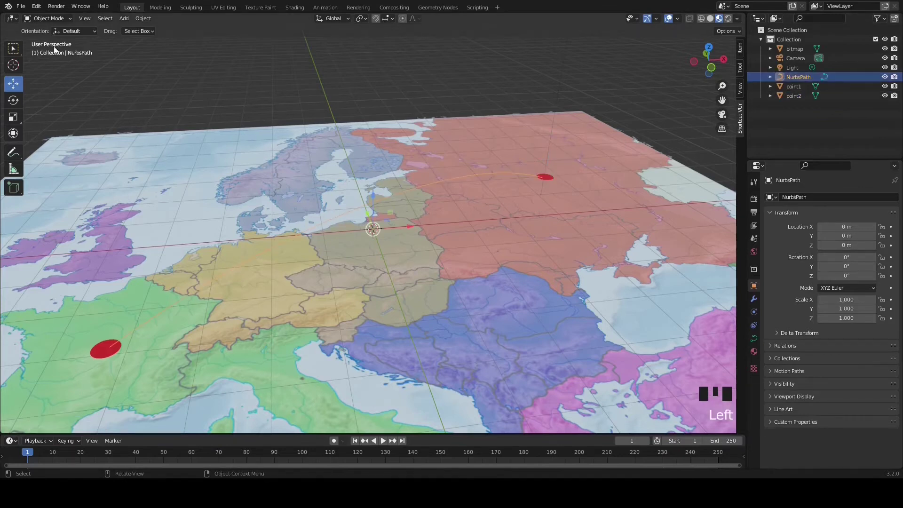
left_click(64, 19)
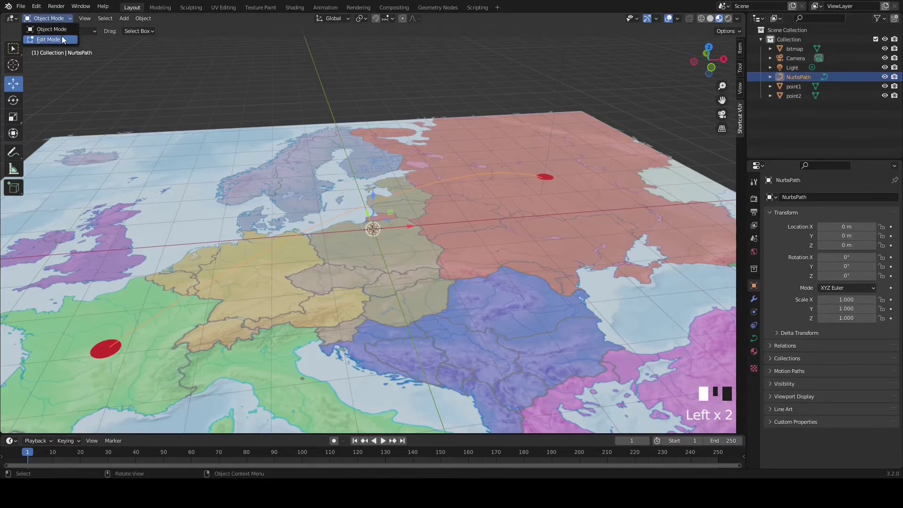
left_click(63, 39)
mouse_move(119, 62)
middle_mouse_down()
mouse_move(114, 32)
mouse_move(113, 55)
middle_mouse_up()
left_click(56, 21)
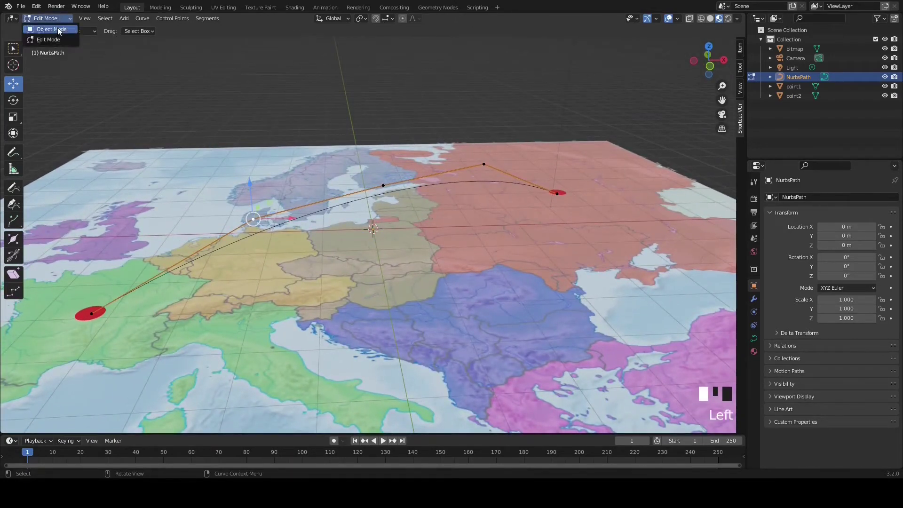
left_click(58, 28)
Add a mesh plane at the world origin in the top orthographic view
middle_click_drag(164, 47, 161, 81)
scroll(161, 81, "down", 3)
key("KP_7")
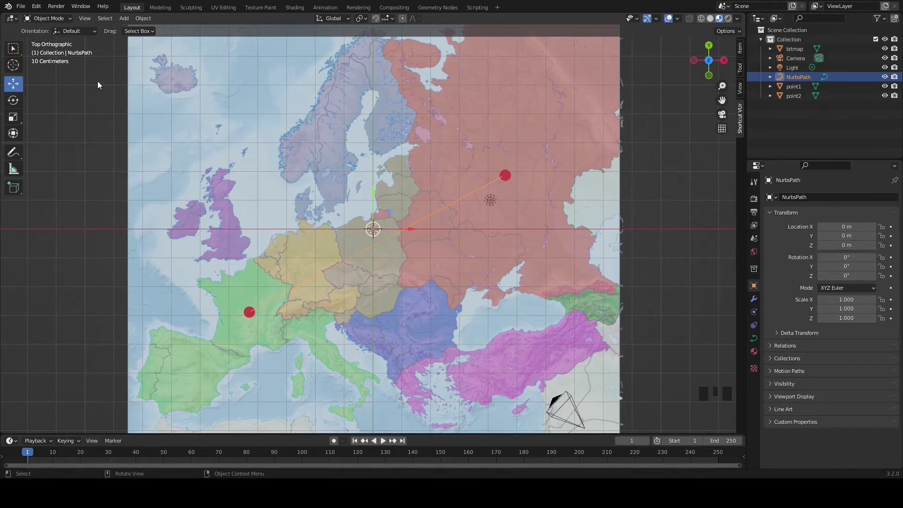
left_click(126, 19)
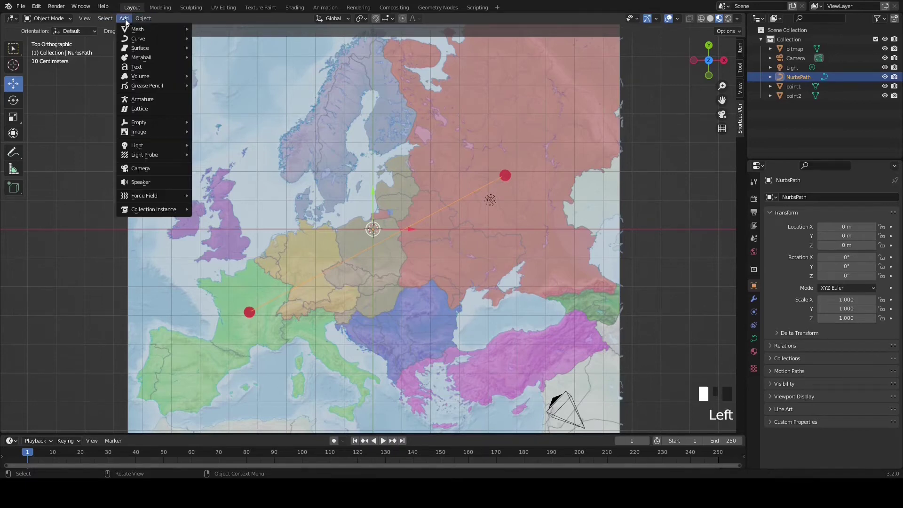
mouse_move(126, 29)
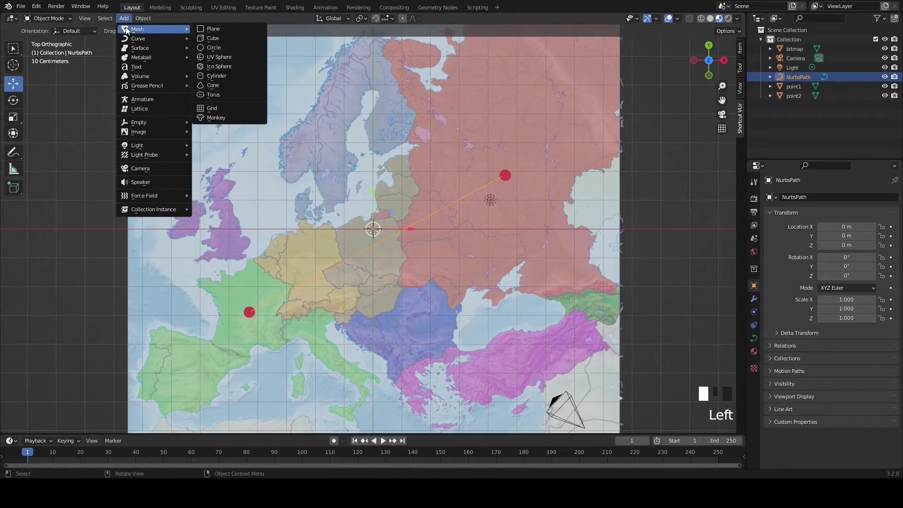
left_click(213, 28)
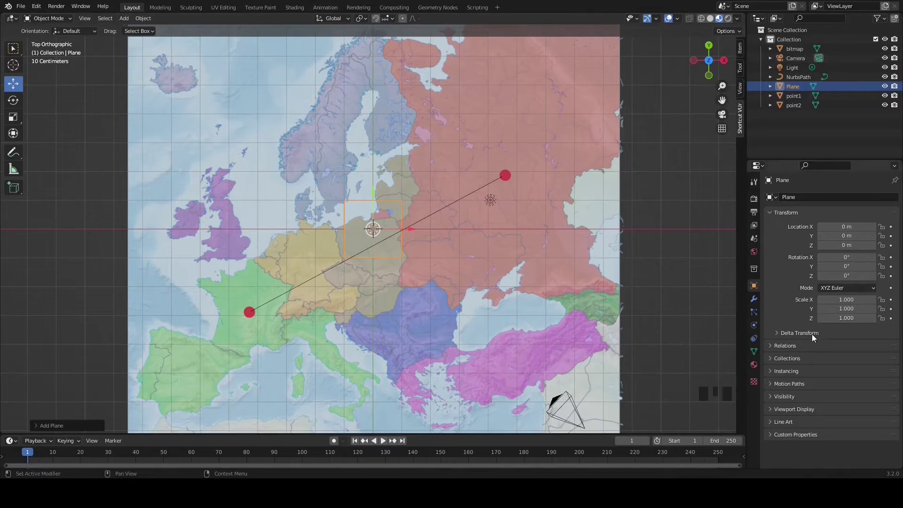
Give the plane a new material with a red base colour of about H 0.996, S 0.995 and V 0.800
left_click(754, 364)
left_click(820, 238)
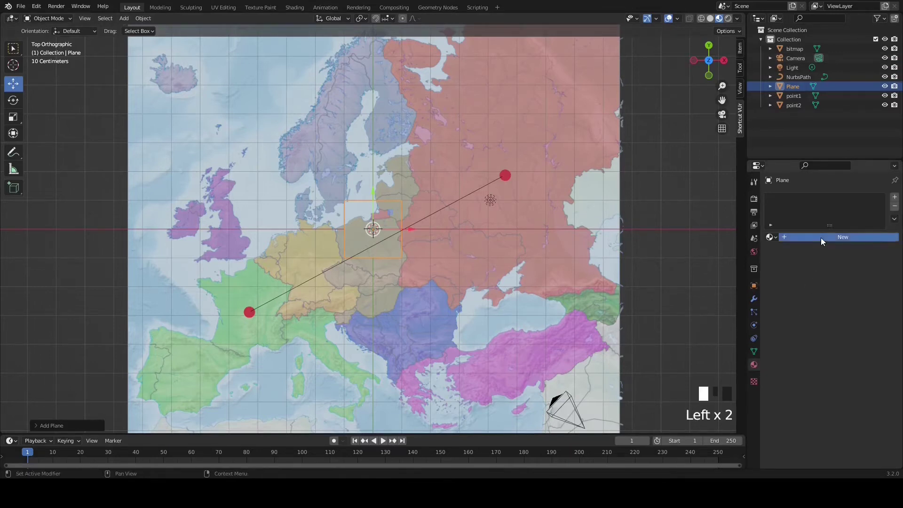
left_click(835, 337)
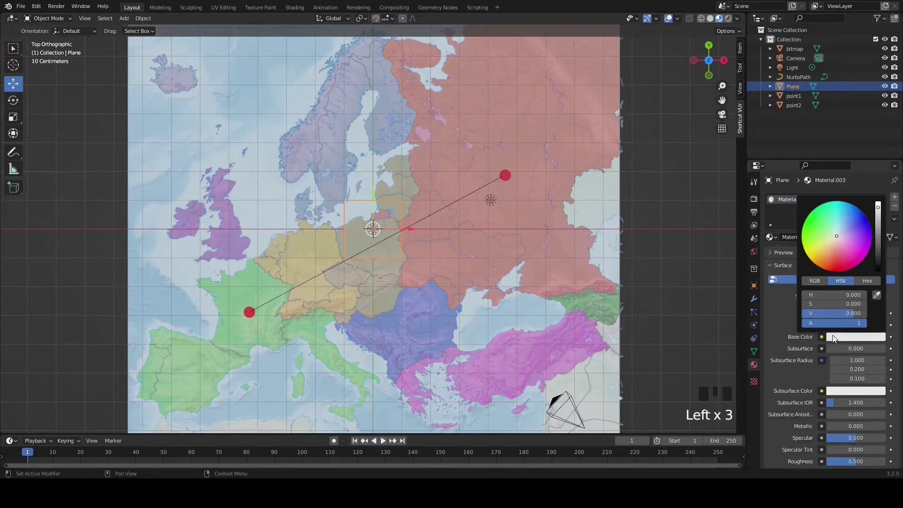
left_click(841, 269)
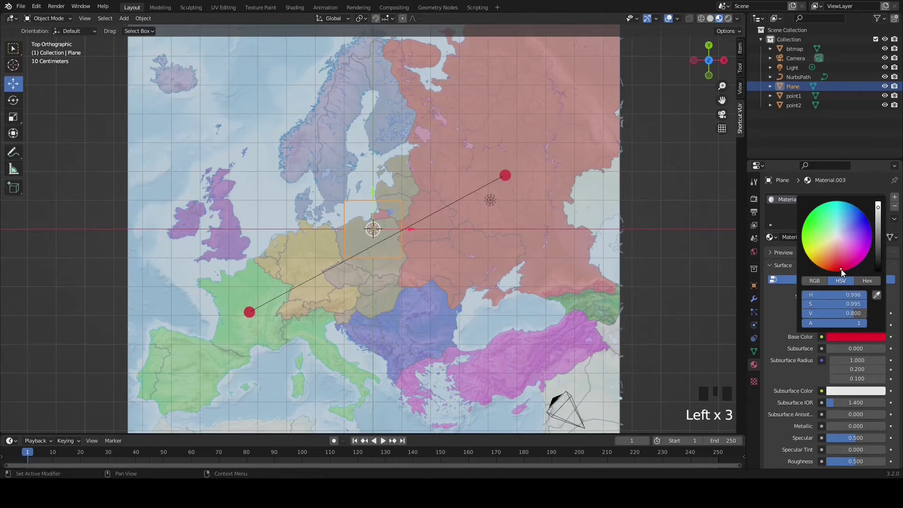
left_click(777, 129)
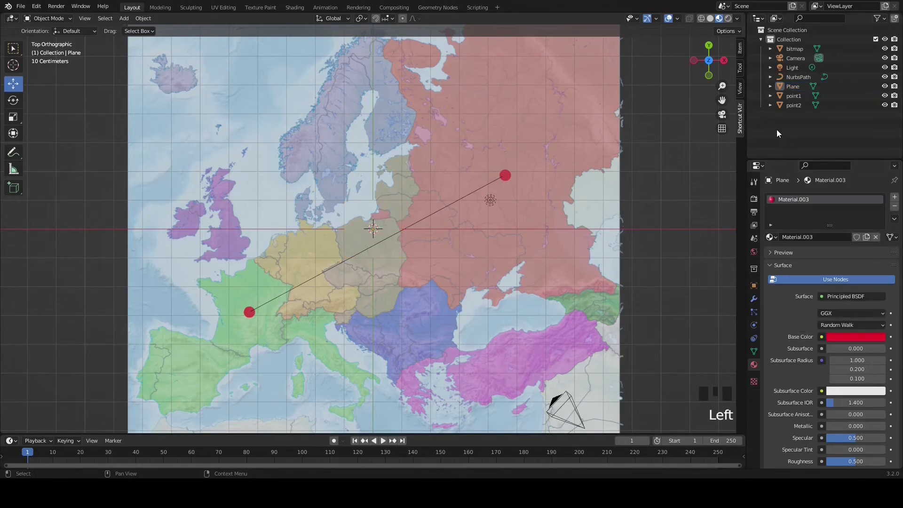
Scale all of the plane's geometry down to a small square in Edit Mode, and return to Object Mode
left_click(788, 86)
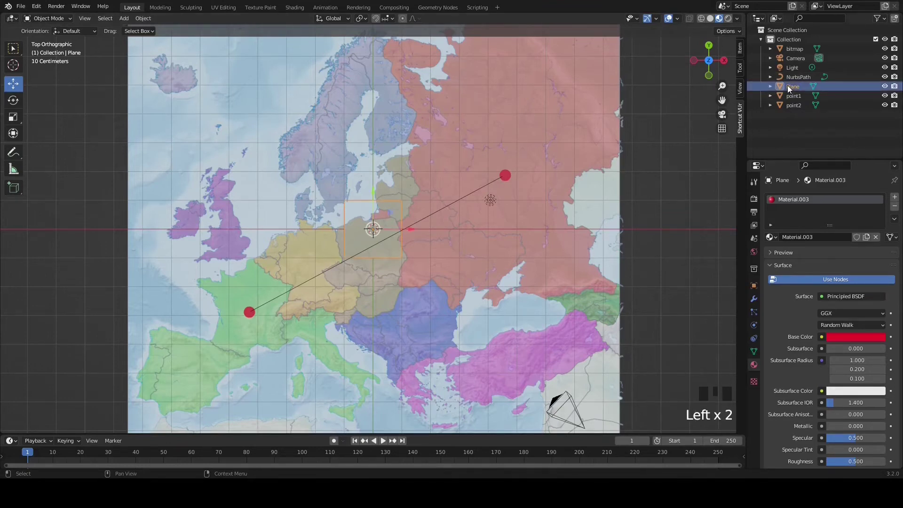
left_click(47, 18)
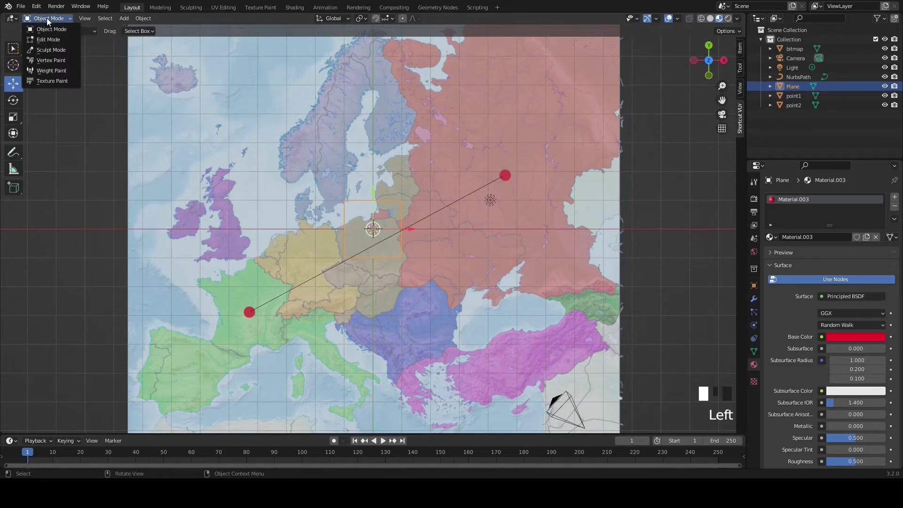
left_click(48, 38)
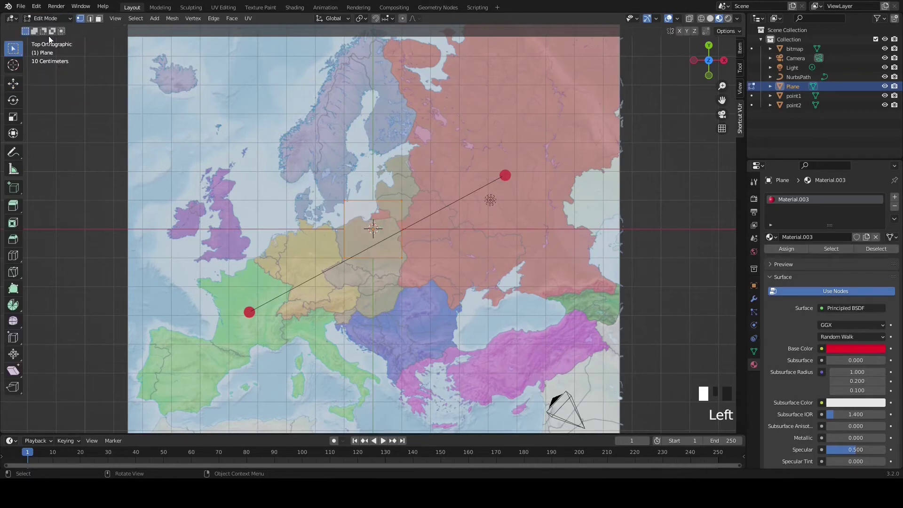
left_click(346, 198)
key("a")
key("a")
key("s")
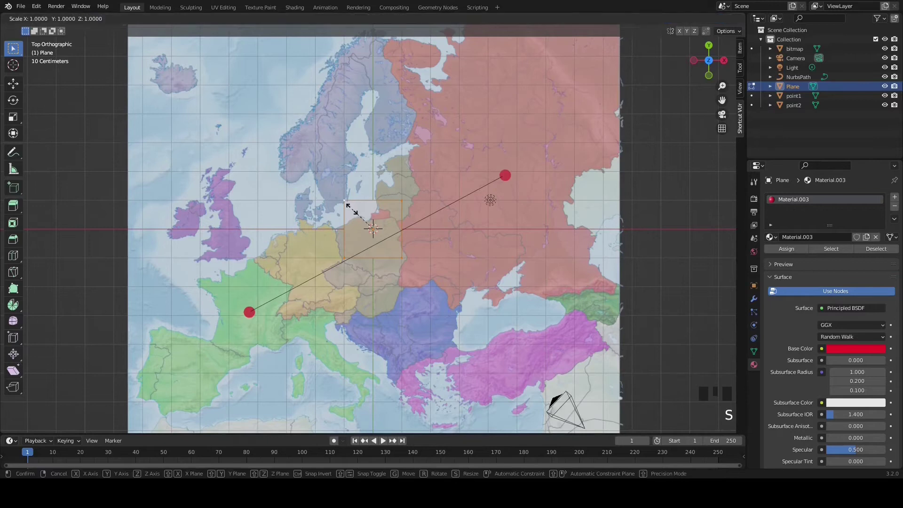
left_click(373, 228)
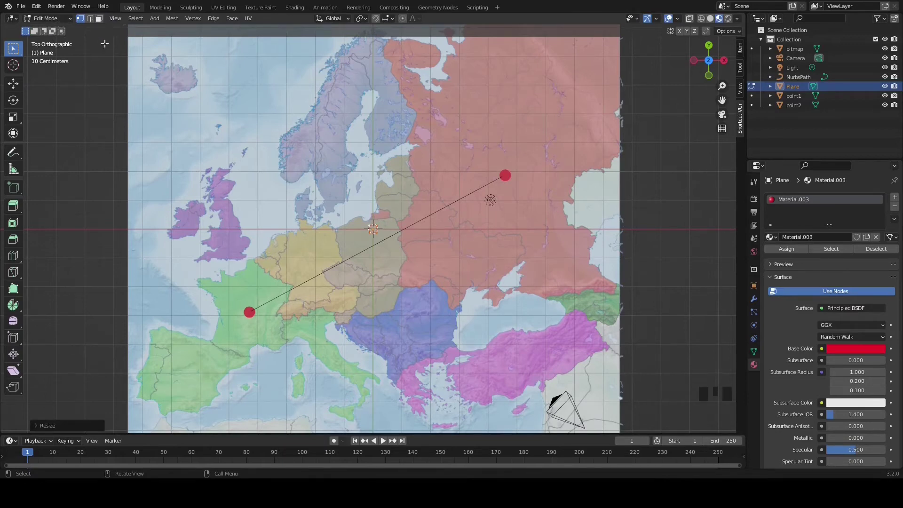
left_click(47, 18)
left_click(50, 26)
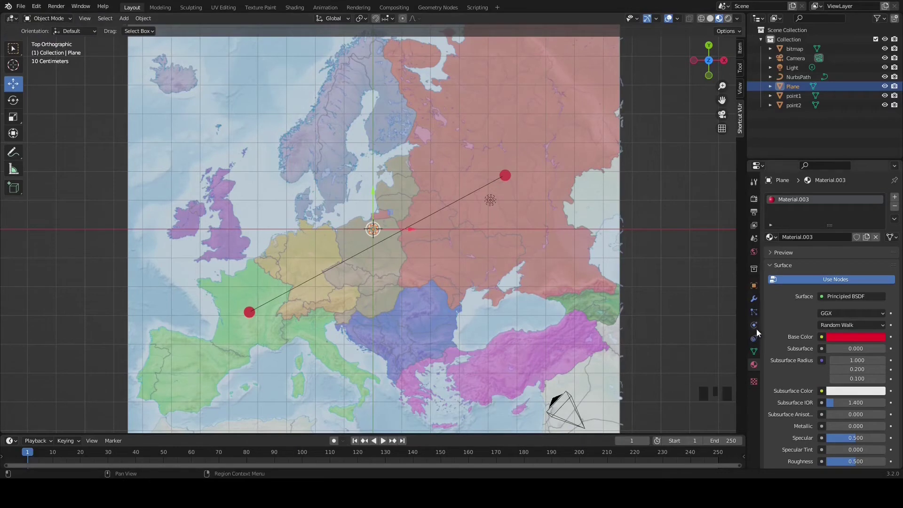
Add an Array modifier to the plane and set its relative offset factor X to 1.5
left_click(755, 299)
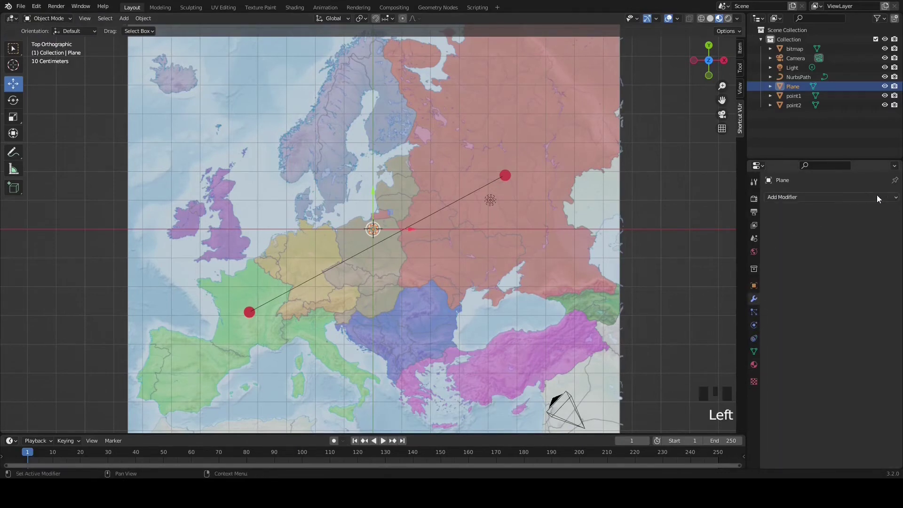
left_click(895, 199)
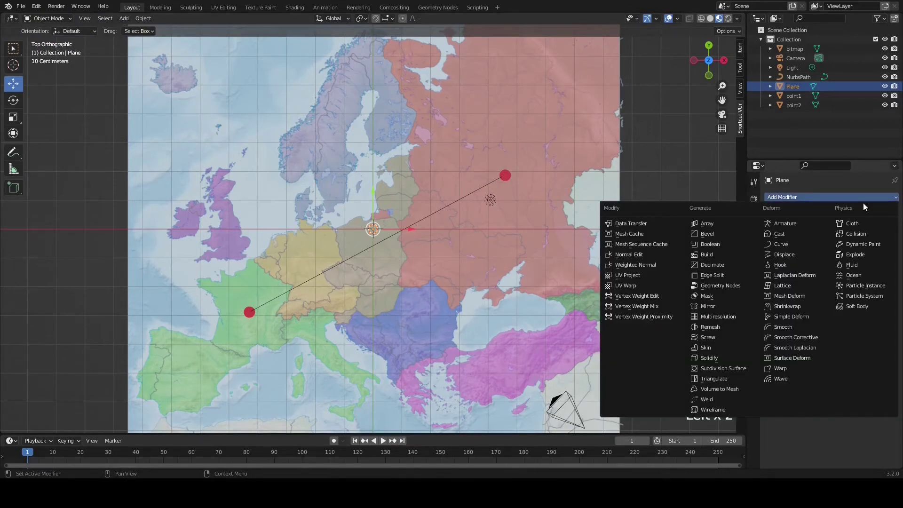
left_click(730, 224)
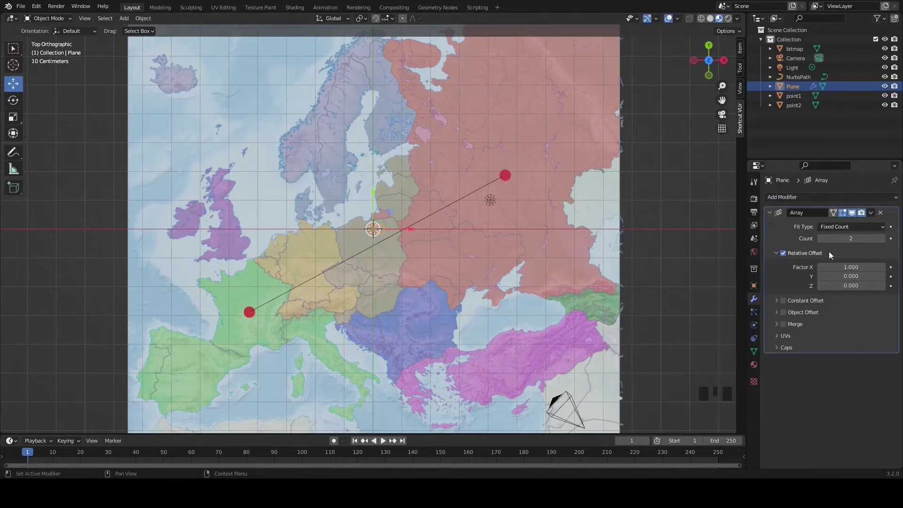
scroll(220, 238, "up", 8)
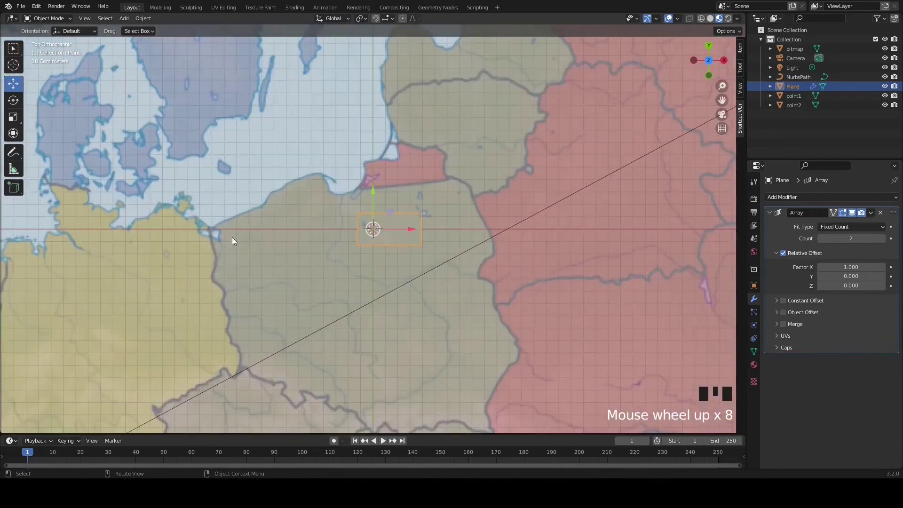
left_click(837, 267)
left_click_drag(837, 267, 827, 266)
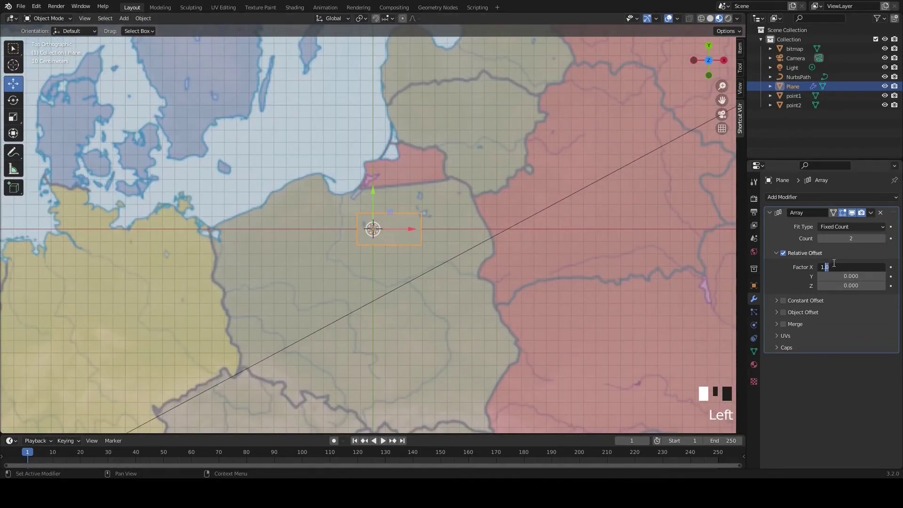
type("5")
key("Return")
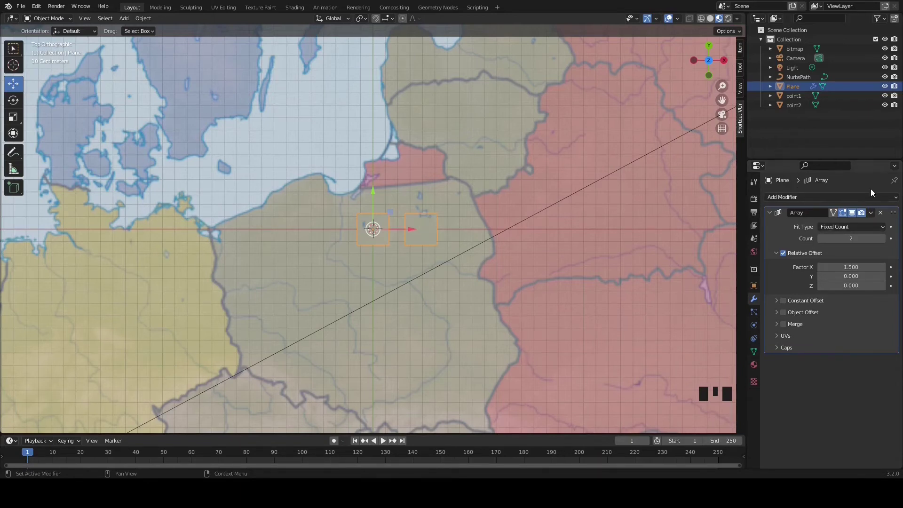
Add a Curve modifier to the plane and choose NurbsPath as its curve object
left_click(889, 197)
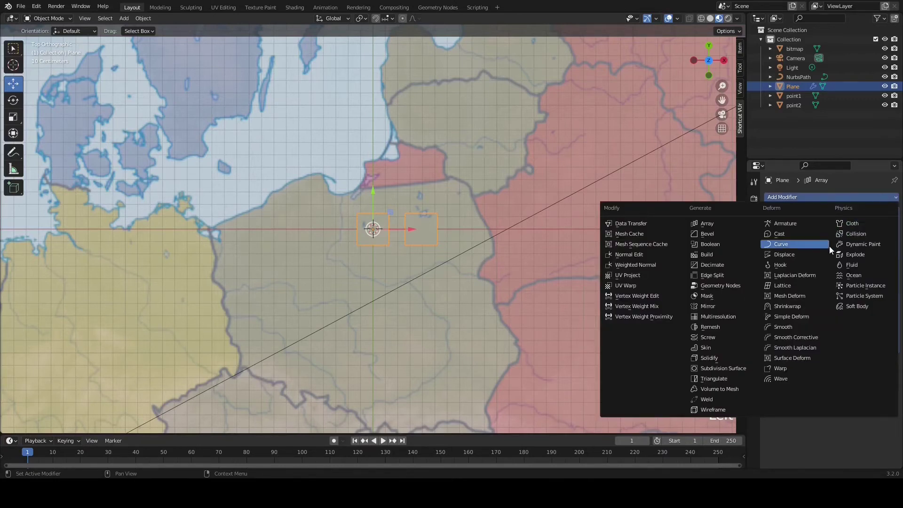
left_click(789, 244)
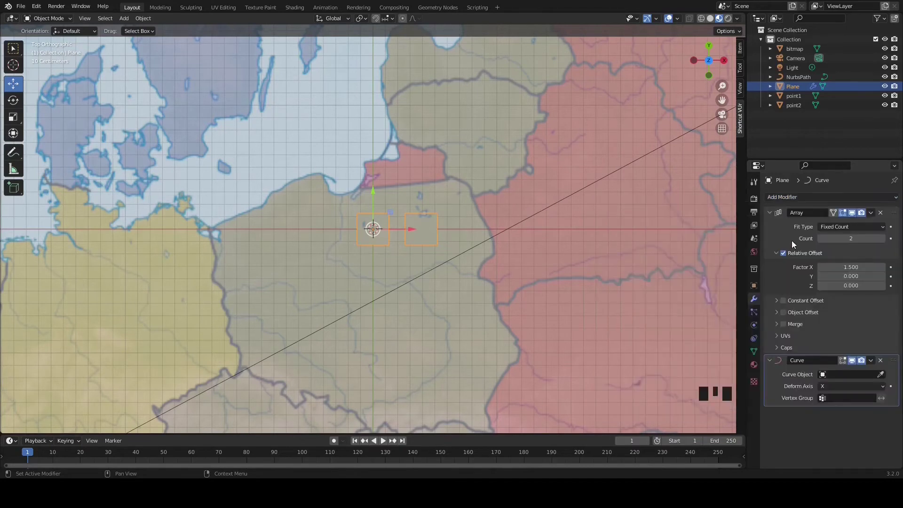
left_click(826, 375)
left_click(809, 277)
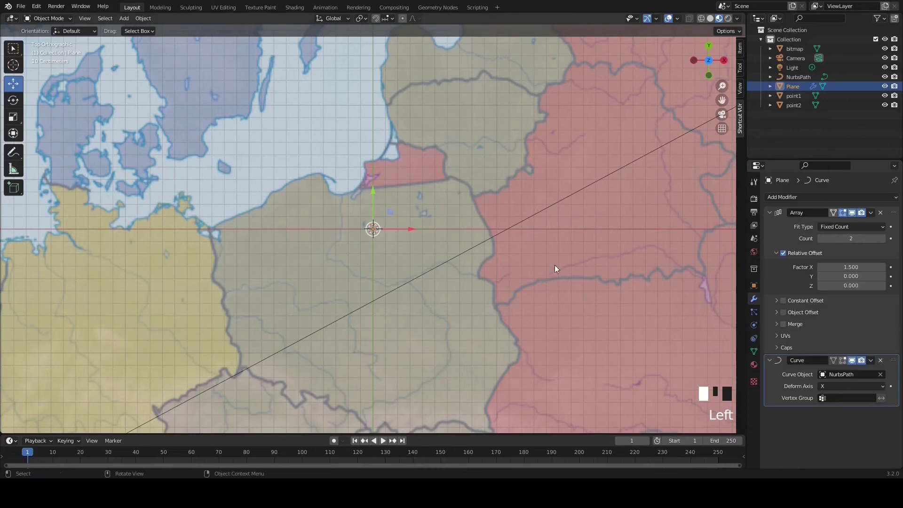
Try Array counts of 20, 25 and 28 to extend the row of squares along the path towards the second point marker
scroll(524, 265, "down", 5)
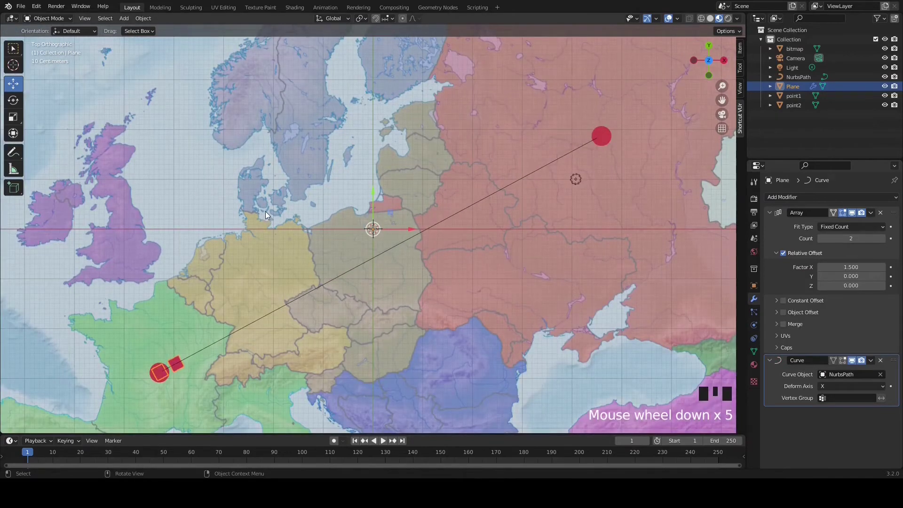
left_click(849, 238)
type("20")
key("Return")
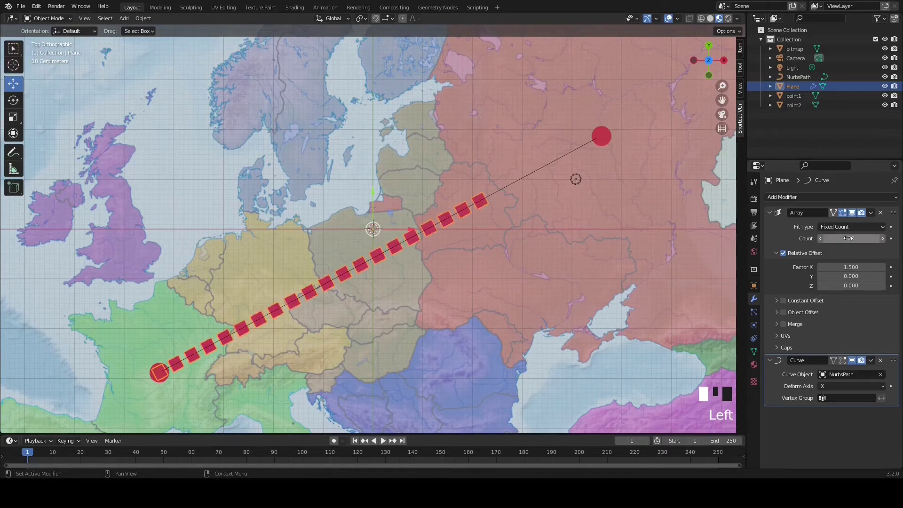
left_click(850, 239)
type("25")
key("Return")
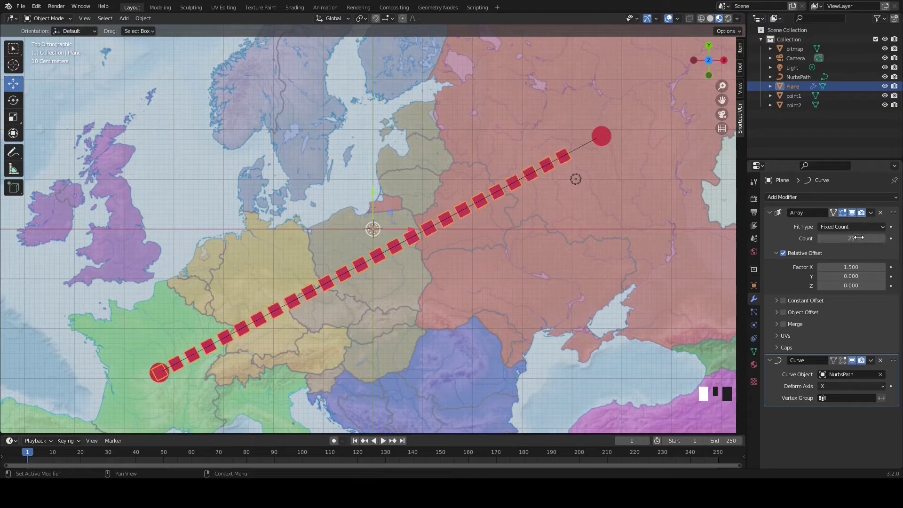
left_click(859, 238)
type("28")
key("Return")
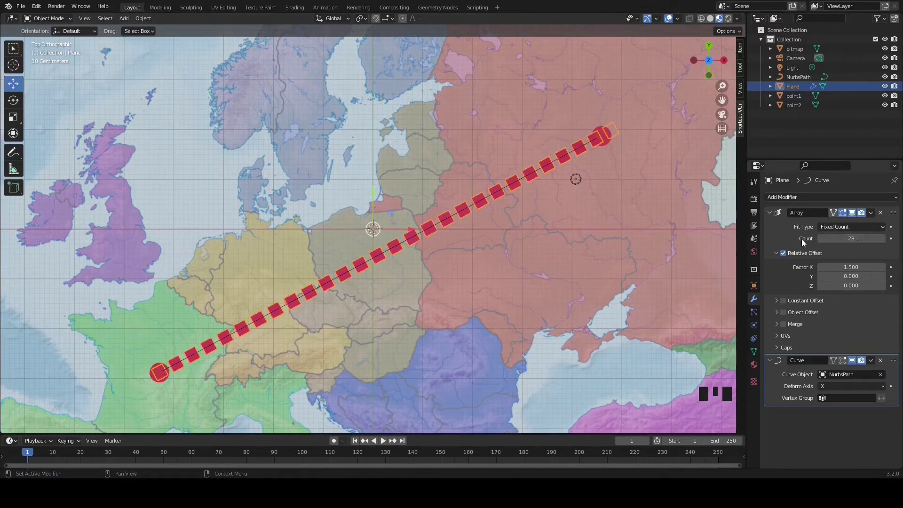
Set the Array modifier's count to 27 so the squares span the distance between the two point markers
middle_click_drag(377, 165, 372, 141)
left_click(862, 238)
type("27")
key("Return")
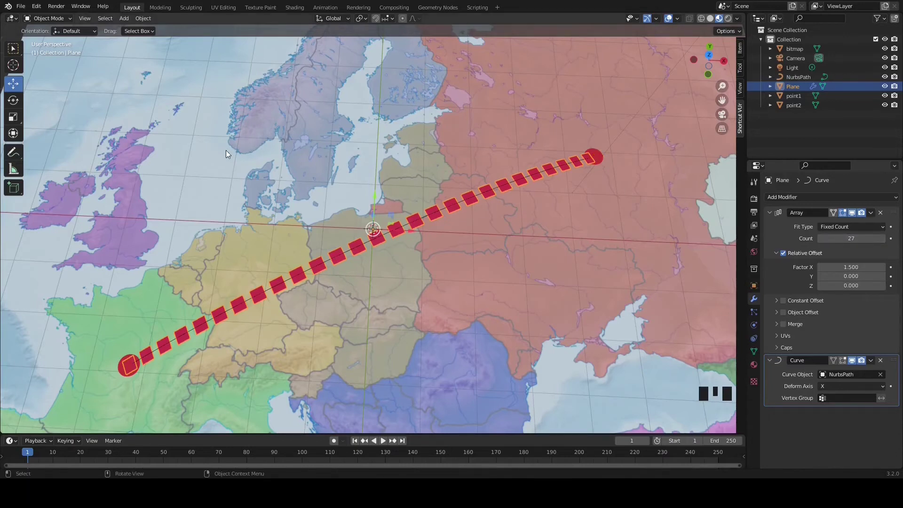
Keyframe the Array count at 1 on frame 1 in an enlarged timeline, and move the playhead to frame 80
scroll(255, 139, "down", 4)
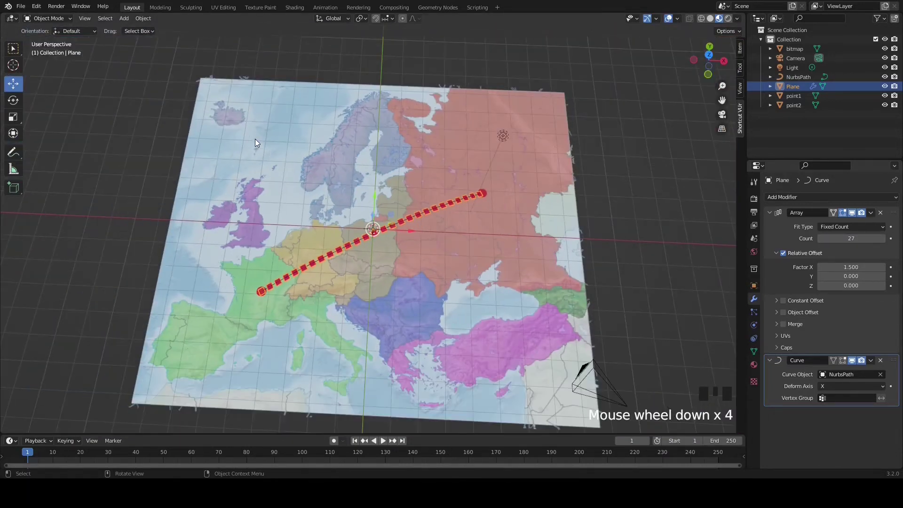
key("KP_7")
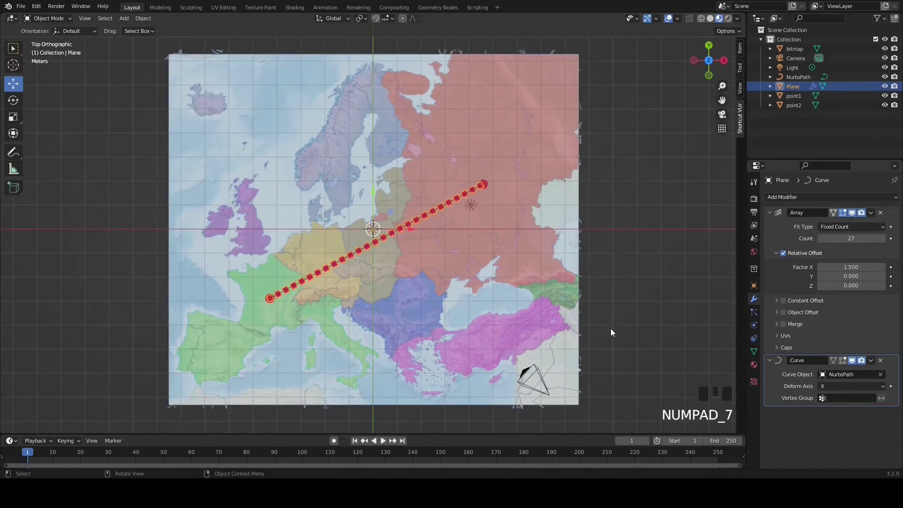
left_click_drag(491, 435, 485, 304)
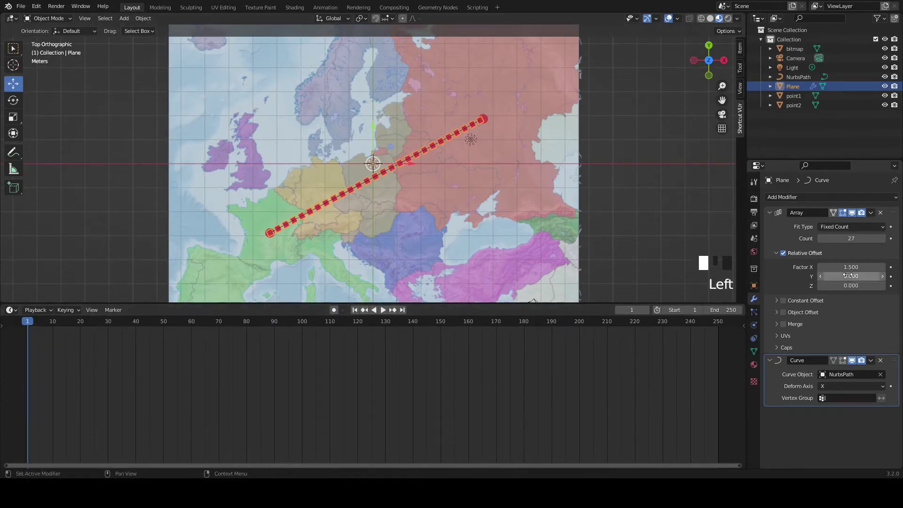
left_click(855, 240)
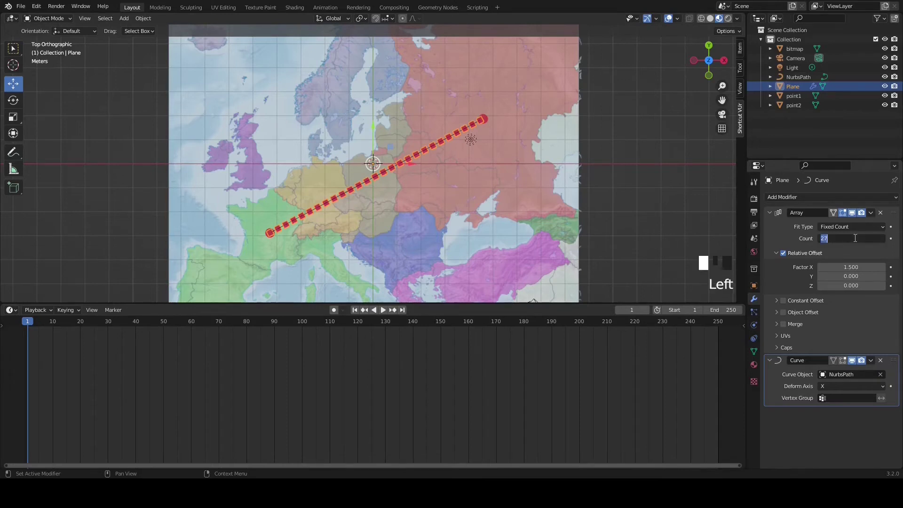
type("0")
key("Return")
right_click_drag(854, 239, 806, 258)
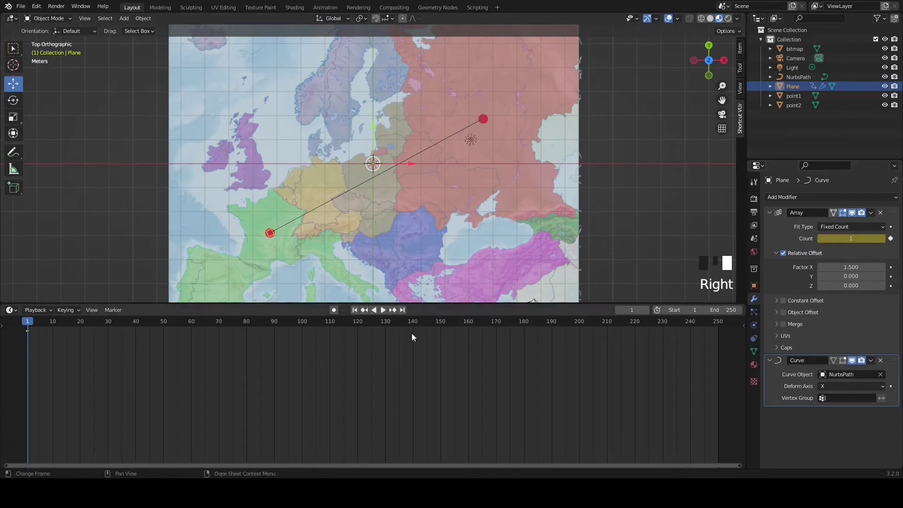
left_click_drag(21, 320, 247, 332)
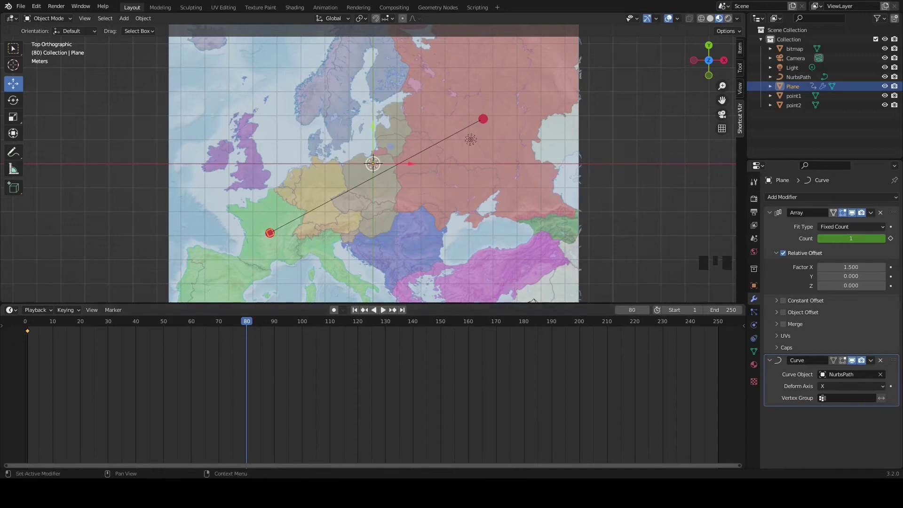
Try an Array count of 27 at frame 80 without a keyframe, and scrub the timeline to test it
left_click(859, 238)
type("20")
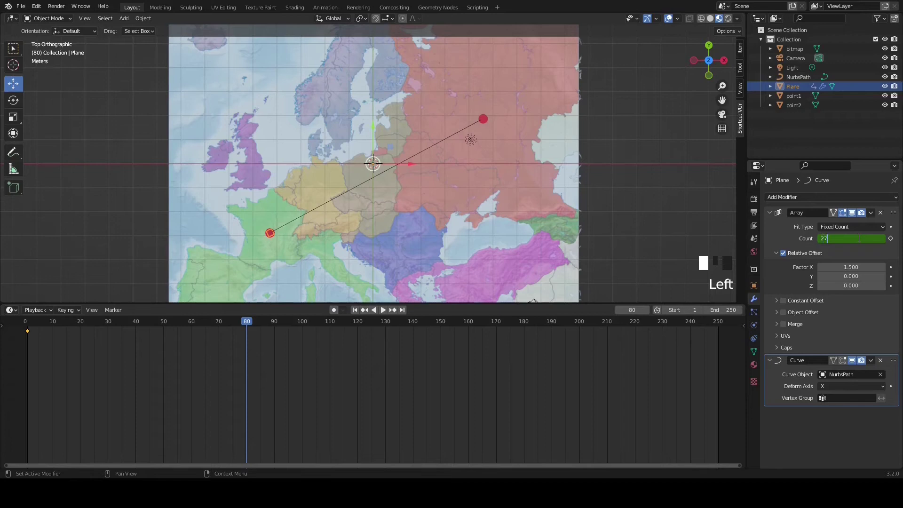
key("Return")
mouse_move(248, 323)
left_mouse_down()
mouse_move(98, 334)
mouse_move(247, 336)
left_mouse_up()
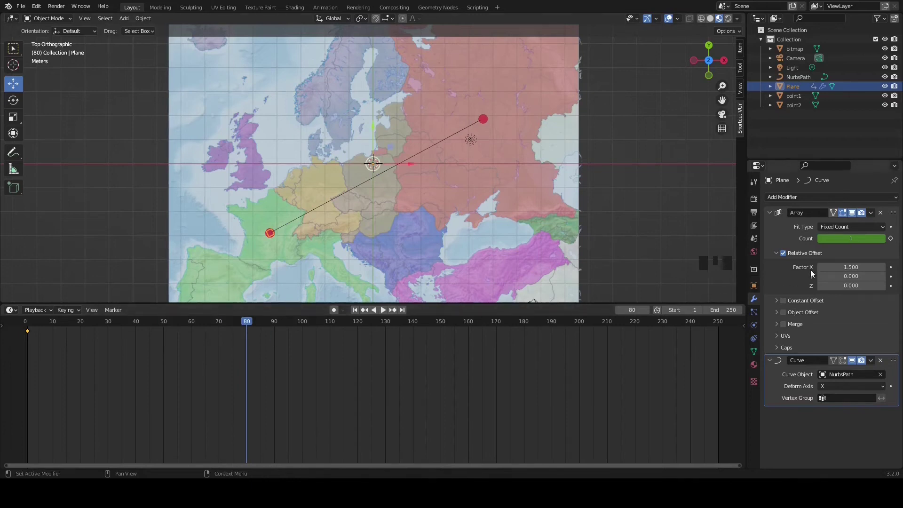
Set the Array count to 27 at frame 80, insert a keyframe for it, and scrub the timeline to preview the growing route
left_click(843, 238)
type("2")
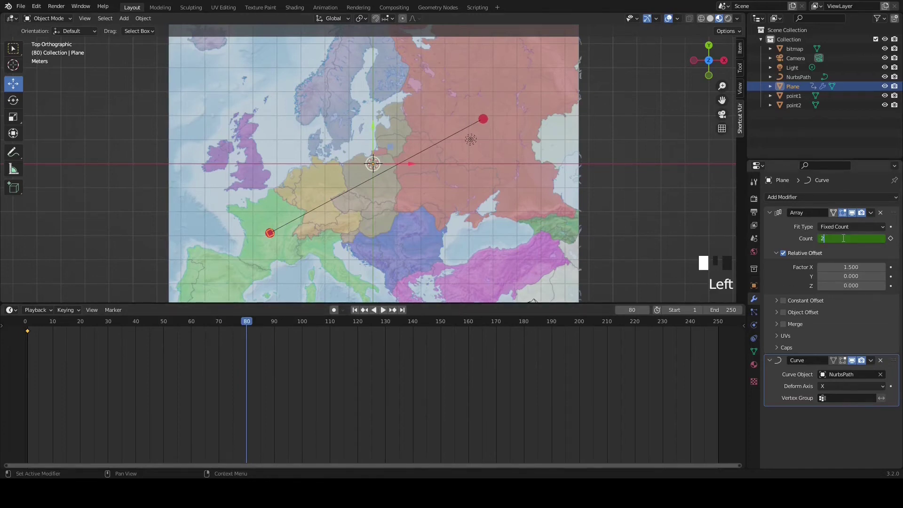
type("7")
key("Return")
right_click(844, 238)
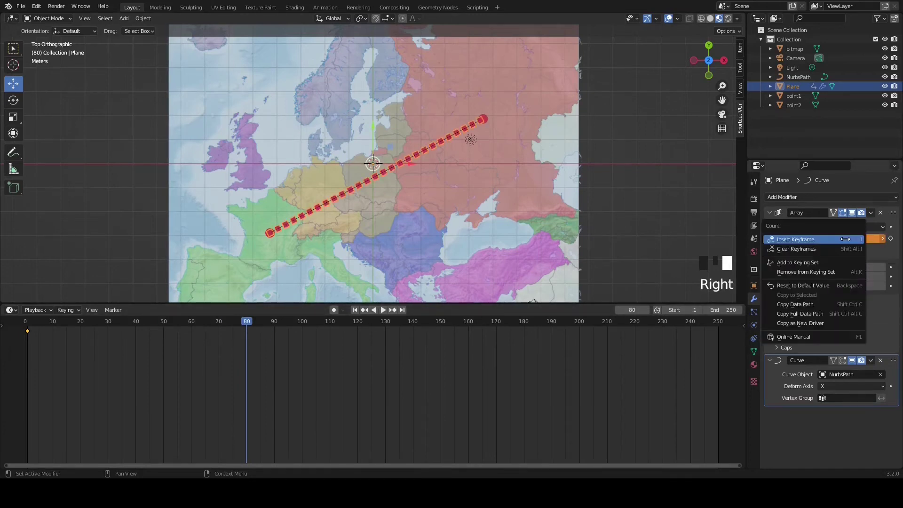
left_click(845, 239)
mouse_move(248, 323)
left_mouse_down()
mouse_move(27, 335)
mouse_move(247, 325)
left_mouse_up()
middle_click_drag(92, 247, 88, 169)
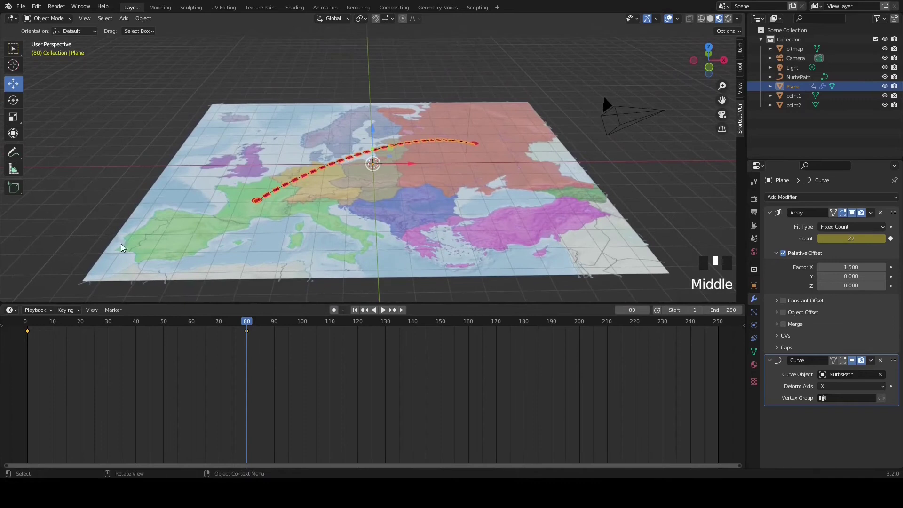
left_click_drag(246, 325, 249, 345)
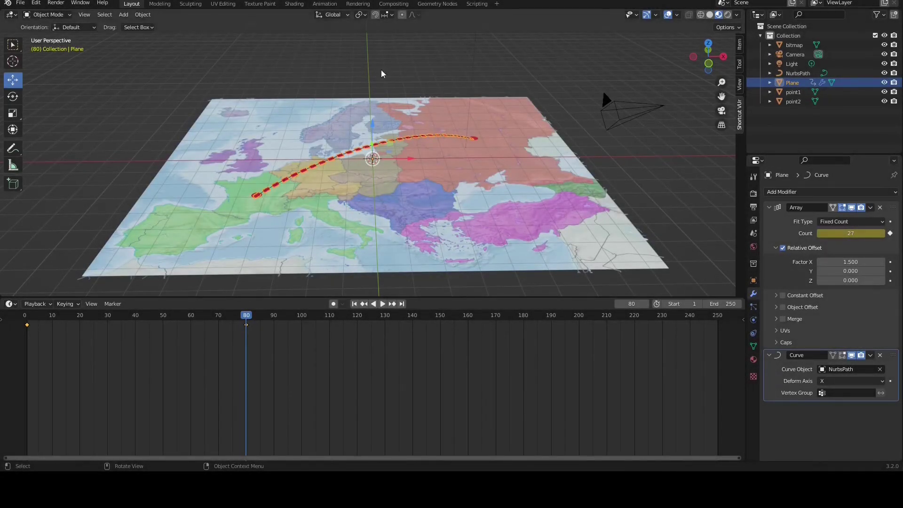
Select the point2 marker and space its Material Output and Principled BSDF nodes apart in the Shading workspace
key("KP_7")
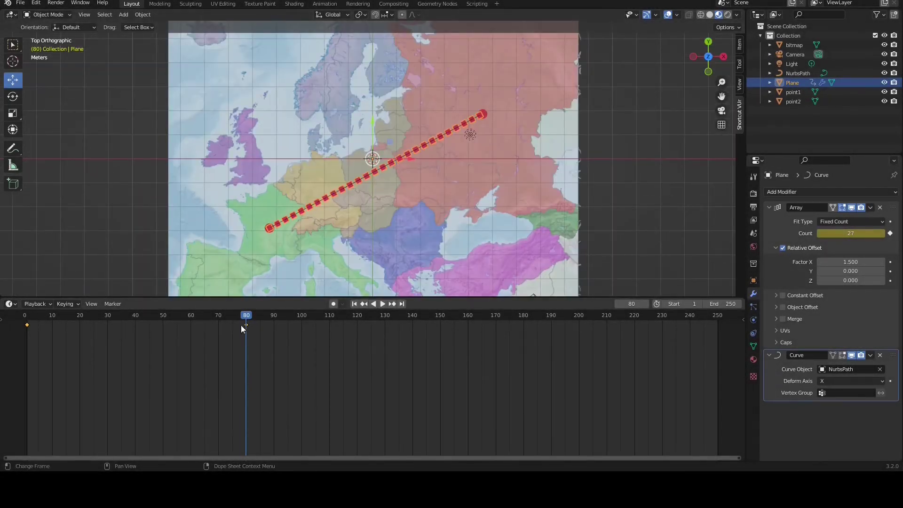
mouse_move(243, 324)
left_mouse_down()
mouse_move(26, 327)
mouse_move(247, 323)
left_mouse_up()
left_click(487, 115)
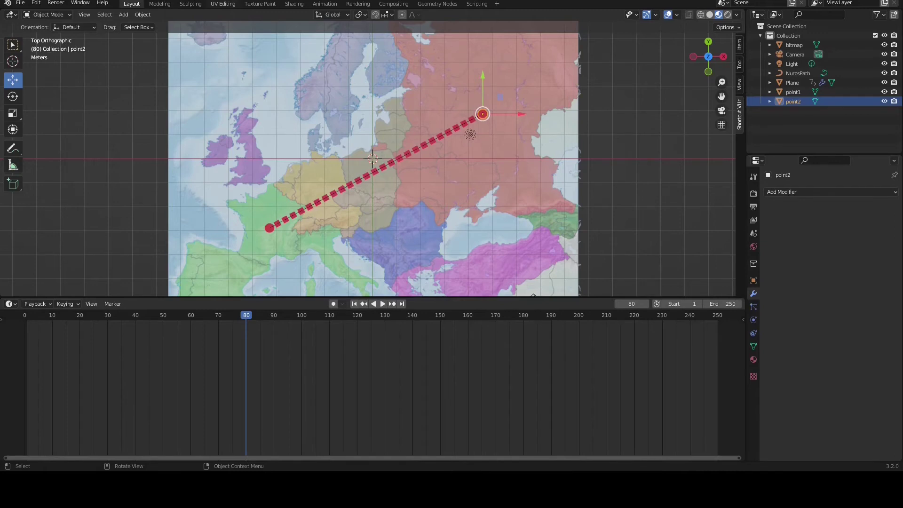
left_click(294, 4)
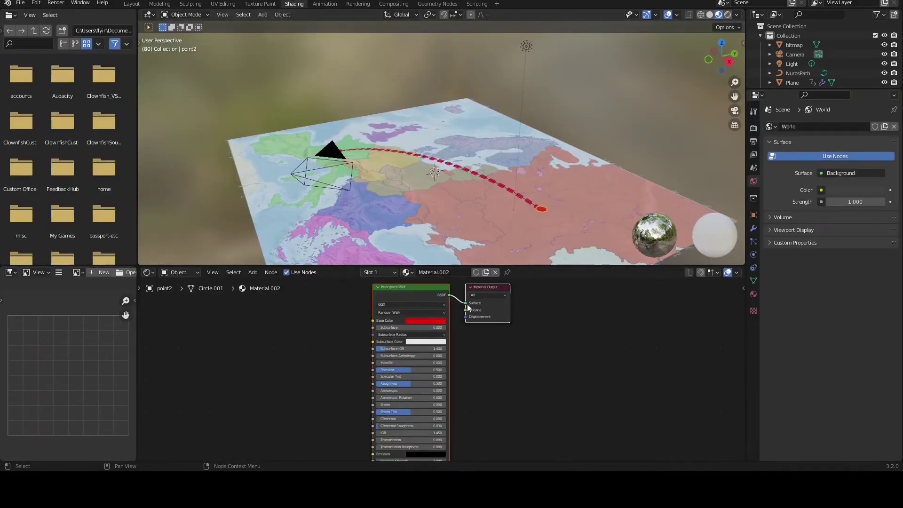
left_click_drag(487, 309, 600, 341)
left_click_drag(325, 308, 286, 313)
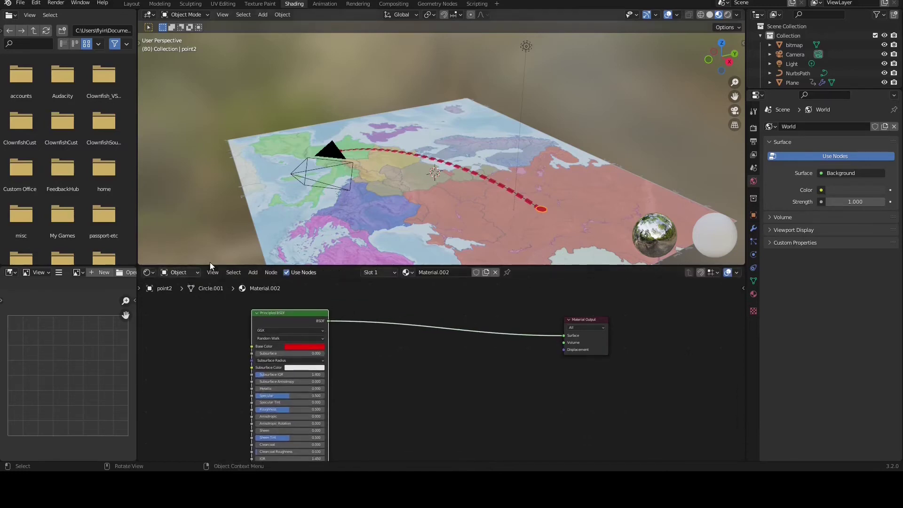
Add a Mix Shader node to the marker's material and link it between the Principled BSDF and the Material Output surface
left_click(254, 272)
mouse_move(263, 314)
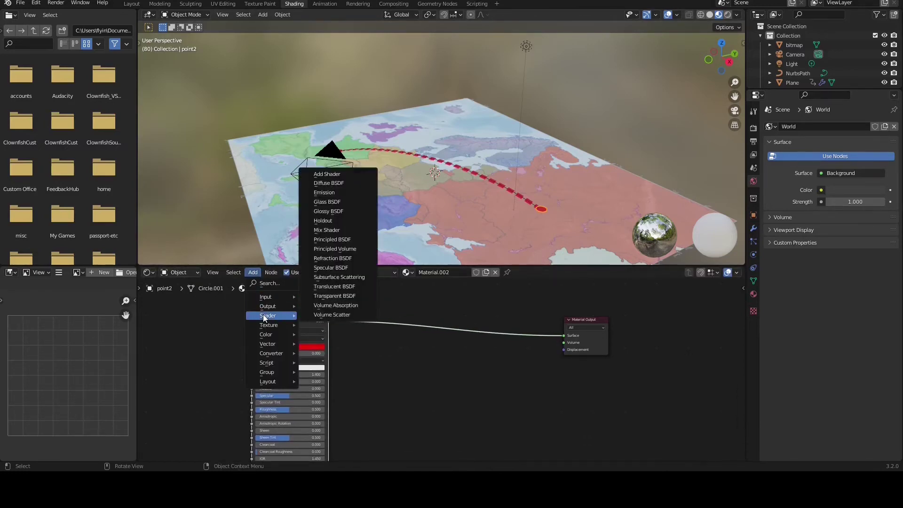
left_click(328, 230)
left_click(432, 340)
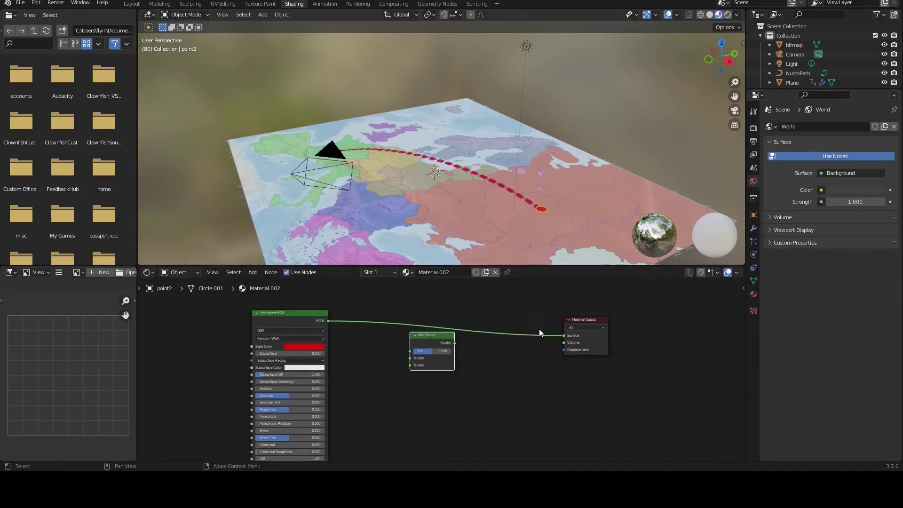
mouse_move(564, 335)
left_mouse_down()
mouse_move(394, 357)
mouse_move(563, 335)
left_mouse_up()
left_click_drag(439, 335, 477, 321)
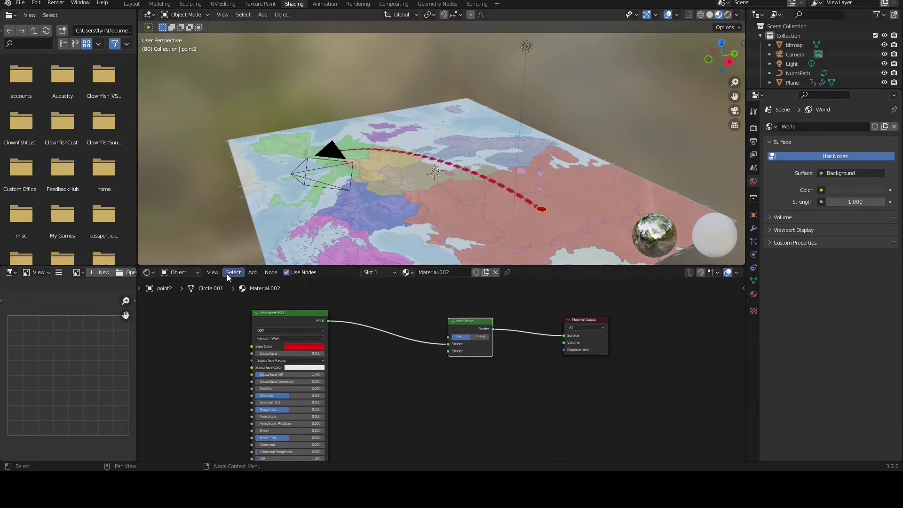
Add a Transparent BSDF node and connect it to the second shader input of the Mix Shader
left_click(252, 272)
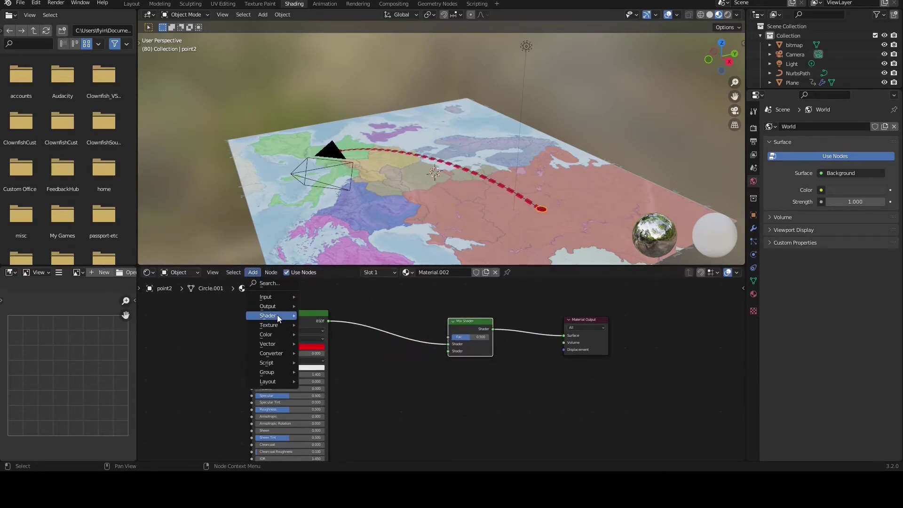
mouse_move(277, 315)
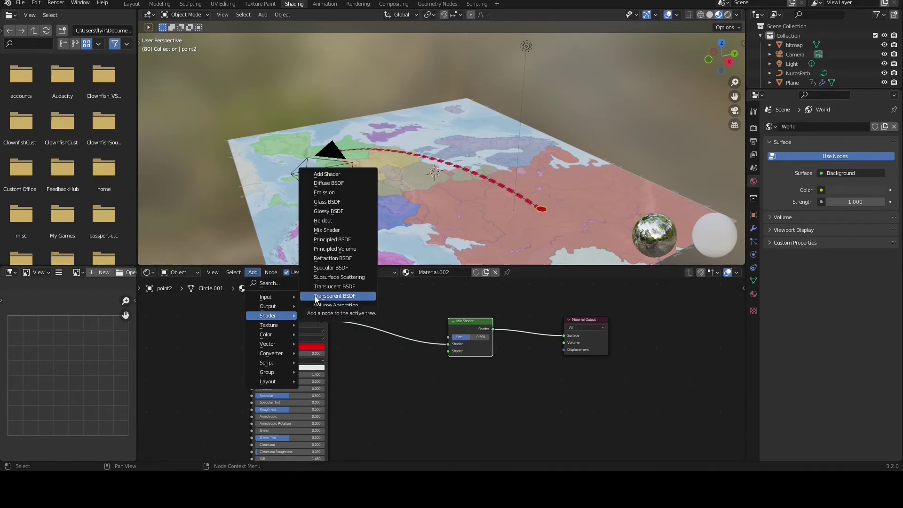
left_click(314, 296)
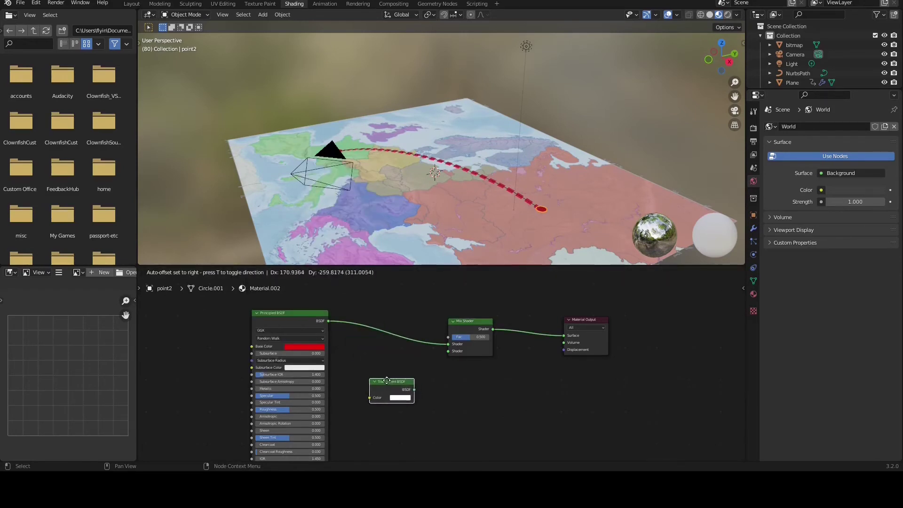
left_click(369, 374)
left_click_drag(396, 383, 447, 352)
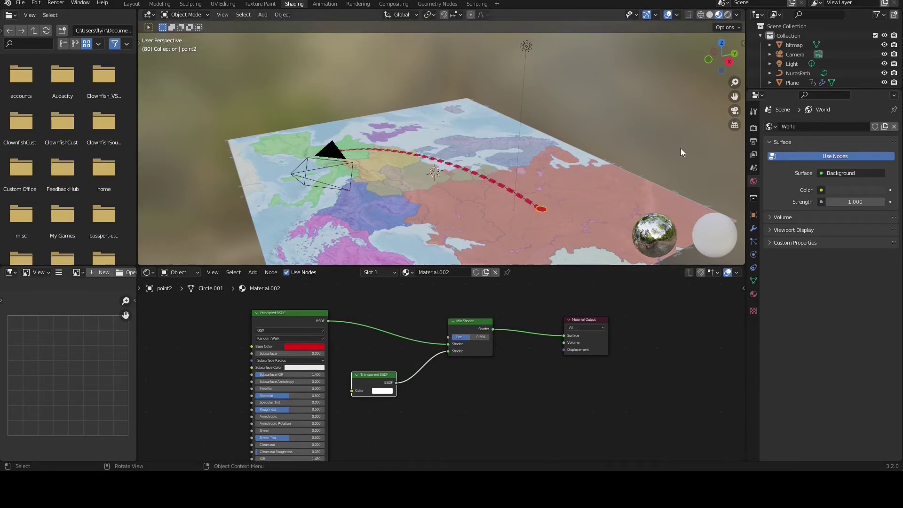
Set the Mix Shader factor to 0.425 and the marker material's blend mode to Alpha Hashed
mouse_move(464, 338)
left_mouse_down()
mouse_move(454, 337)
mouse_move(489, 338)
mouse_move(475, 338)
left_mouse_up()
key("KP_7")
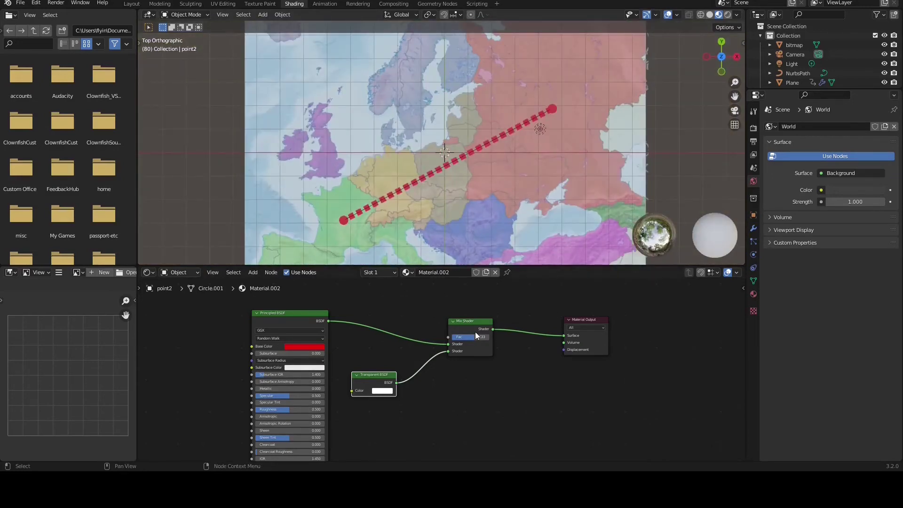
mouse_move(476, 337)
left_mouse_down()
mouse_move(455, 337)
mouse_move(490, 338)
mouse_move(453, 337)
mouse_move(490, 337)
mouse_move(460, 337)
mouse_move(468, 338)
left_mouse_up()
left_click(754, 294)
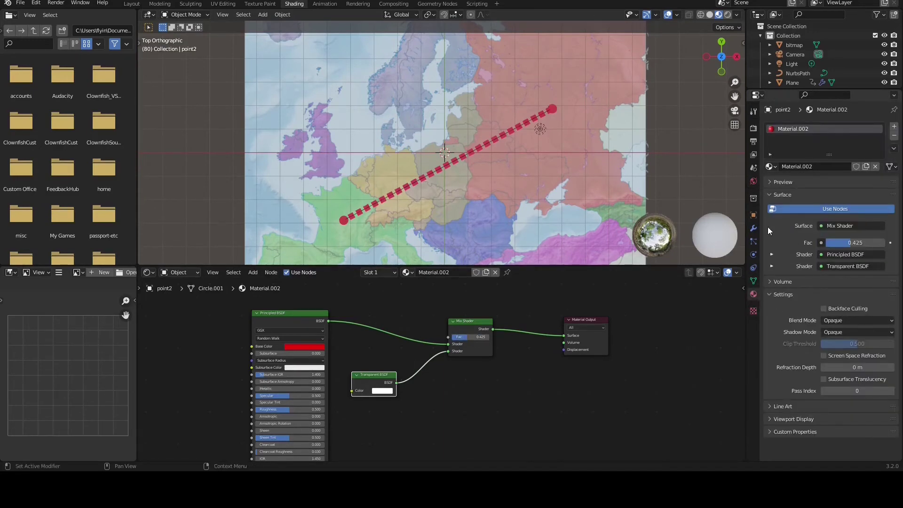
left_click(839, 321)
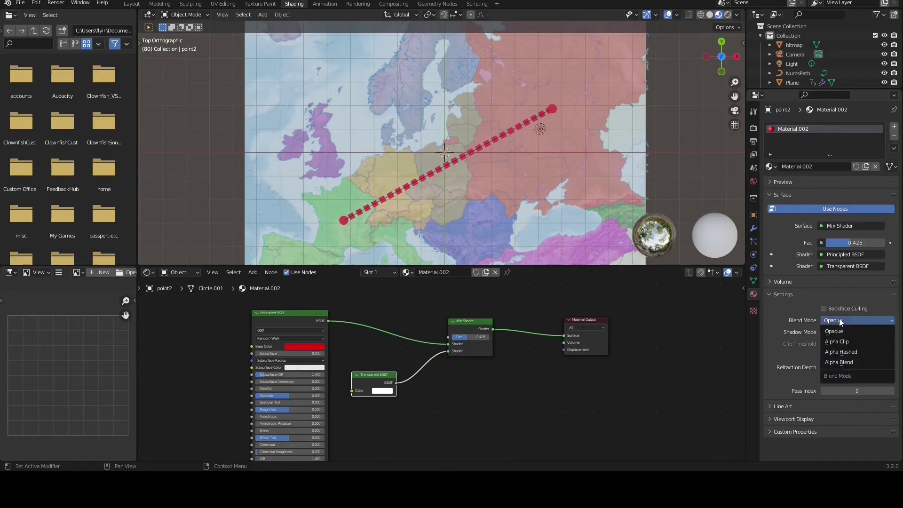
left_click(834, 351)
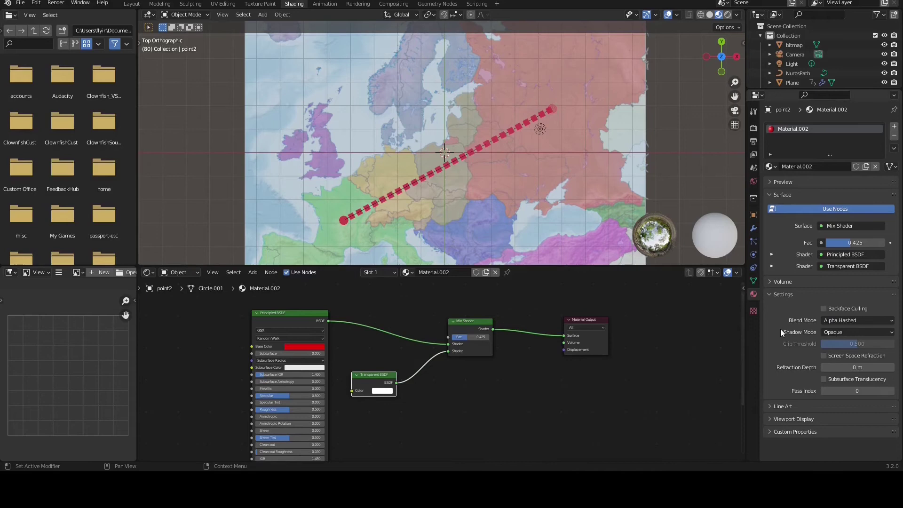
Set the marker material's shadow mode to None and adjust the Mix Shader factor to 0.483
left_click(826, 332)
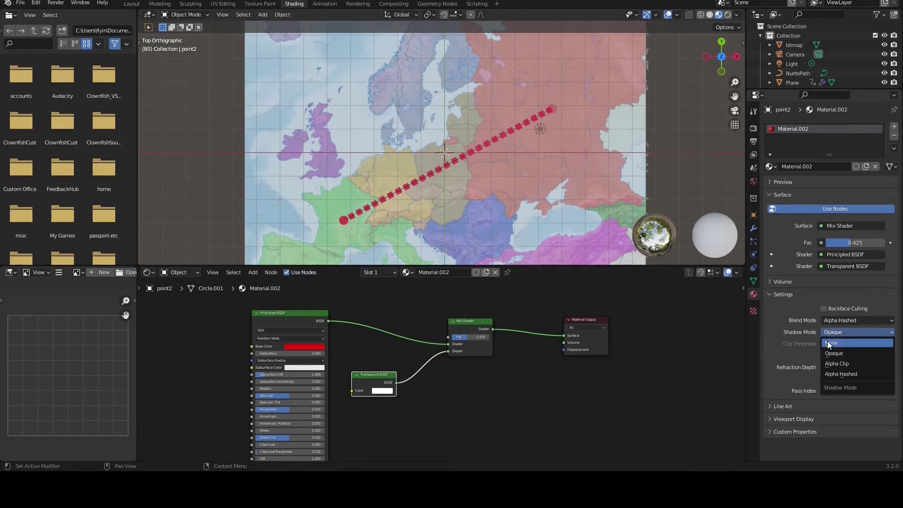
left_click(829, 343)
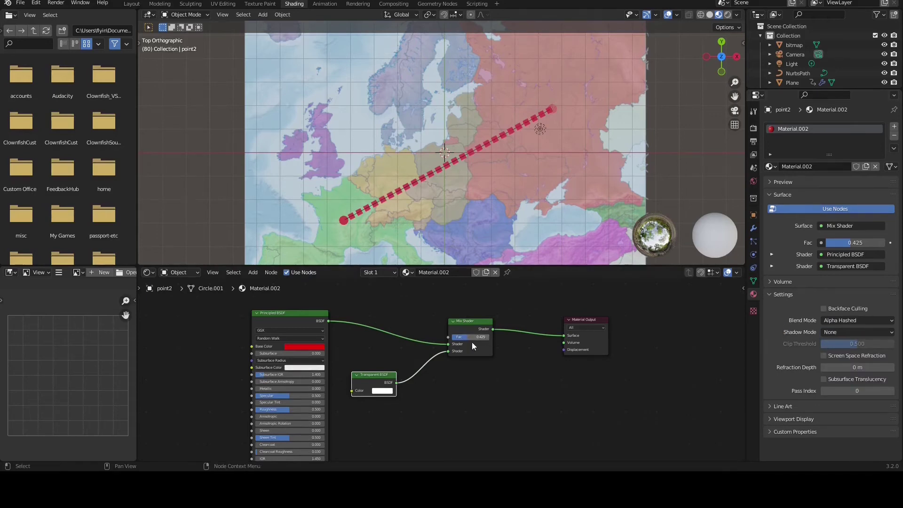
left_click_drag(470, 337, 454, 338)
mouse_move(454, 337)
left_mouse_down()
mouse_move(481, 338)
mouse_move(470, 338)
left_mouse_up()
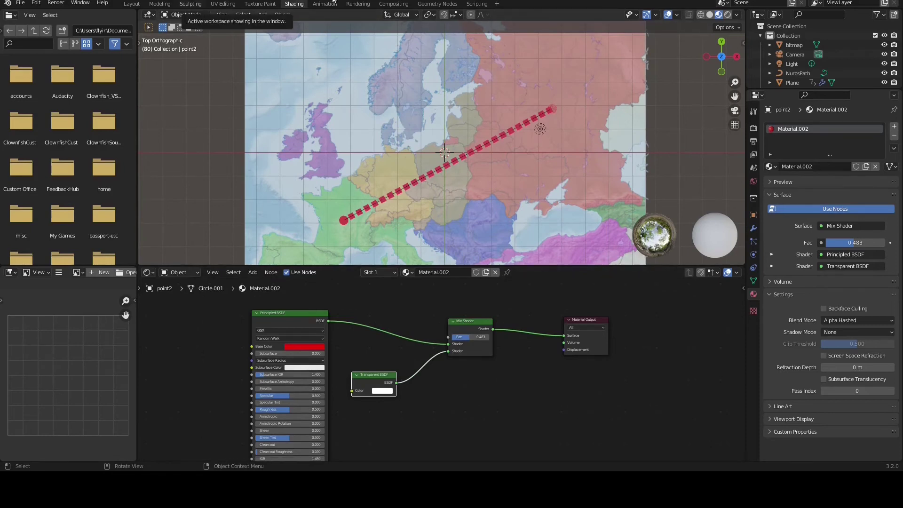
Set up the Animation workspace with a Shader Editor showing the Mix Shader node beside a top view of the map in Material Preview
left_click(325, 4)
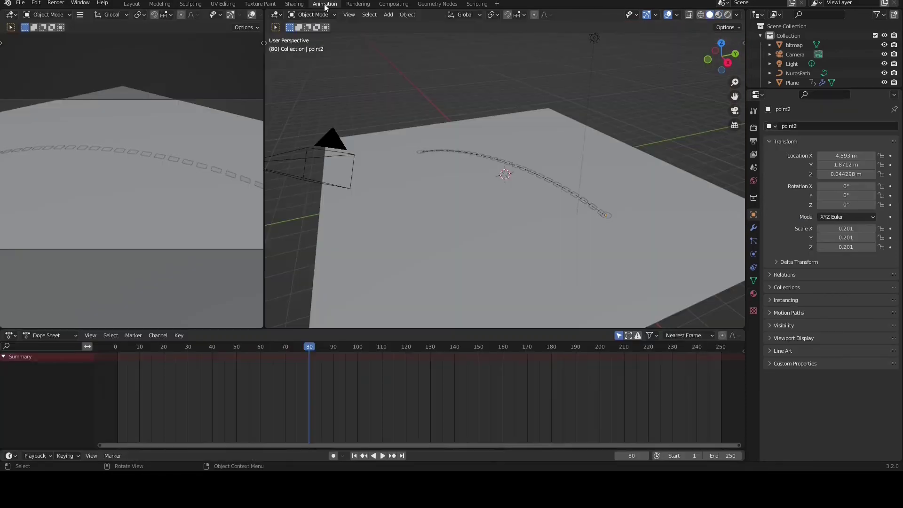
left_click(15, 15)
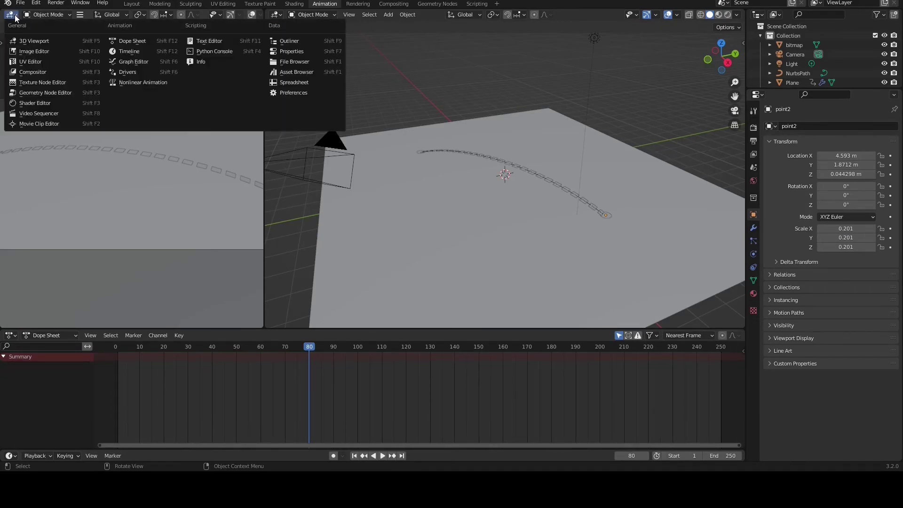
left_click(35, 103)
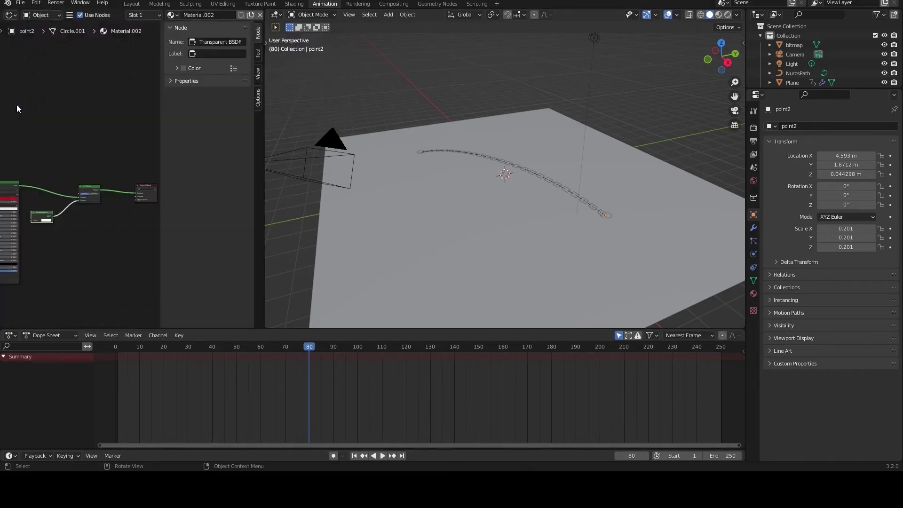
left_click(719, 15)
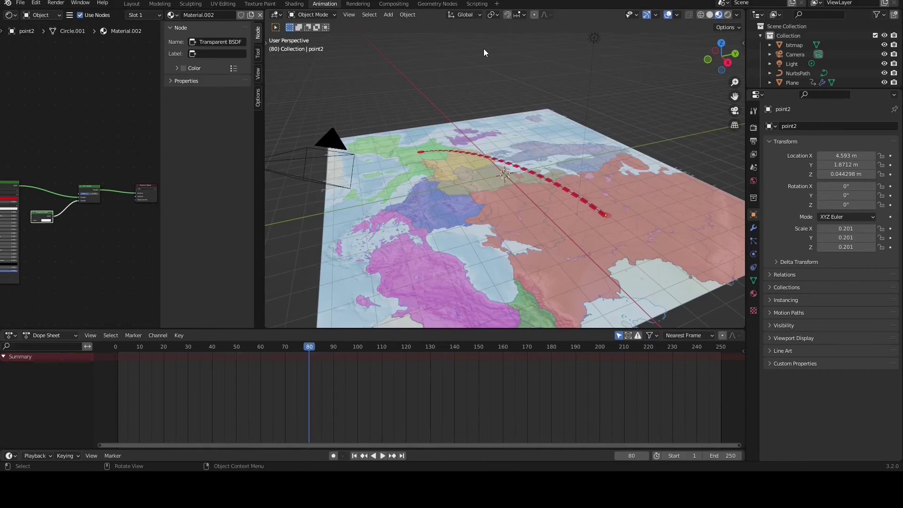
key("KP_7")
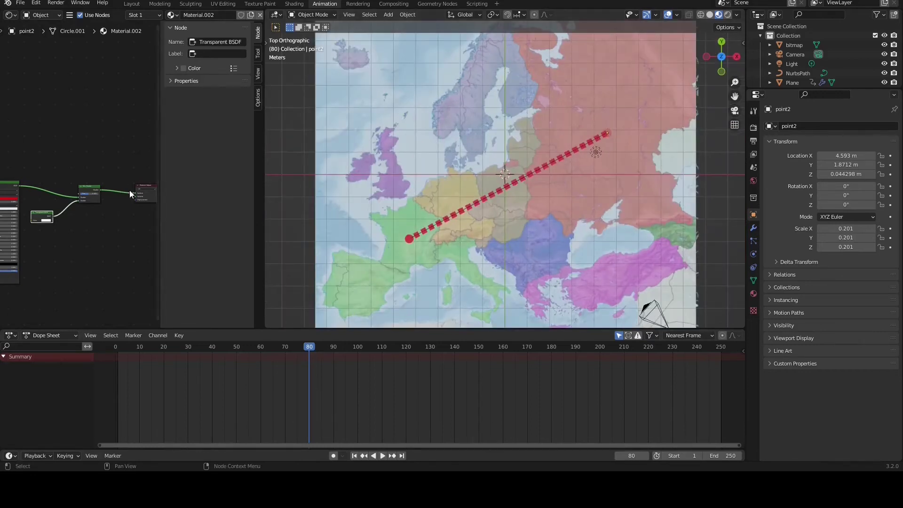
left_click_drag(160, 164, 276, 163)
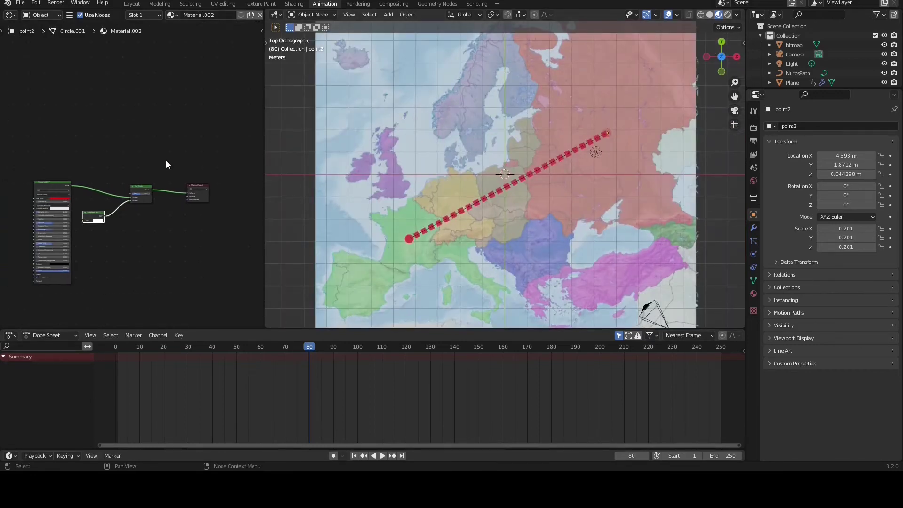
scroll(166, 164, "up", 5)
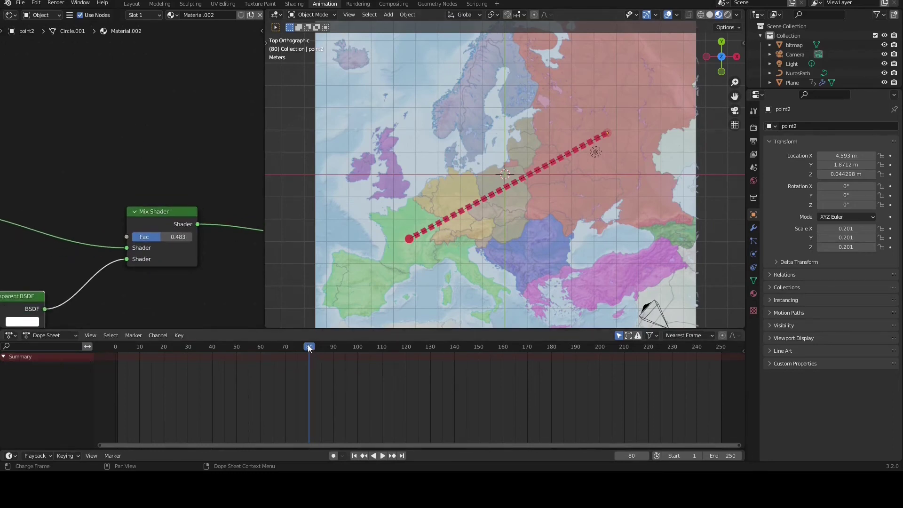
At frame 1, set the Mix Shader factor of point2's material to 1.000 and insert a keyframe on it
left_click_drag(310, 349, 118, 348)
key("space")
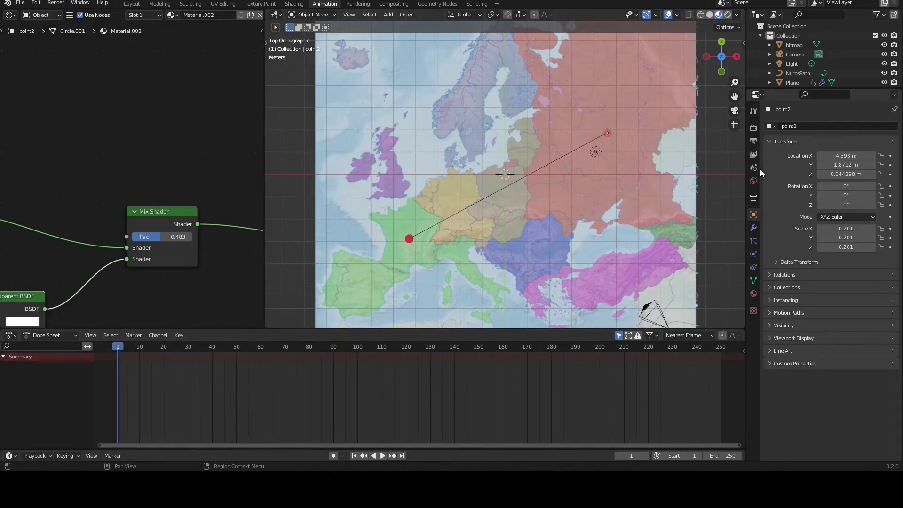
left_click(754, 294)
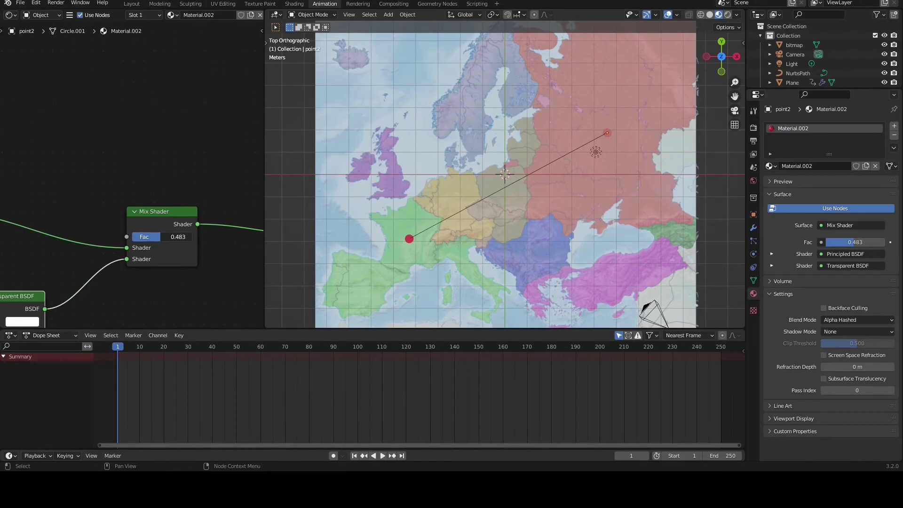
left_click_drag(161, 237, 192, 237)
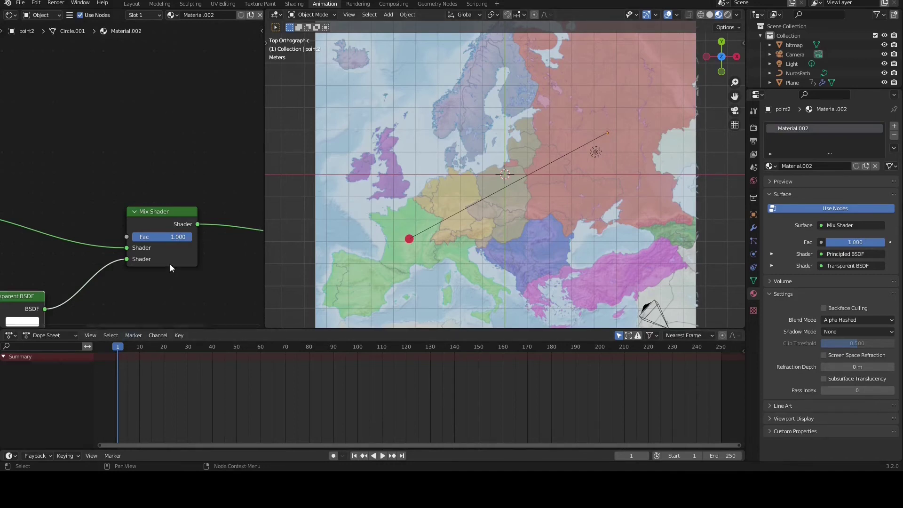
right_click(163, 235)
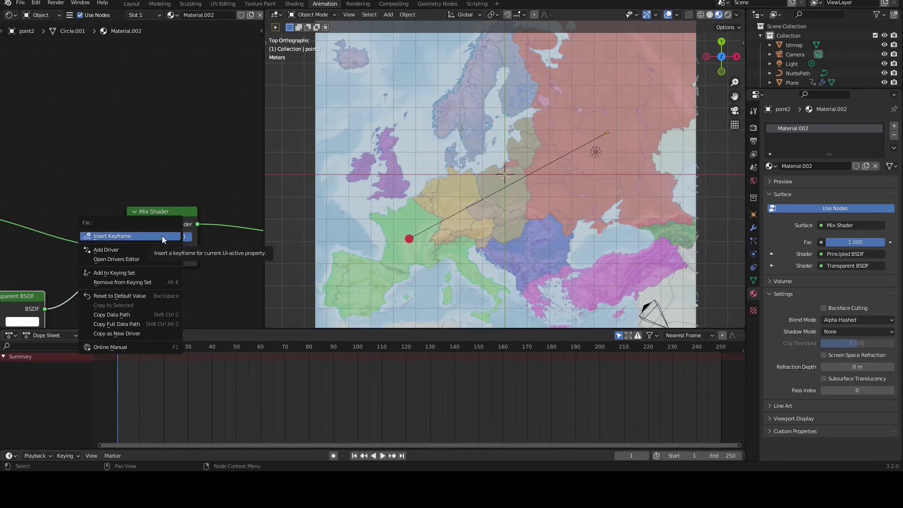
left_click(162, 235)
Insert a second keyframe on the Mix Shader factor at frame 65, keeping the value 1.000
left_click_drag(119, 362, 273, 349)
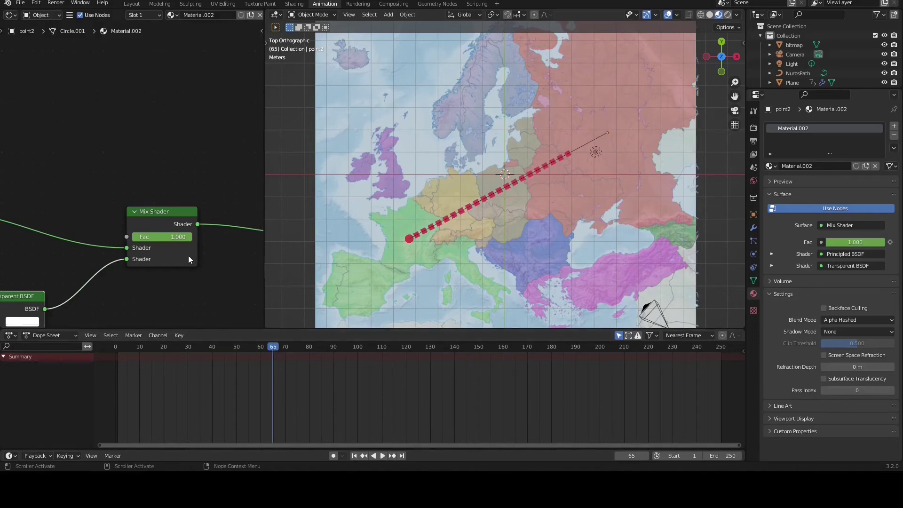
right_click(162, 236)
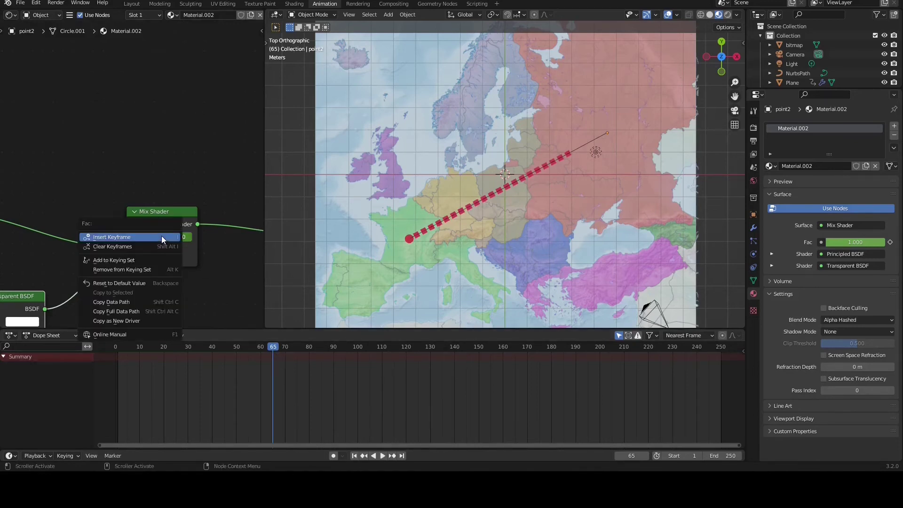
left_click(162, 236)
At frame 83, set the Mix Shader factor to 0, keyframe it, and scrub past the fade-in
left_click_drag(275, 346, 318, 352)
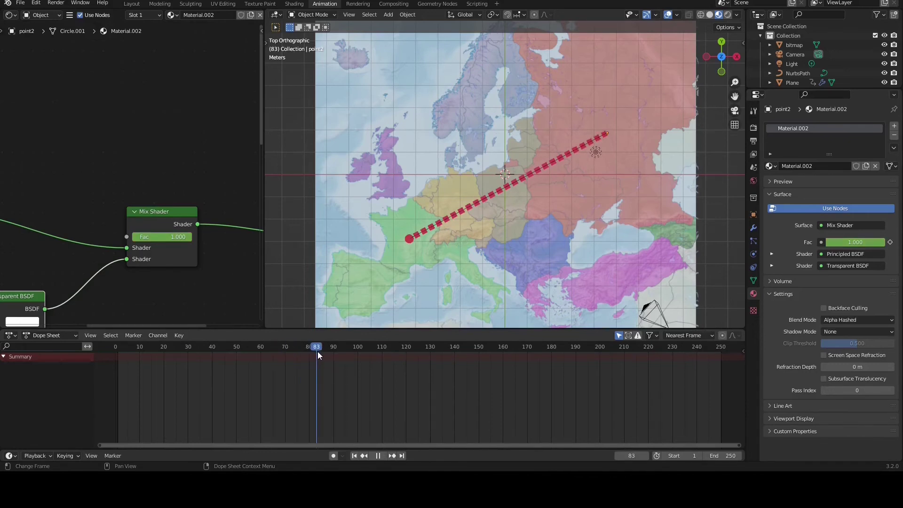
left_click(151, 236)
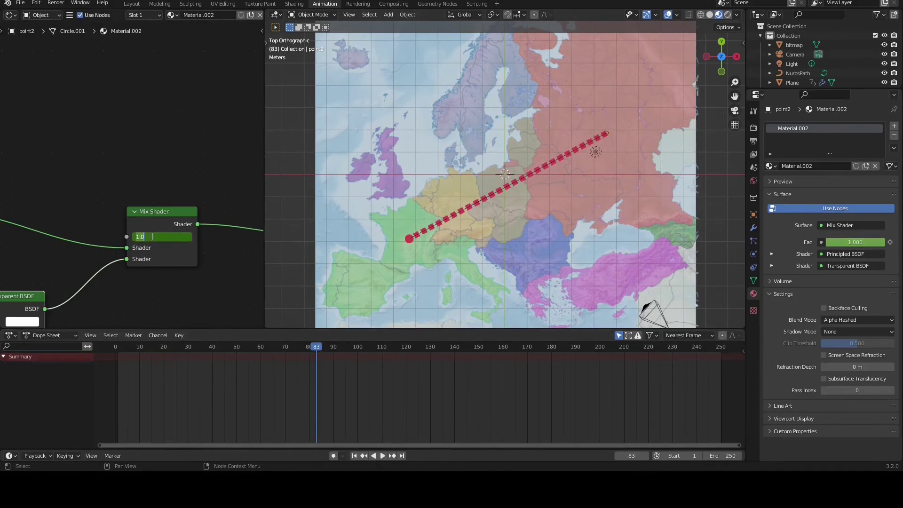
type("0")
key("Return")
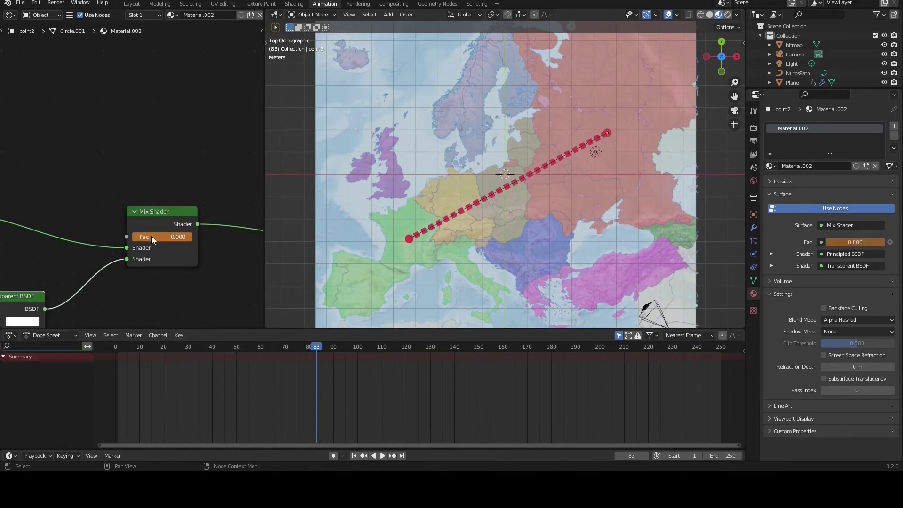
right_click(152, 236)
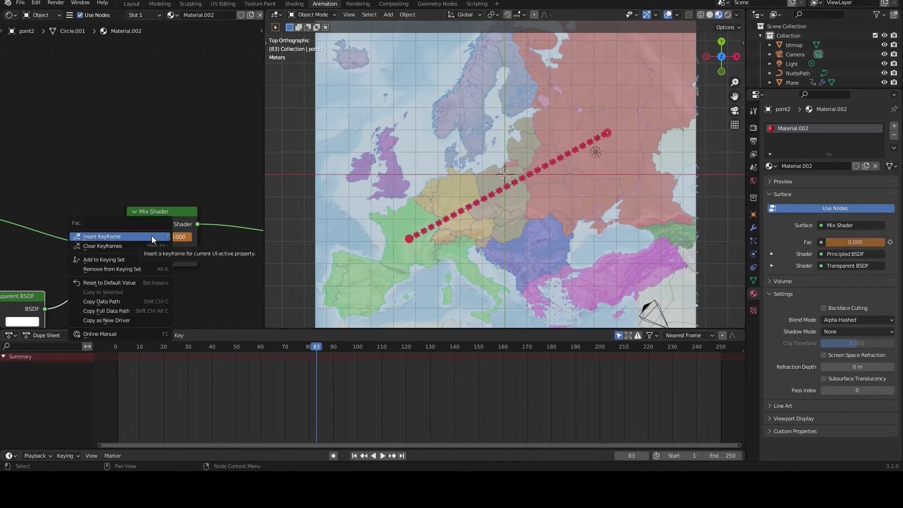
left_click(151, 236)
left_click_drag(317, 346, 358, 354)
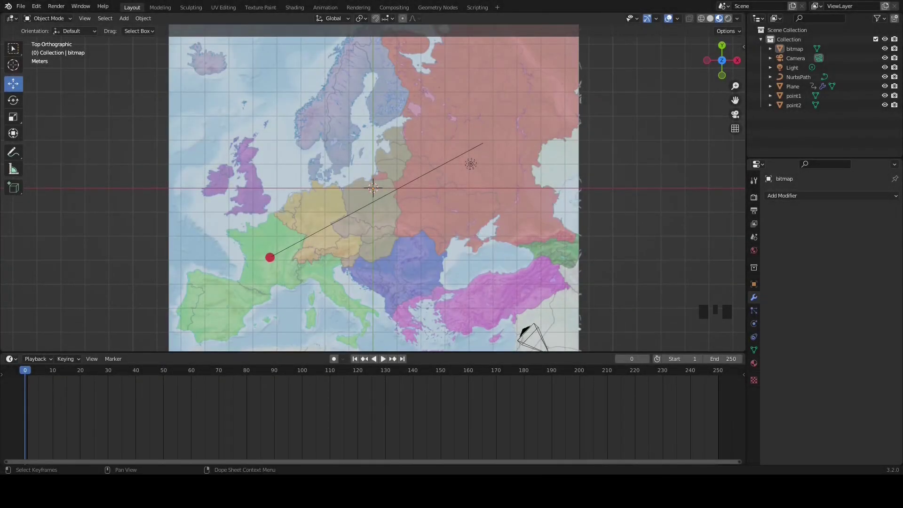
Examine the map and route through the camera at frame 0, then go back to the top view of the whole map
left_click_drag(25, 370, 10, 390)
left_click(95, 286)
key("KP_0")
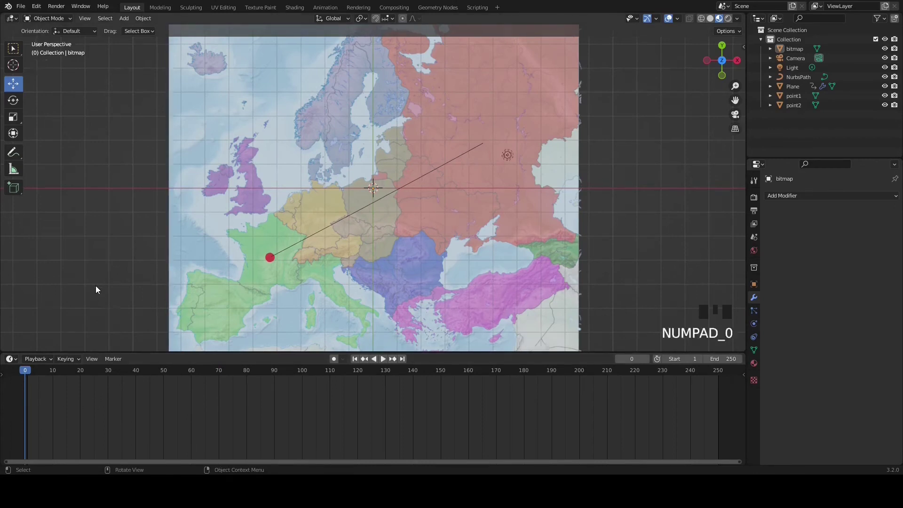
mouse_move(24, 375)
left_mouse_down()
mouse_move(353, 374)
mouse_move(24, 384)
left_mouse_up()
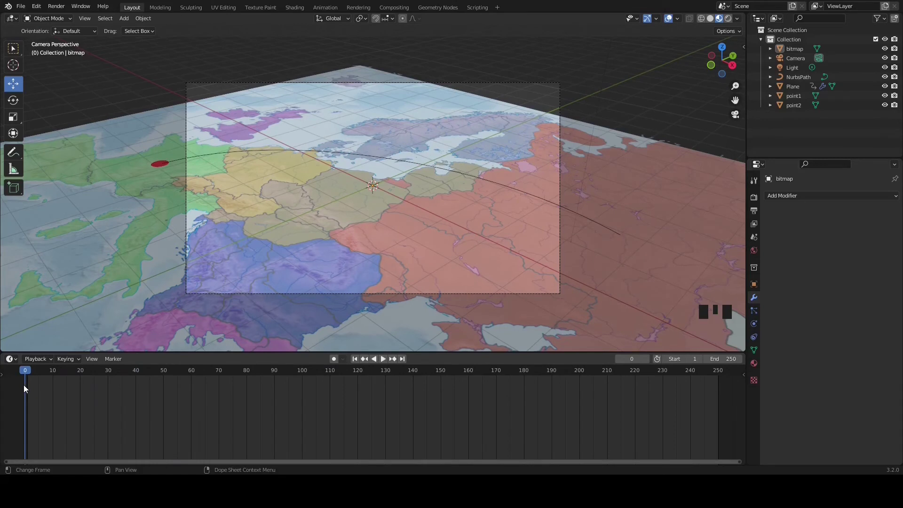
left_click(72, 301)
key("KP_7")
scroll(94, 249, "down", 2)
scroll(100, 233, "up", 1)
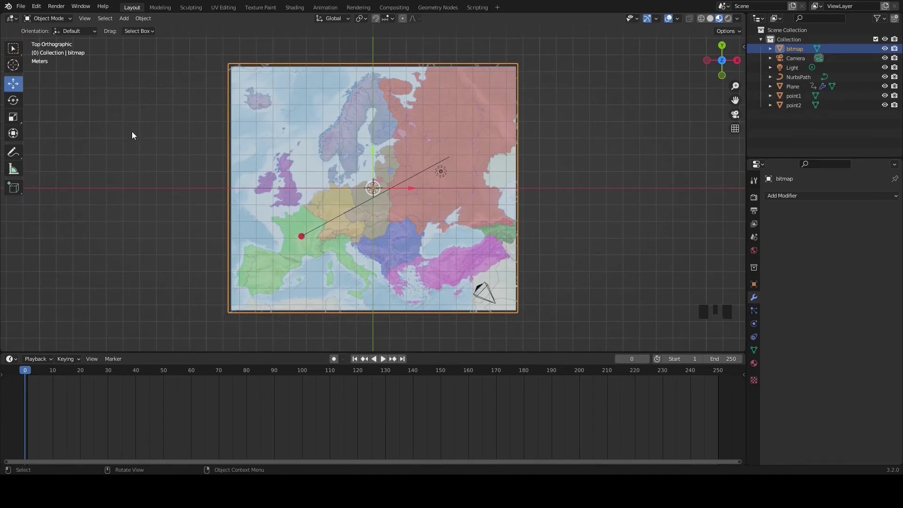
Add a sphere-shaped empty at the world origin
left_click(125, 19)
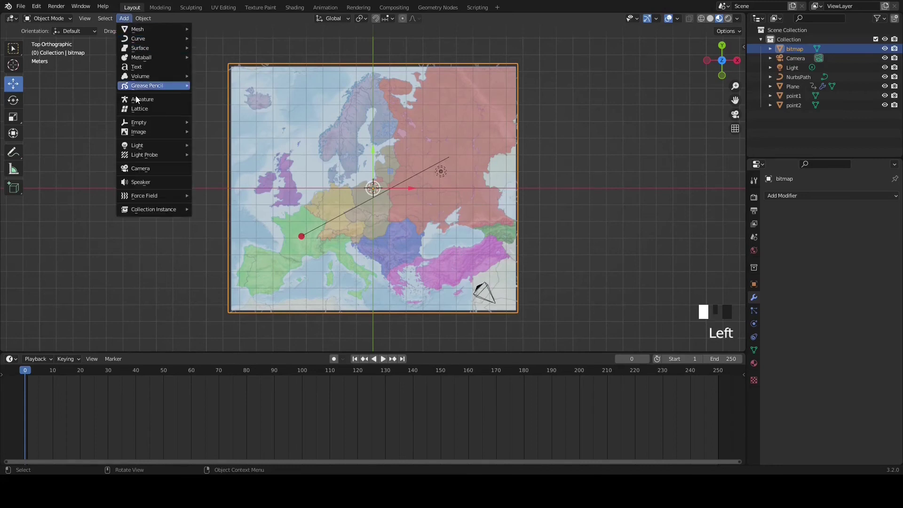
mouse_move(139, 123)
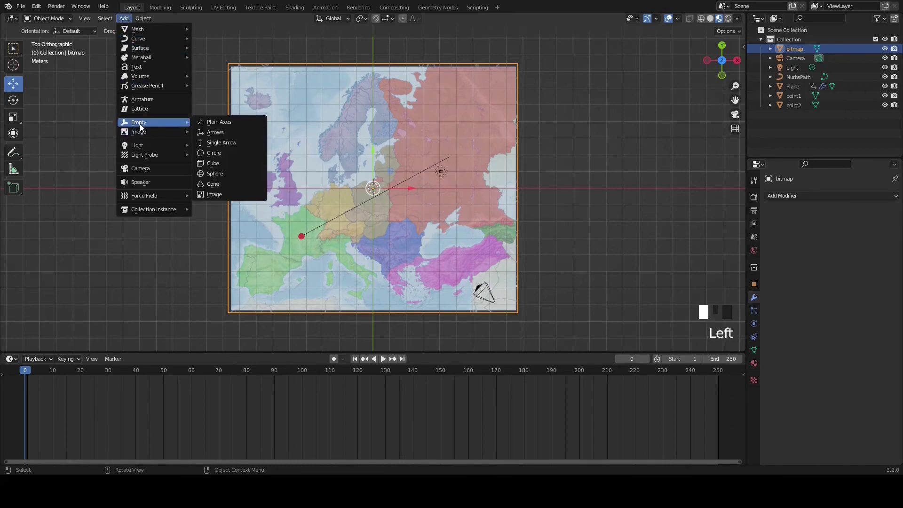
left_click(213, 173)
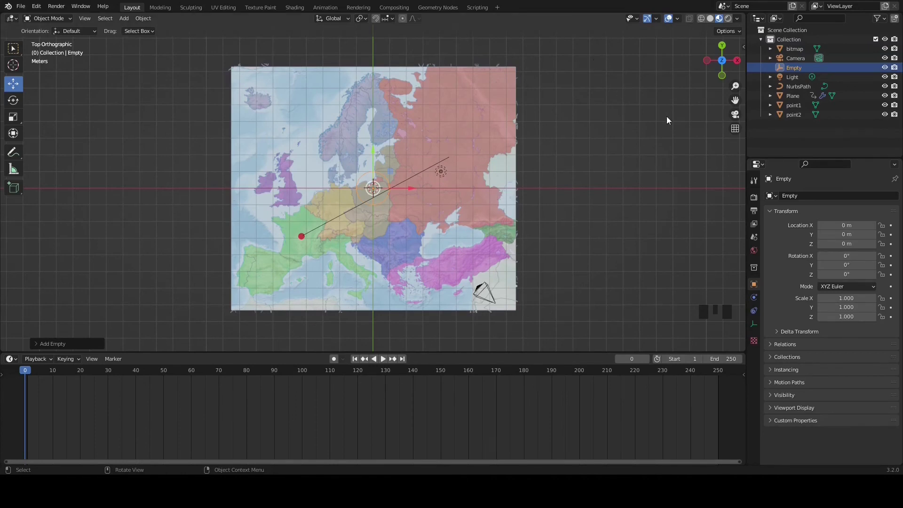
Give the empty a Follow Path constraint targeting NurbsPath, animate the path, and return the timeline to frame 0
left_click(754, 311)
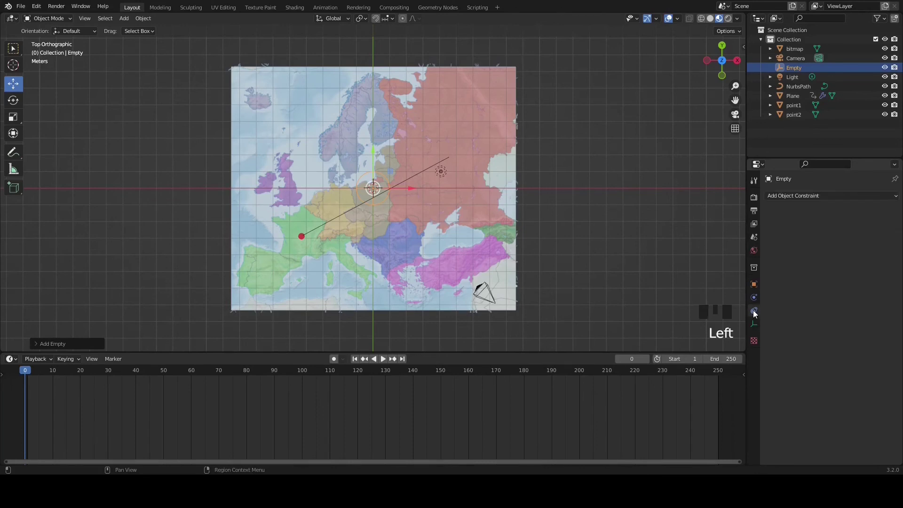
left_click(897, 197)
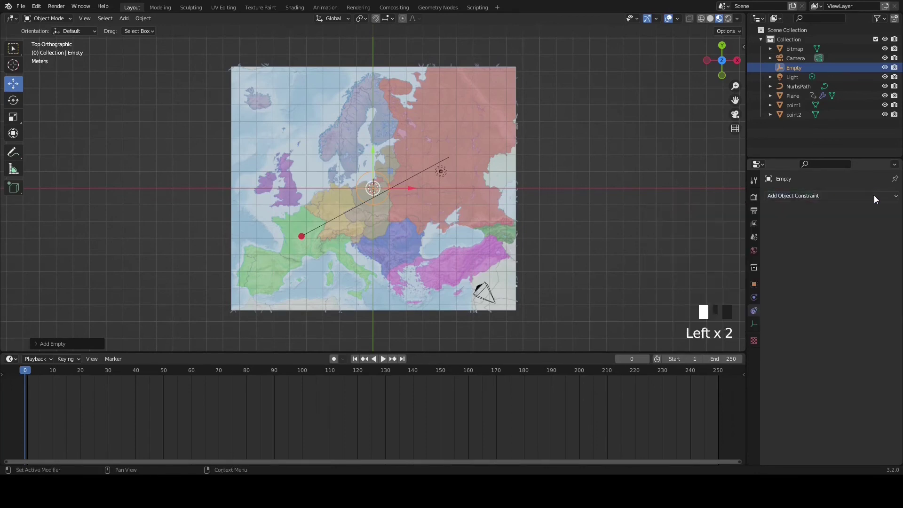
left_click(897, 197)
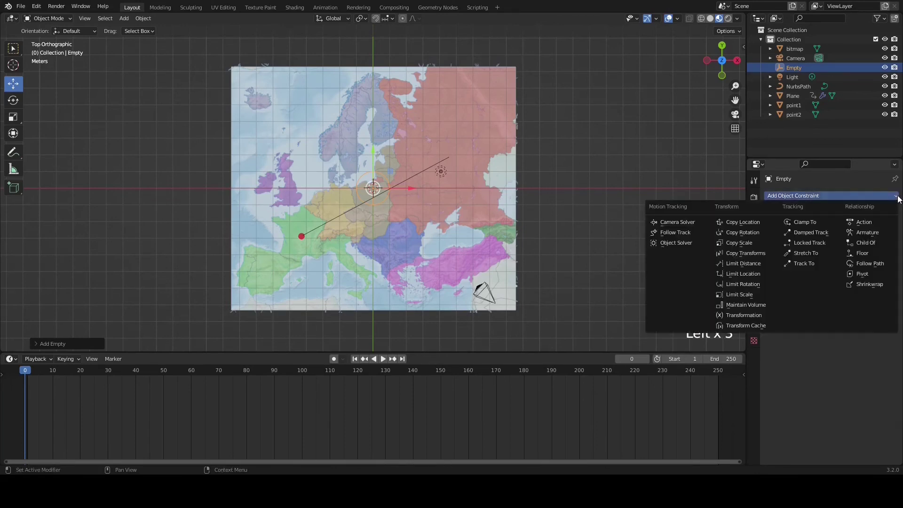
left_click(869, 262)
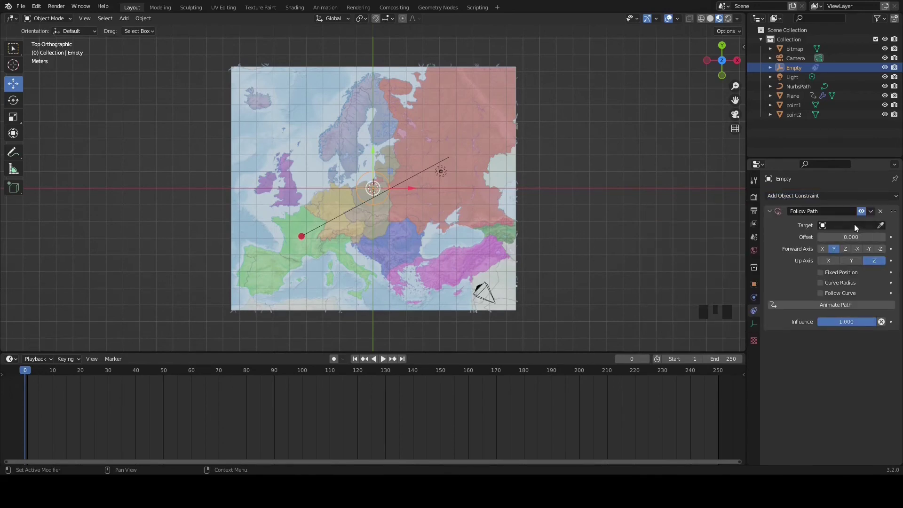
left_click(823, 227)
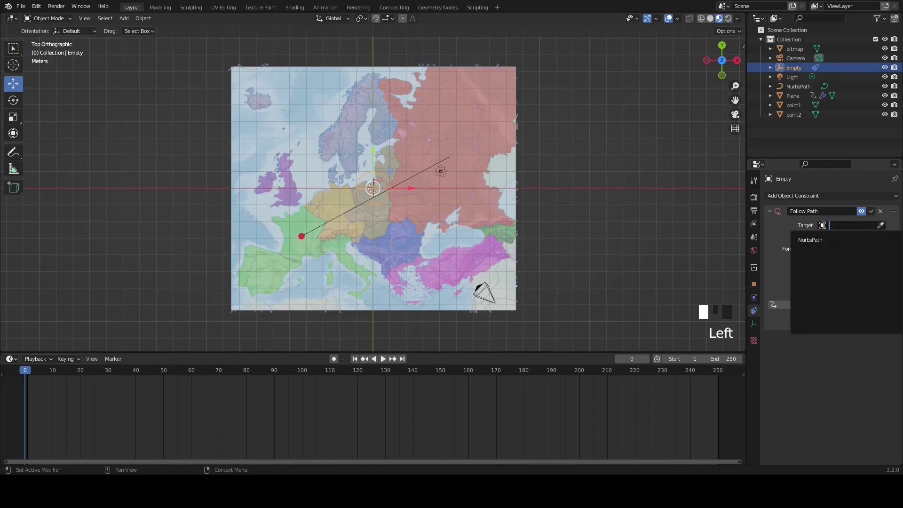
left_click(812, 238)
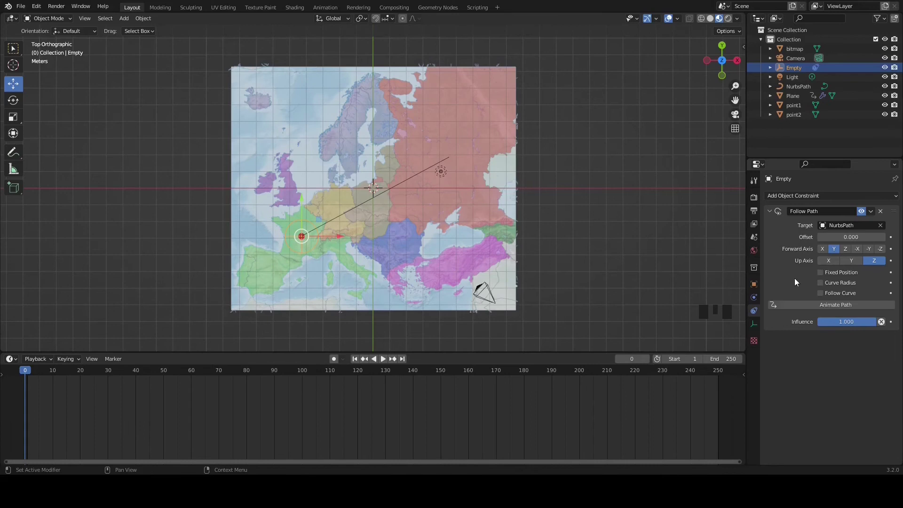
left_click(799, 305)
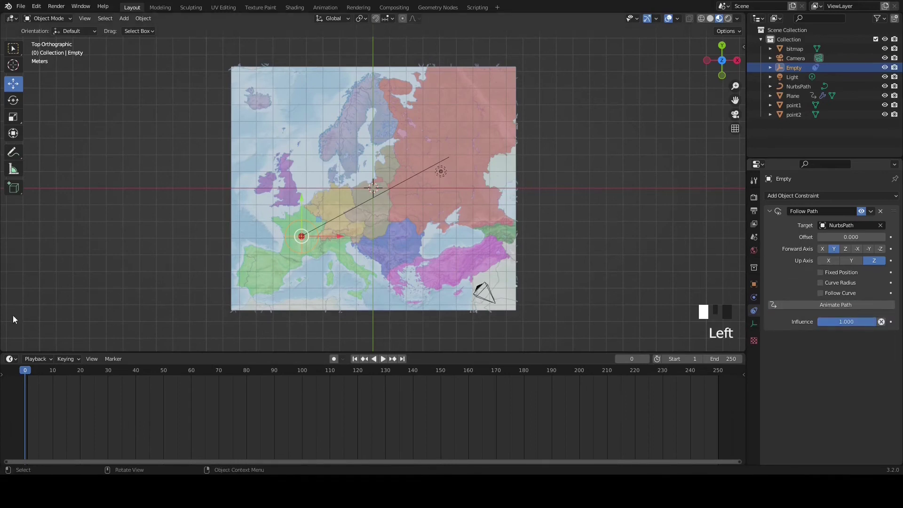
mouse_move(27, 371)
left_mouse_down()
mouse_move(252, 372)
mouse_move(559, 340)
mouse_move(300, 369)
mouse_move(24, 380)
mouse_move(362, 370)
mouse_move(370, 365)
mouse_move(21, 374)
left_mouse_up()
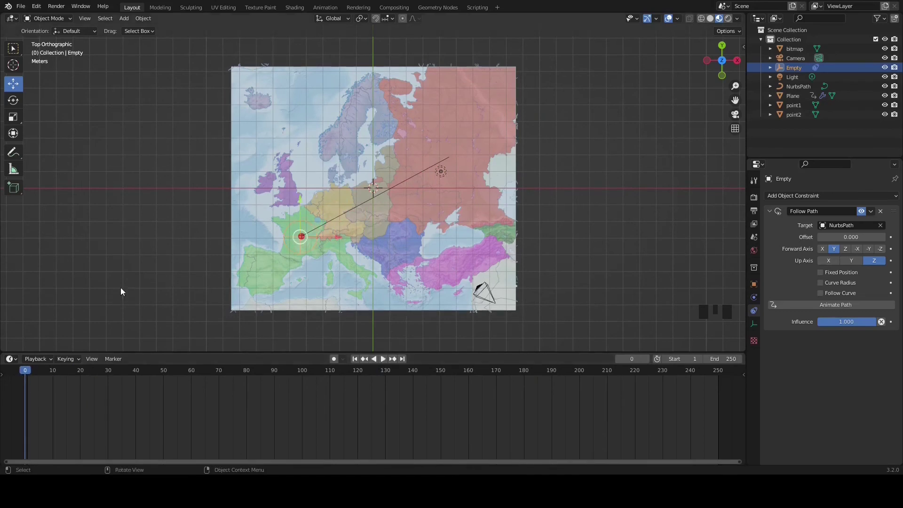
Enable Clamp in the path animation settings of NurbsPath with the timeline at frame 0
left_click(785, 86)
left_click(770, 86)
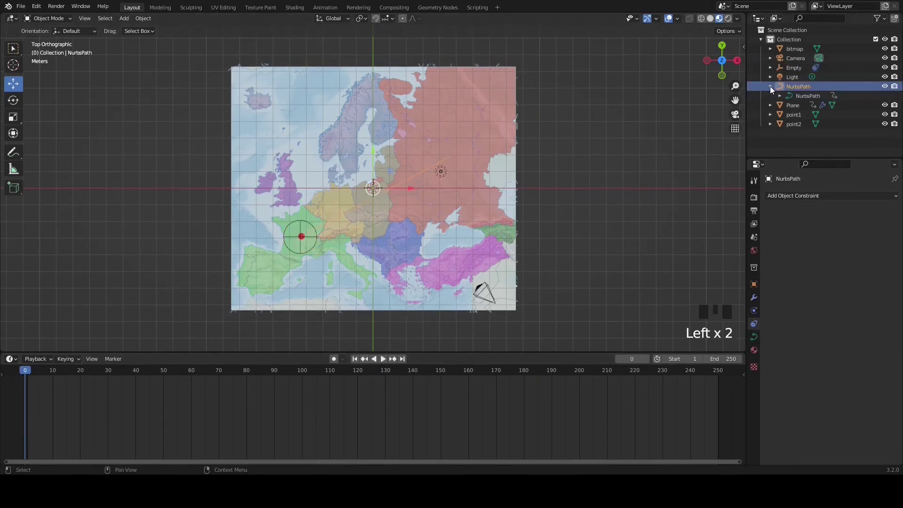
left_click(754, 336)
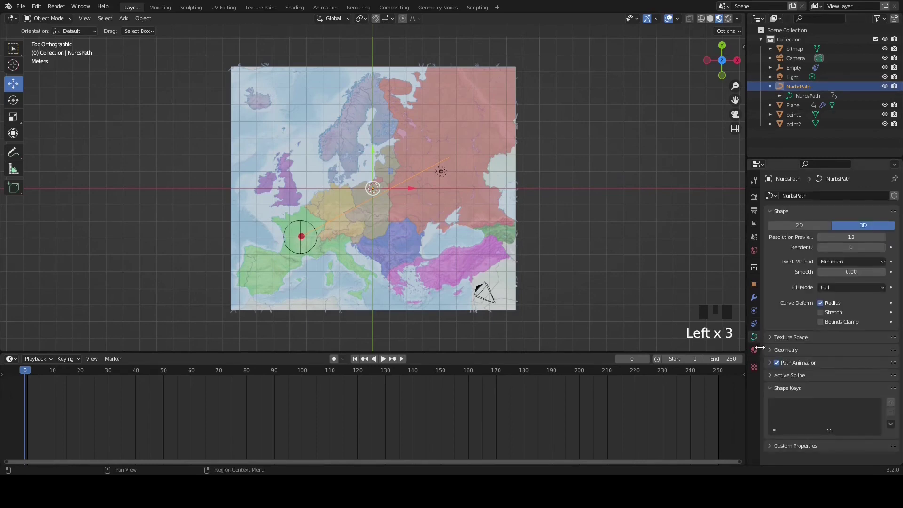
left_click(771, 362)
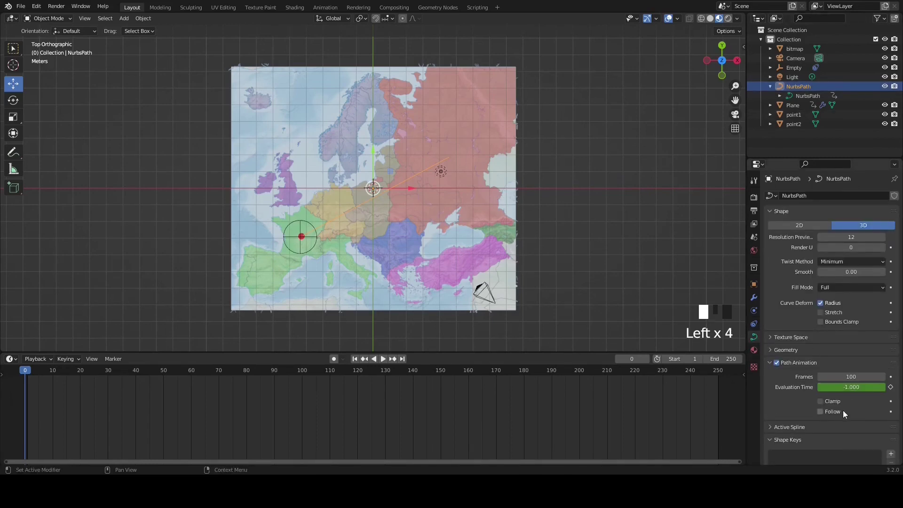
left_click(820, 400)
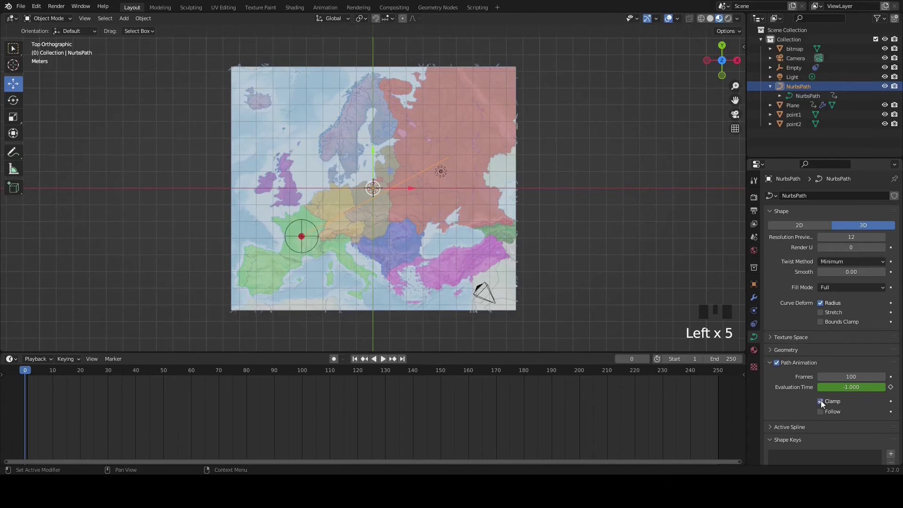
mouse_move(26, 370)
left_mouse_down()
mouse_move(494, 371)
mouse_move(24, 382)
left_mouse_up()
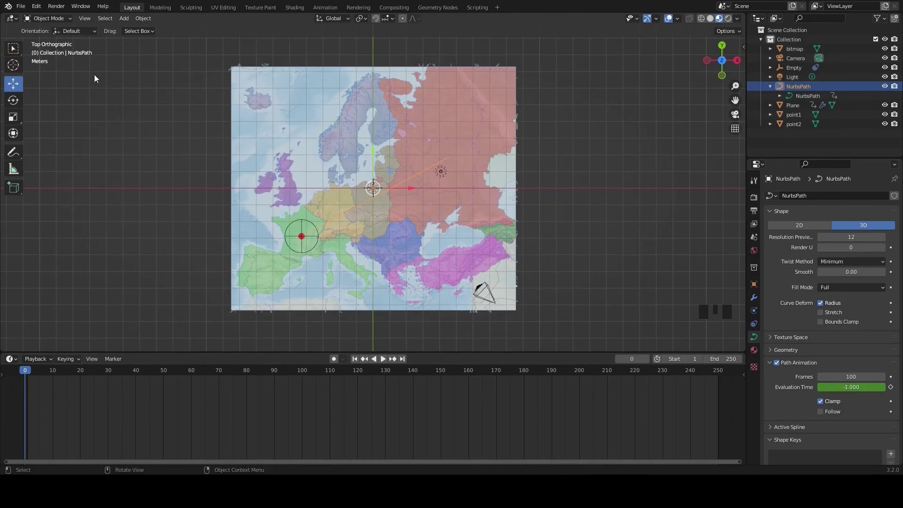
Add a second path curve at the world origin
left_click(123, 18)
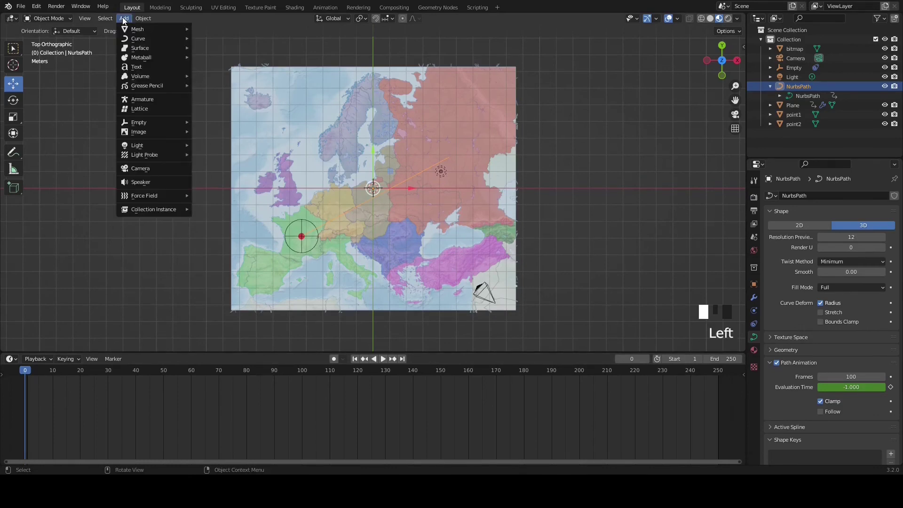
mouse_move(132, 37)
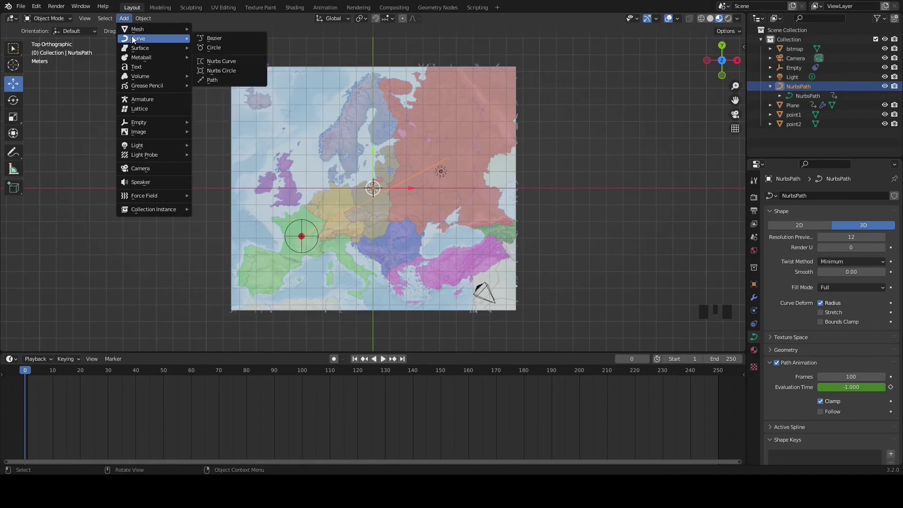
left_click(207, 81)
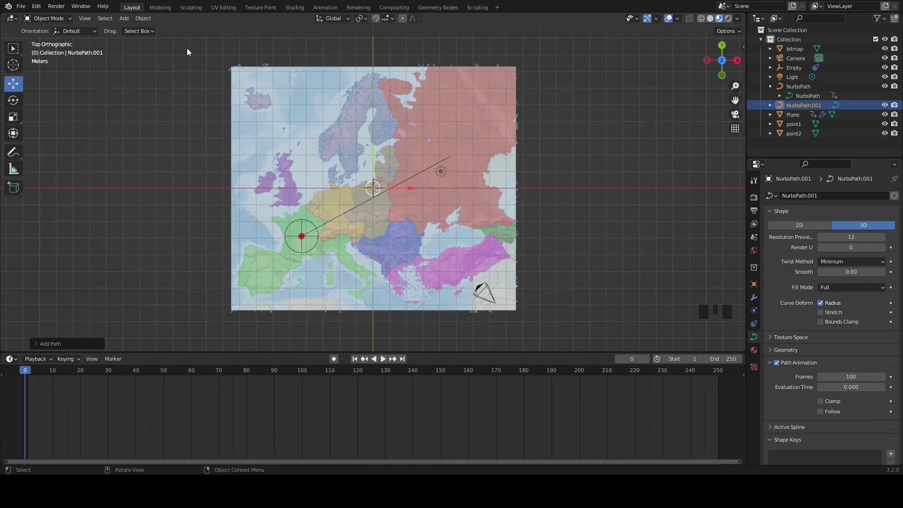
scroll(190, 61, "up", 2)
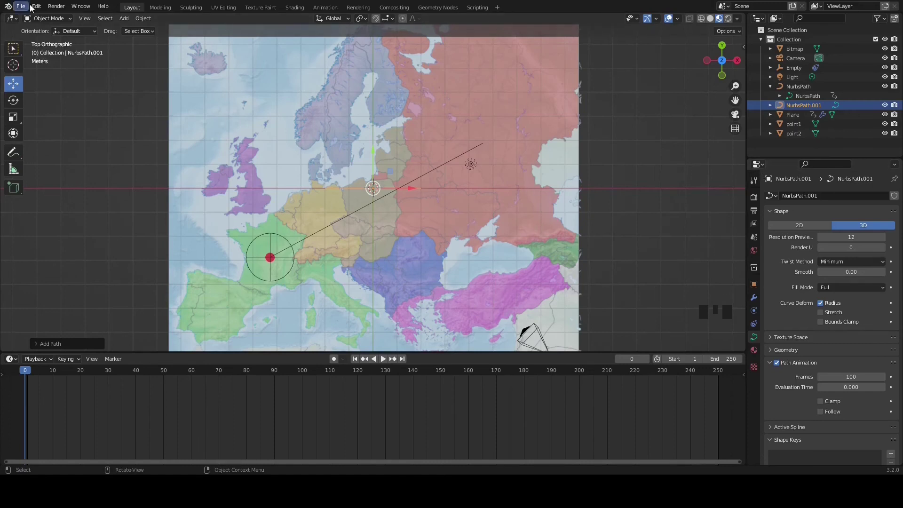
In Edit Mode, scale up all control points of the new path until it is slightly longer than the existing route
left_click(66, 17)
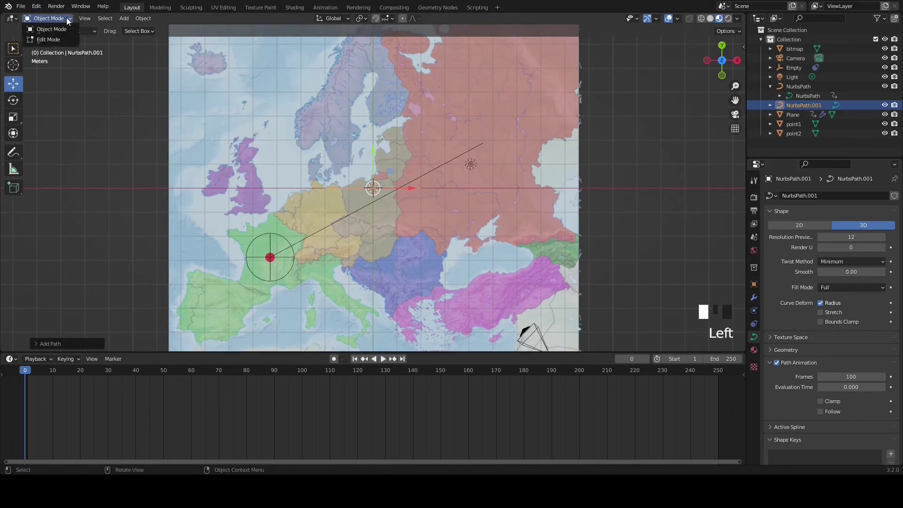
left_click(42, 43)
left_click(325, 188)
key("a")
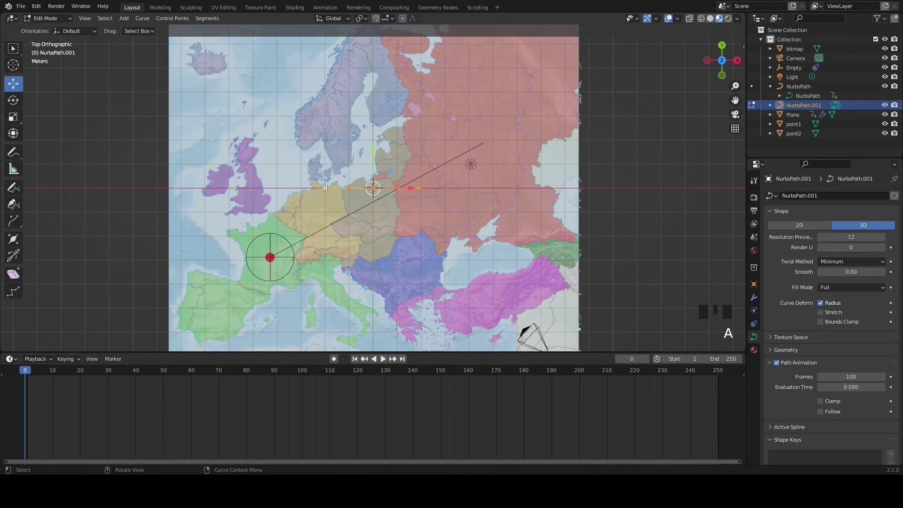
key("s")
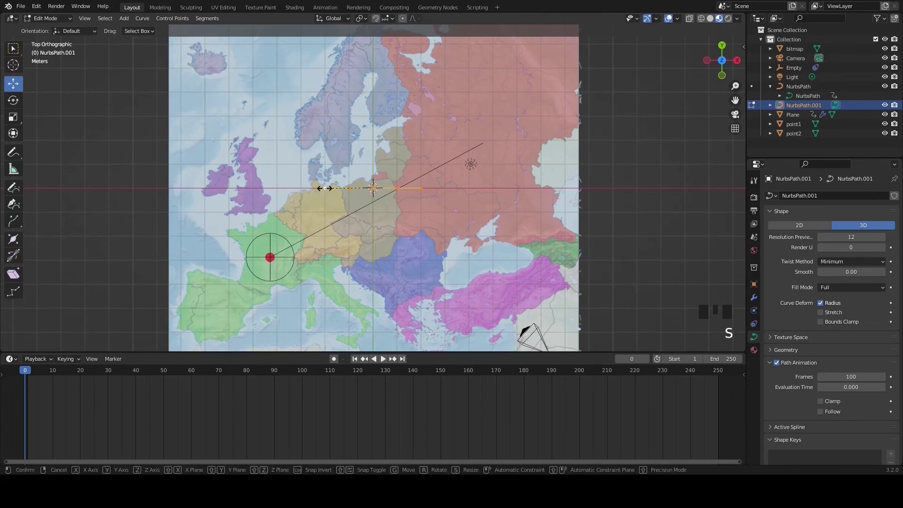
left_click(238, 188)
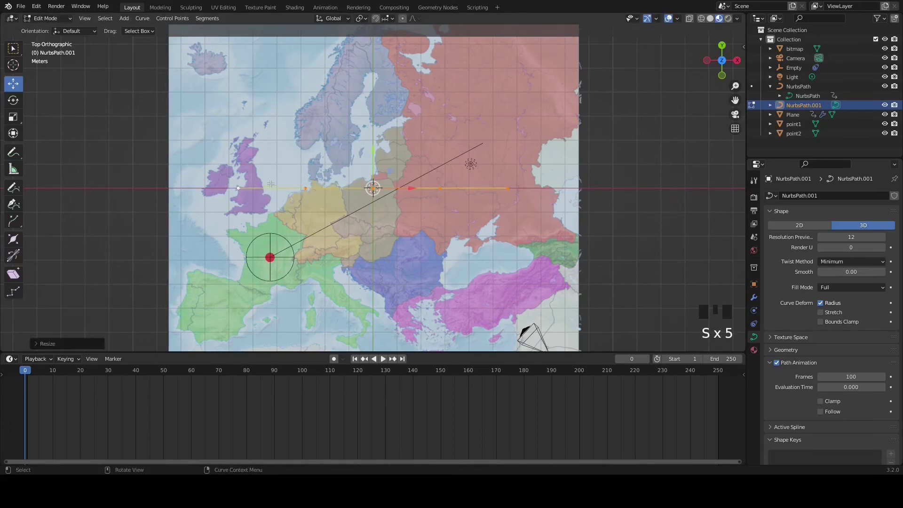
Rotate the new path's points about 27.5 degrees so it runs parallel to the existing route
left_click(16, 104)
left_click_drag(338, 191, 340, 209)
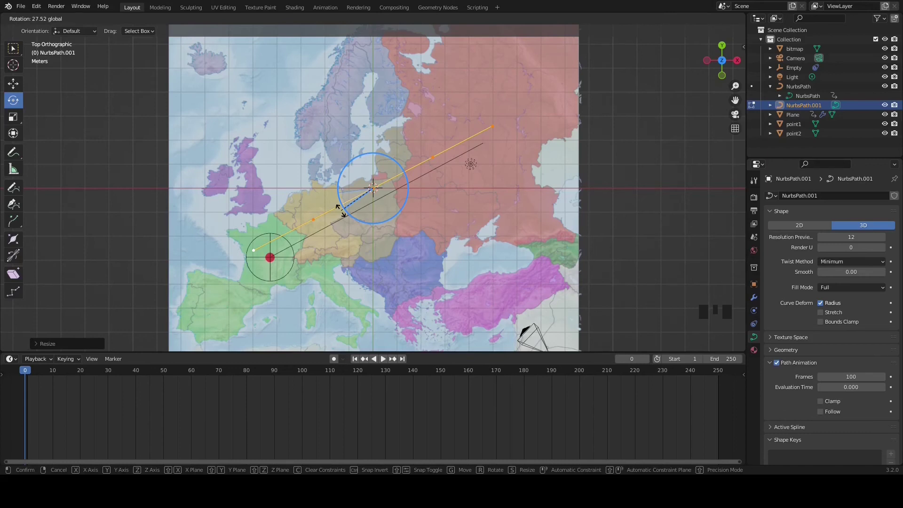
left_click_drag(340, 209, 341, 210)
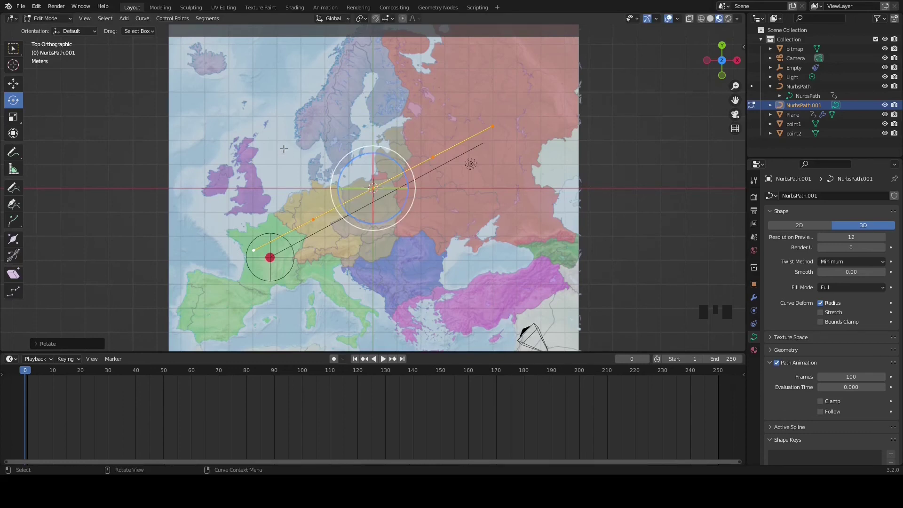
Move the new path south and slightly east of the existing route and raise it above the map
left_click(14, 84)
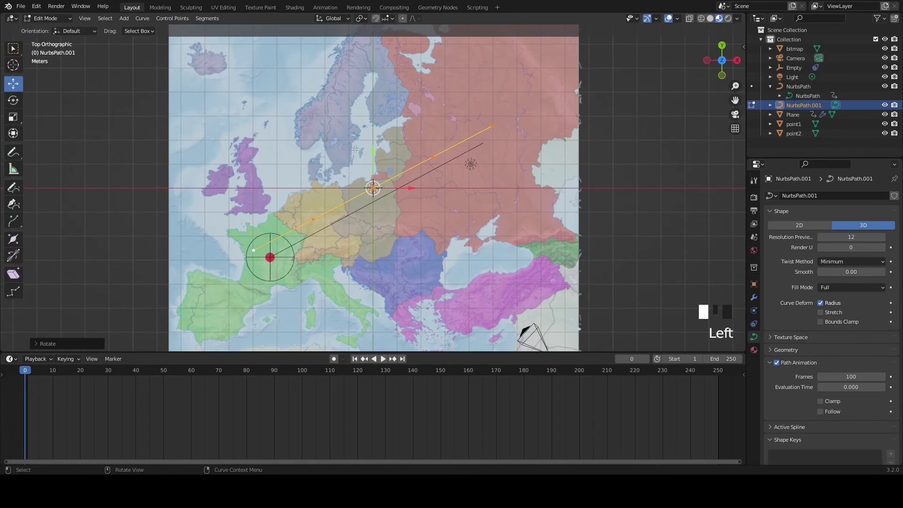
left_click_drag(372, 148, 379, 210)
left_click_drag(413, 250, 434, 252)
middle_click_drag(73, 155, 80, 89)
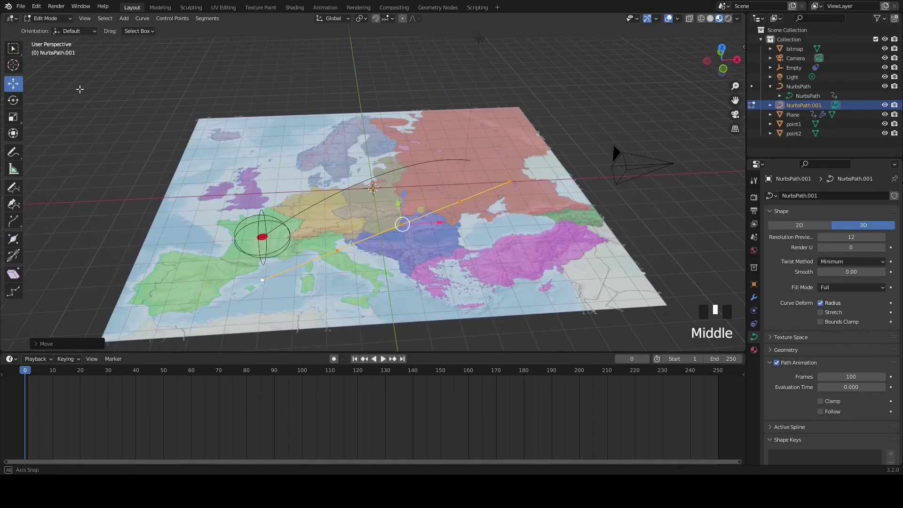
middle_click_drag(86, 133, 88, 120)
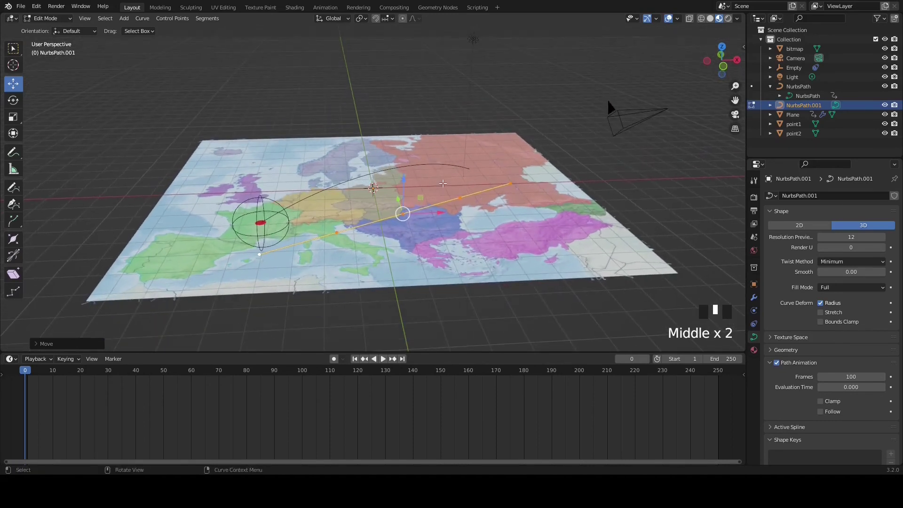
left_click_drag(403, 179, 407, 121)
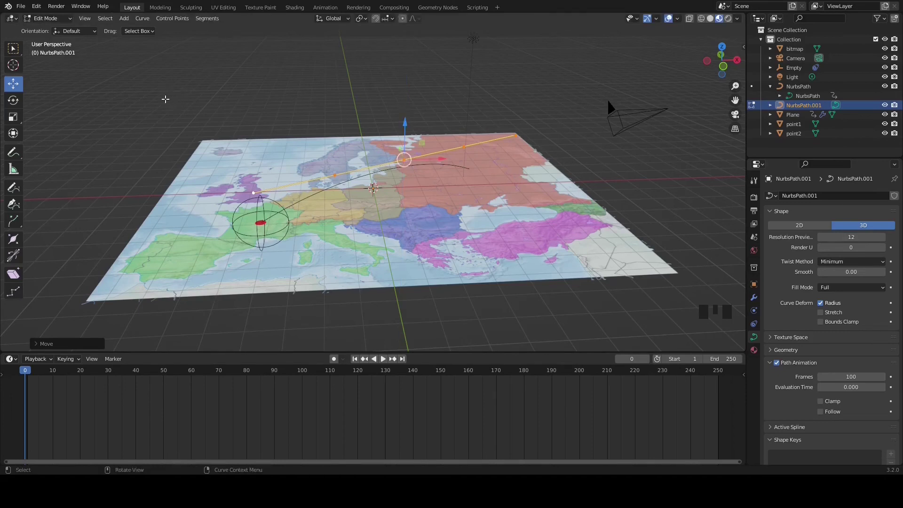
left_click(166, 98)
key("KP_7")
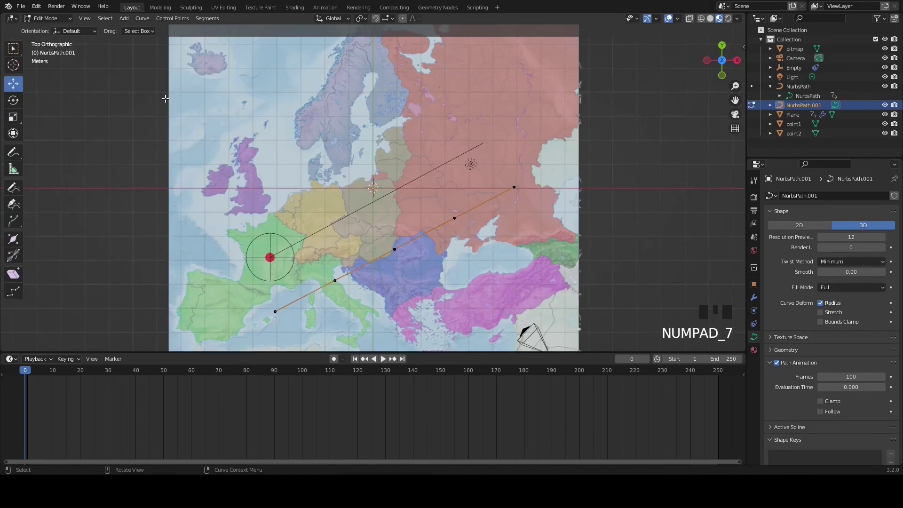
scroll(629, 139, "down", 2)
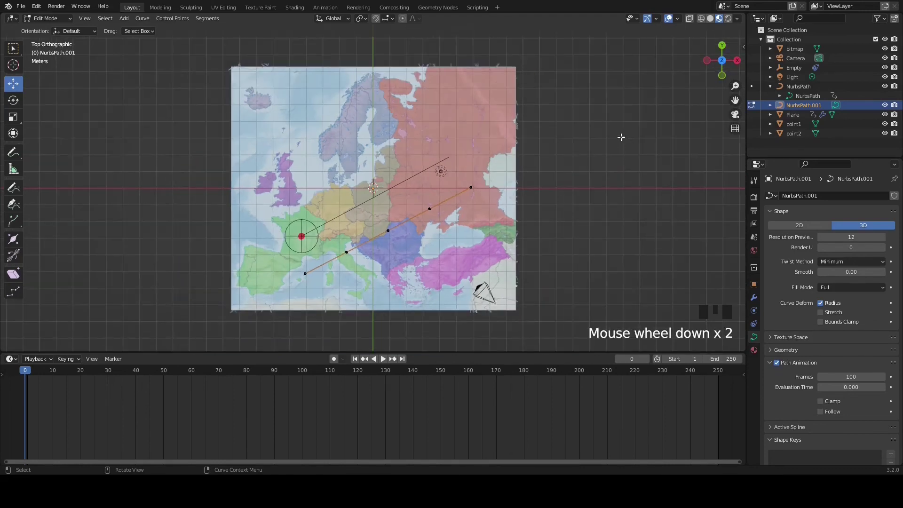
Return to Object Mode with the camera selected and clear its location, rotation and scale
left_click(771, 87)
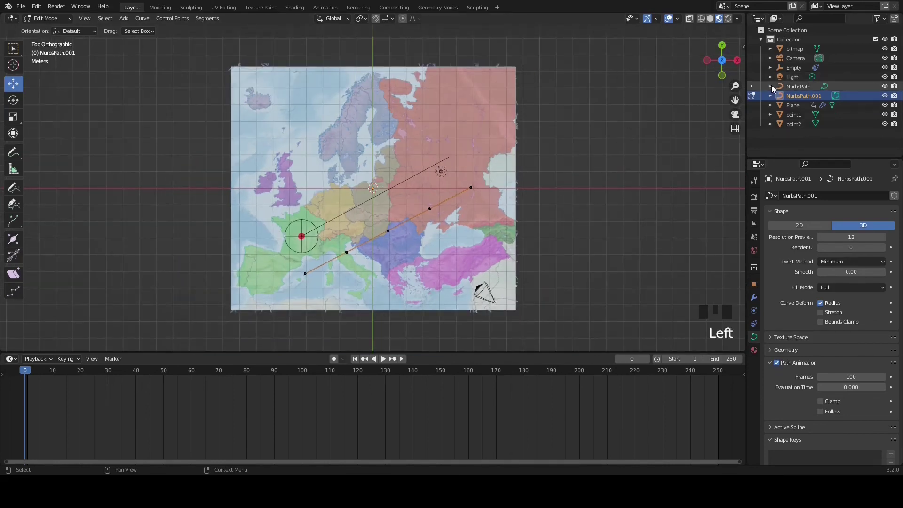
left_click(786, 56)
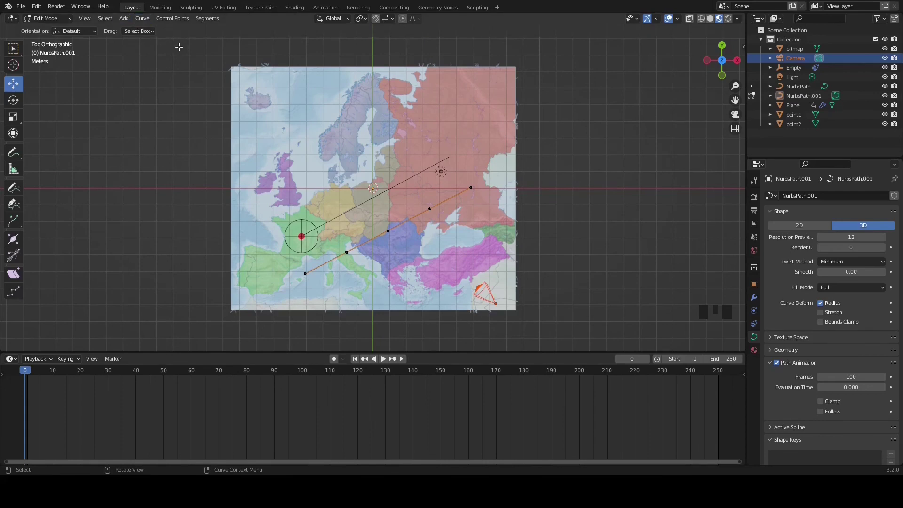
left_click(64, 18)
left_click(55, 28)
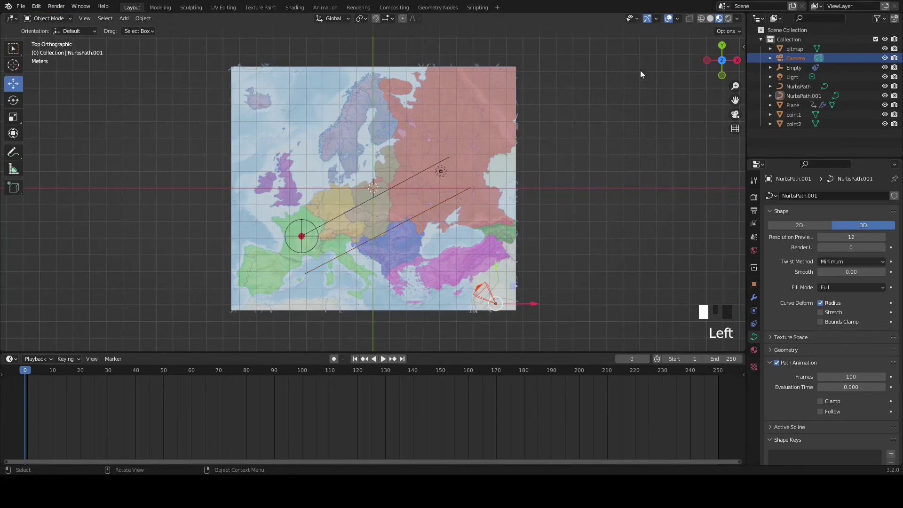
left_click(143, 18)
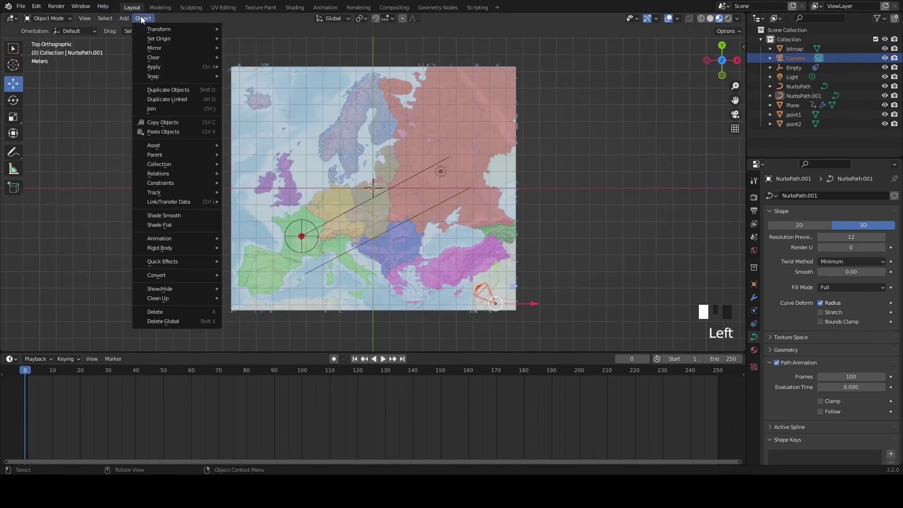
mouse_move(159, 59)
left_click(243, 56)
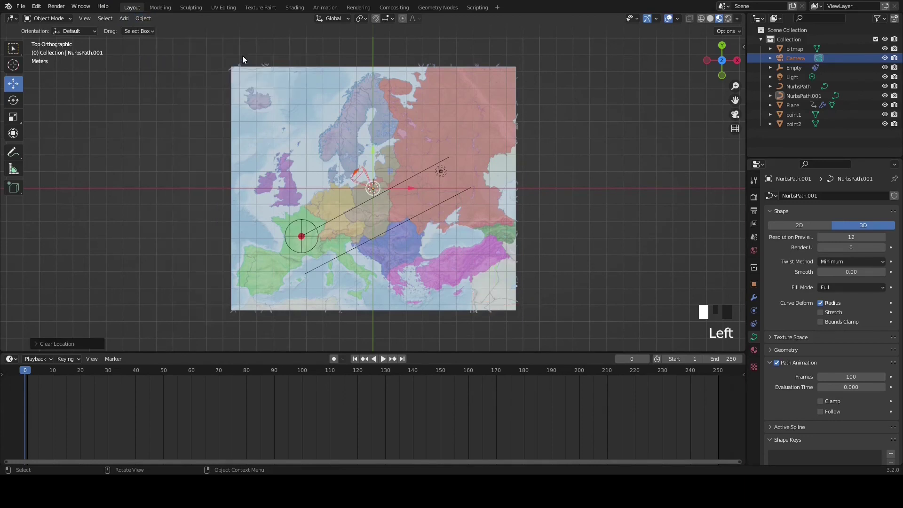
left_click(143, 18)
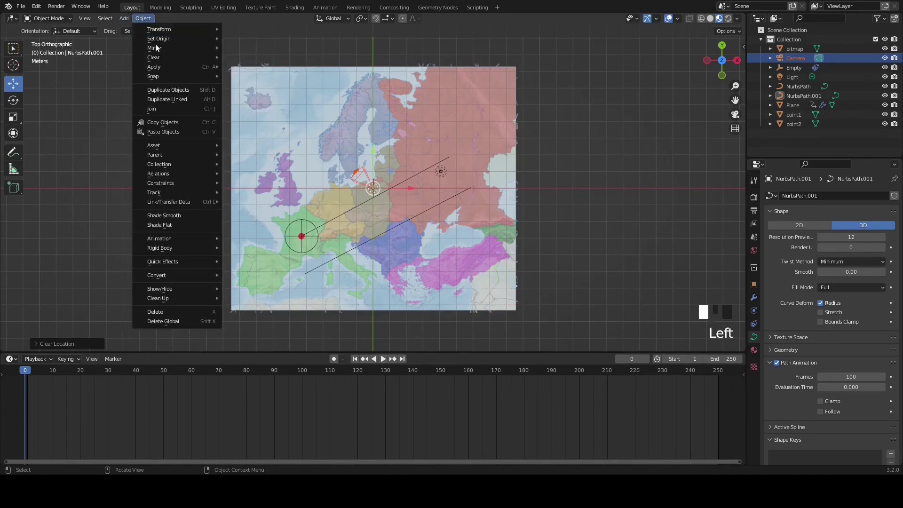
mouse_move(159, 58)
left_click(245, 66)
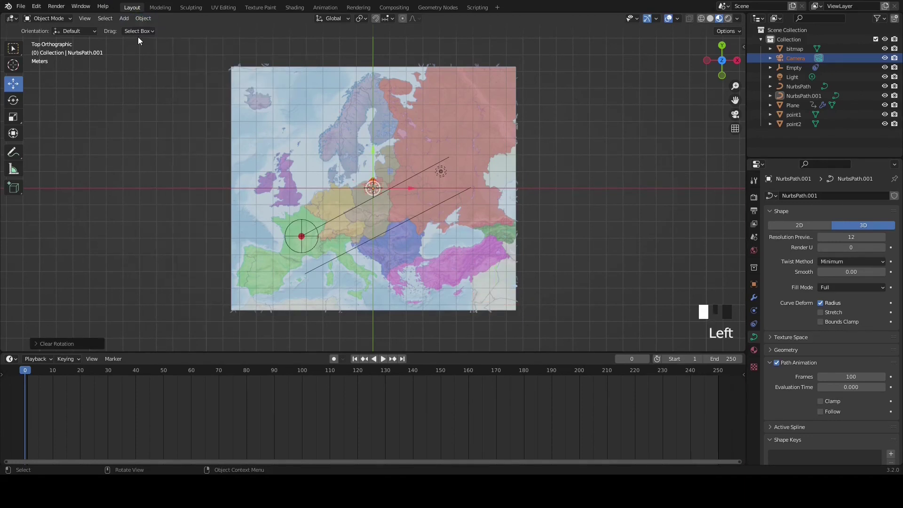
left_click(140, 18)
mouse_move(170, 57)
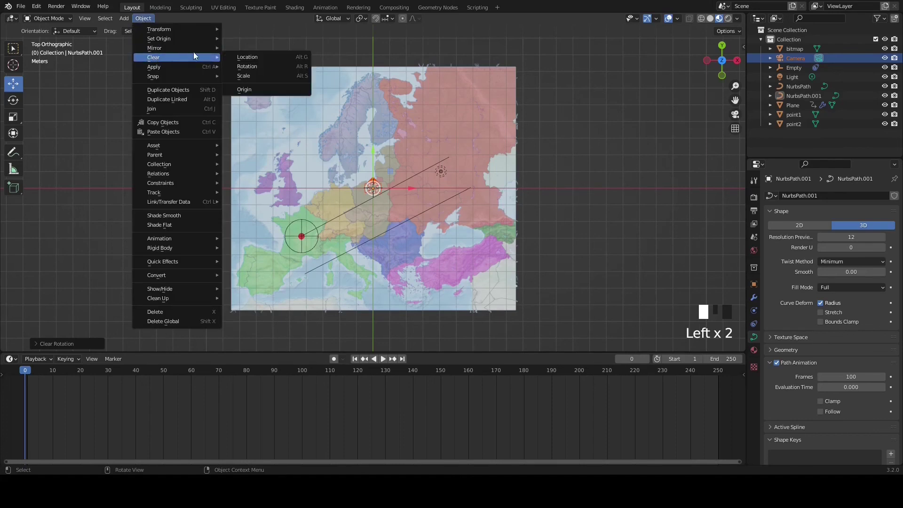
left_click(241, 75)
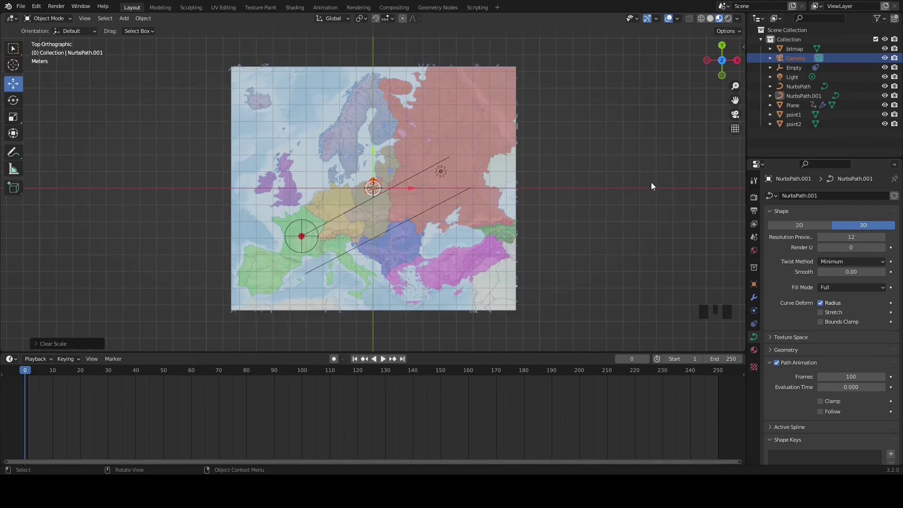
Try to add a Follow Path constraint with NurbsPath.001 as its target while that path is still the active object
left_click(754, 323)
left_click(897, 197)
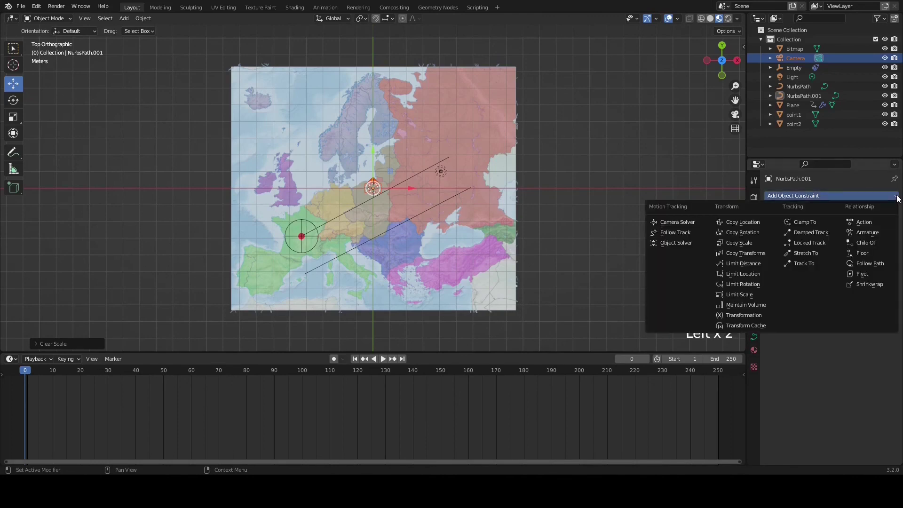
left_click(859, 263)
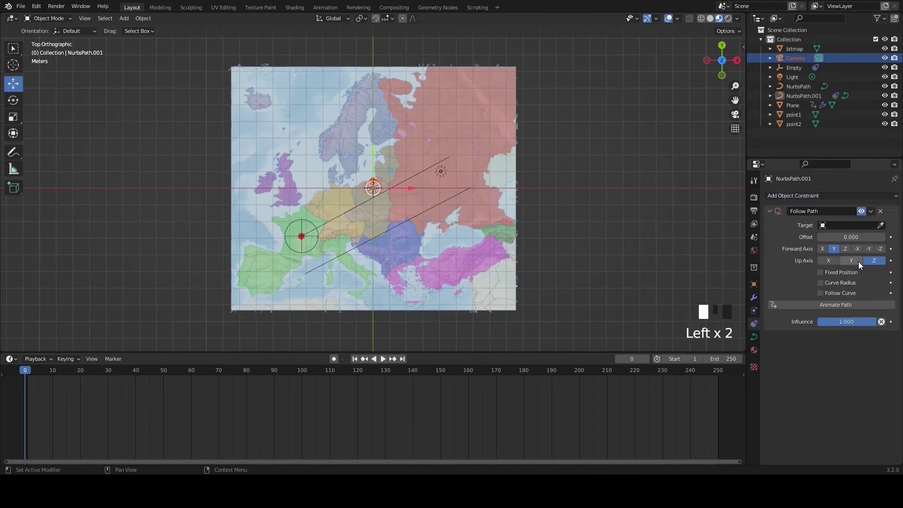
left_click(824, 225)
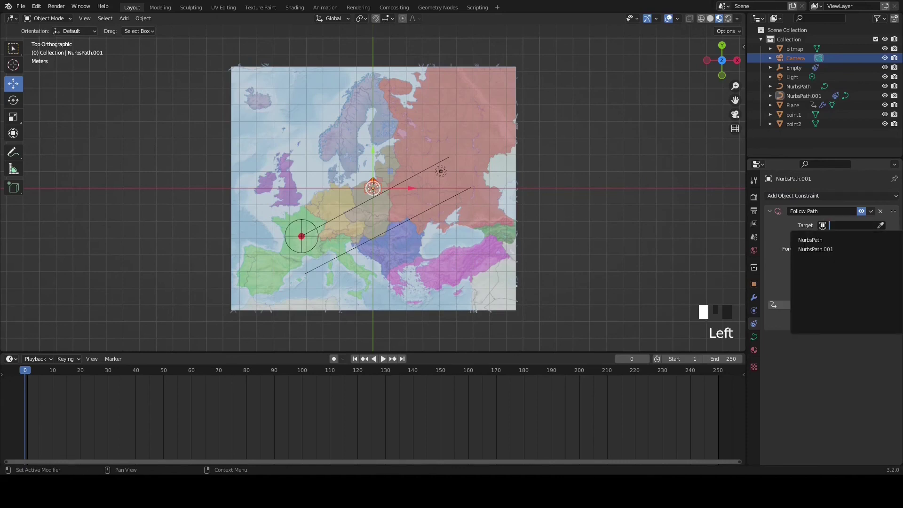
left_click(807, 250)
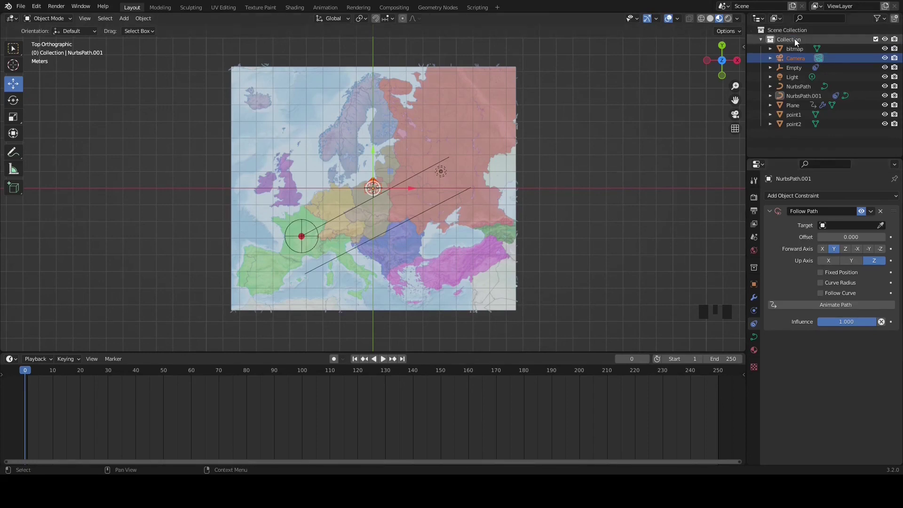
Make the camera the active object and give it a Follow Path constraint targeting NurbsPath.001
left_click(794, 58)
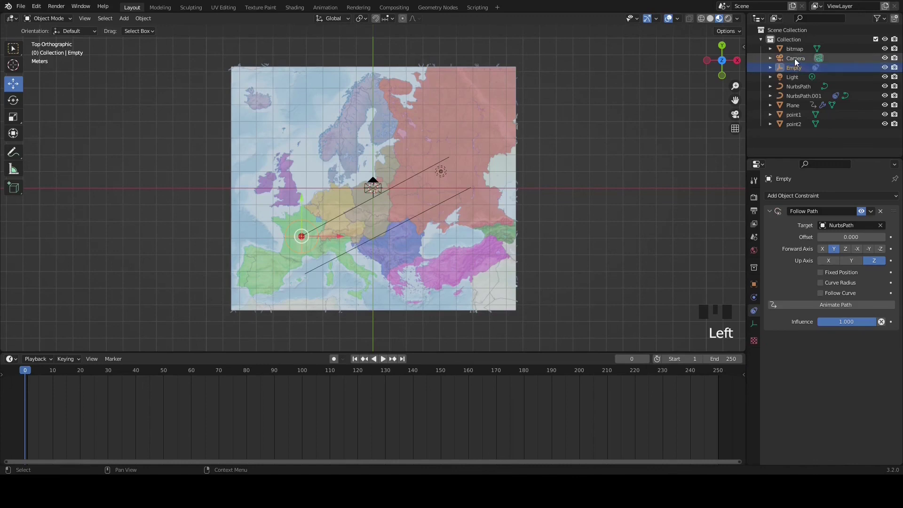
left_click(826, 195)
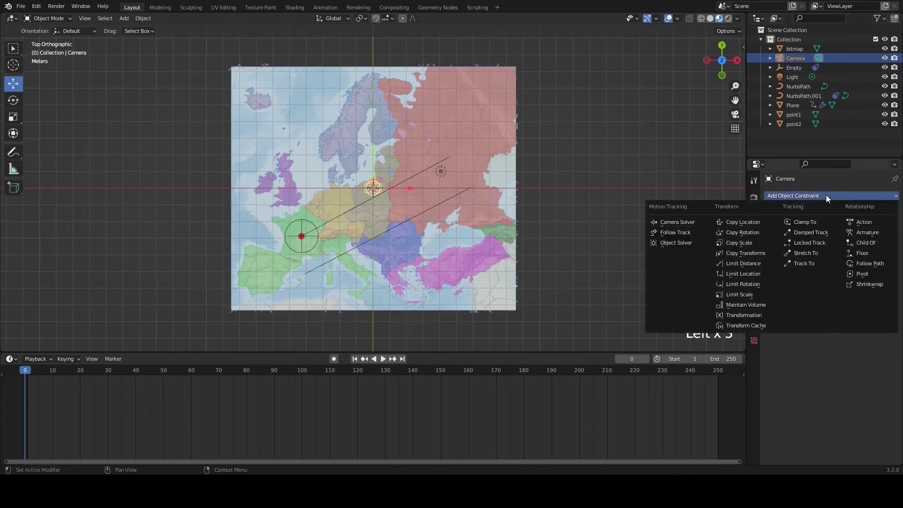
left_click(869, 265)
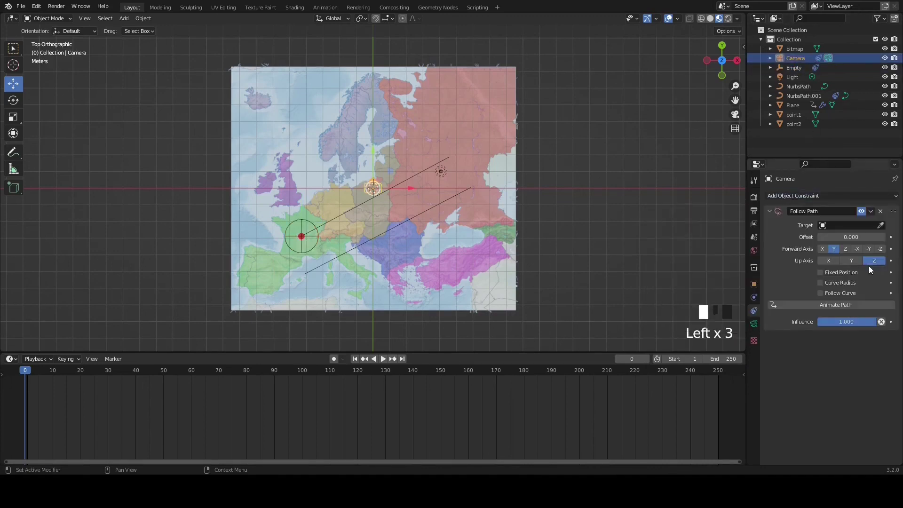
left_click(829, 225)
left_click(818, 248)
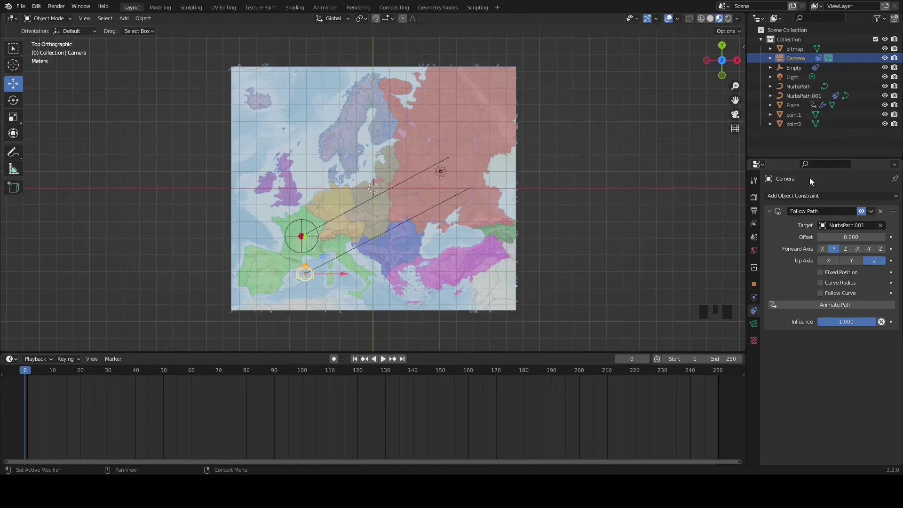
Add a Track To constraint to the camera with the Empty as its target
left_click(896, 196)
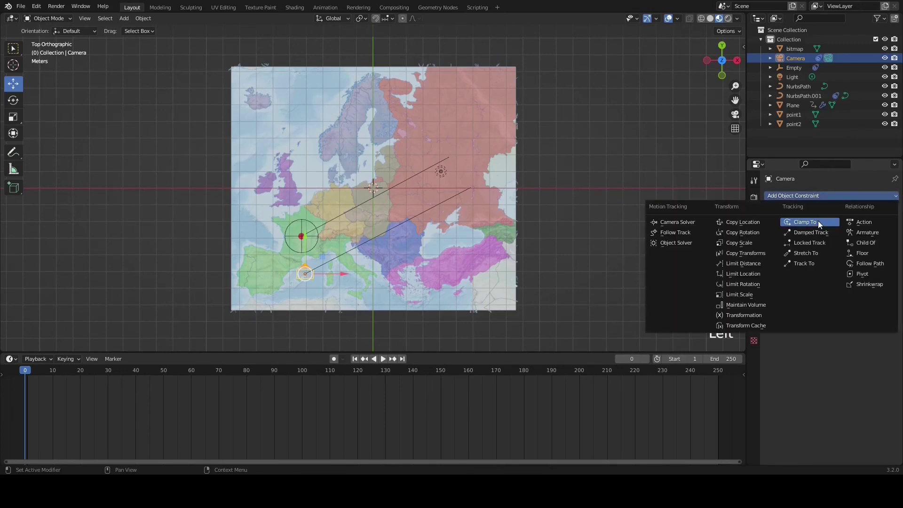
left_click(813, 263)
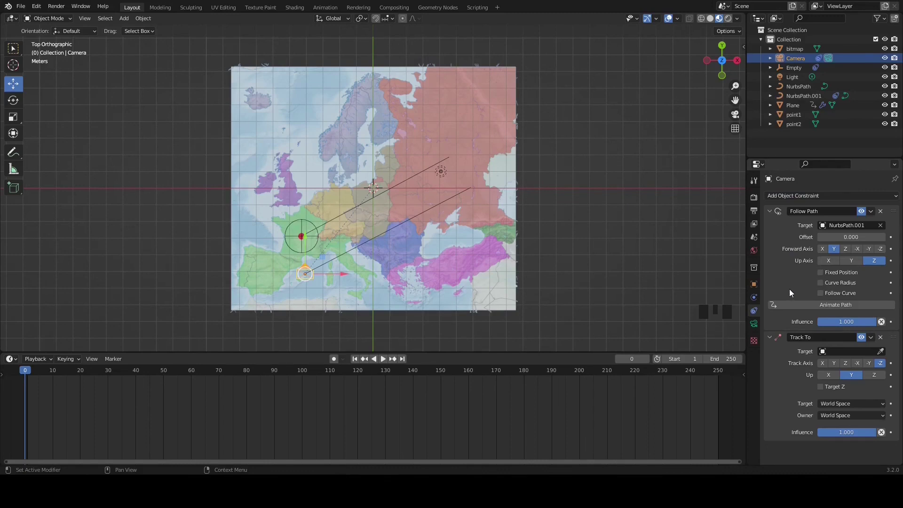
left_click(830, 351)
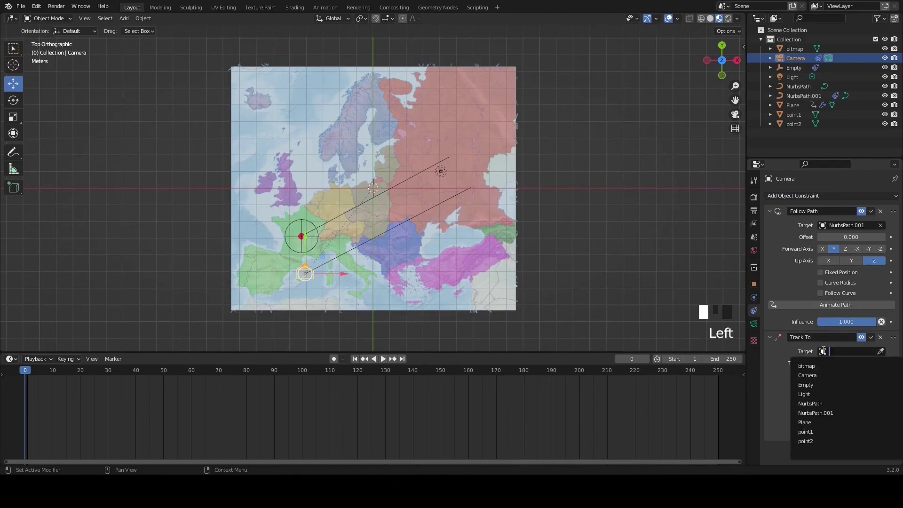
left_click(809, 384)
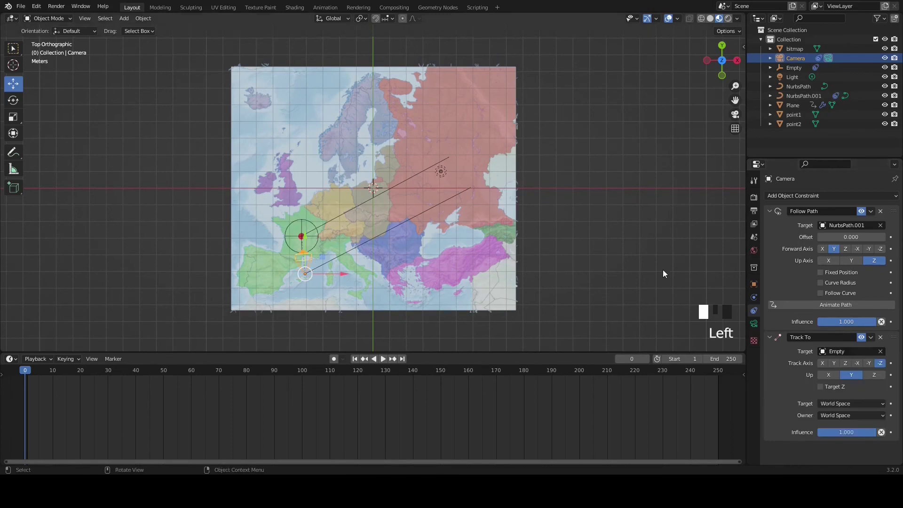
Scrub the animation to frame 7 to check the camera's motion, and inspect the path animation settings of NurbsPath.001
middle_click_drag(625, 266, 625, 201)
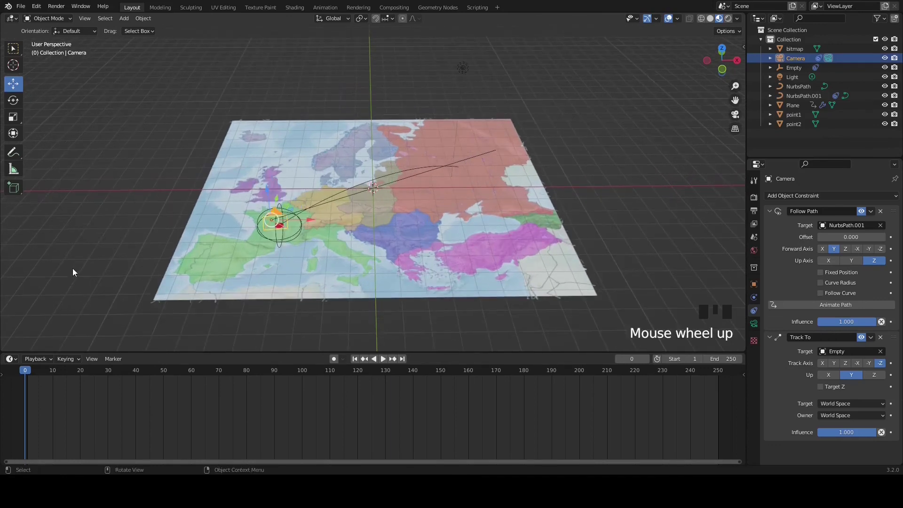
left_click_drag(24, 380, 44, 376)
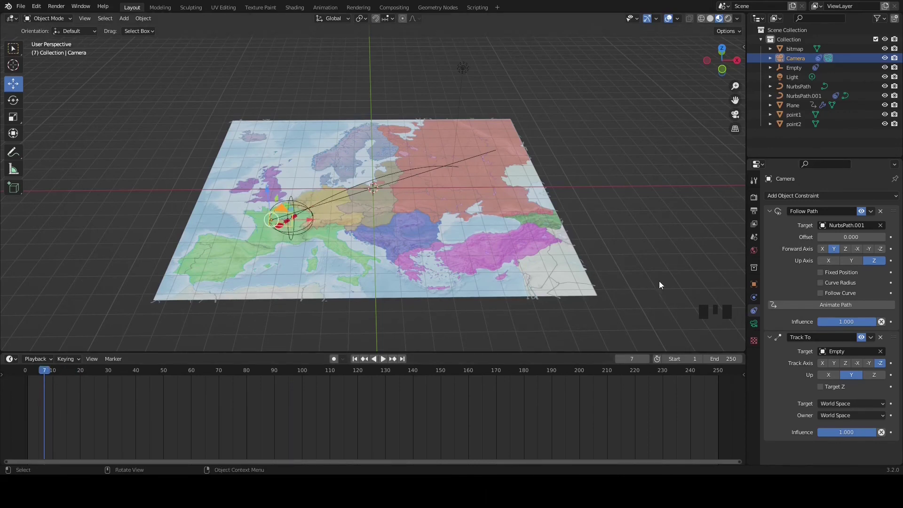
left_click(790, 96)
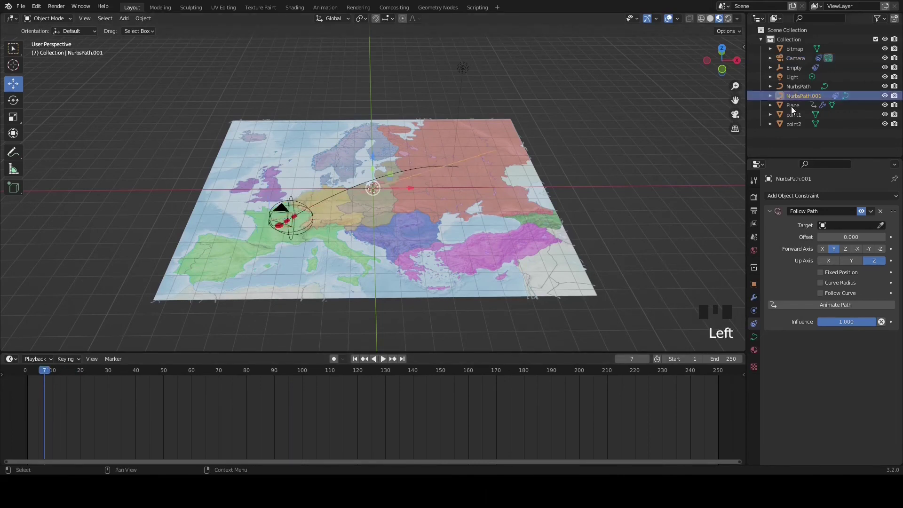
left_click(755, 334)
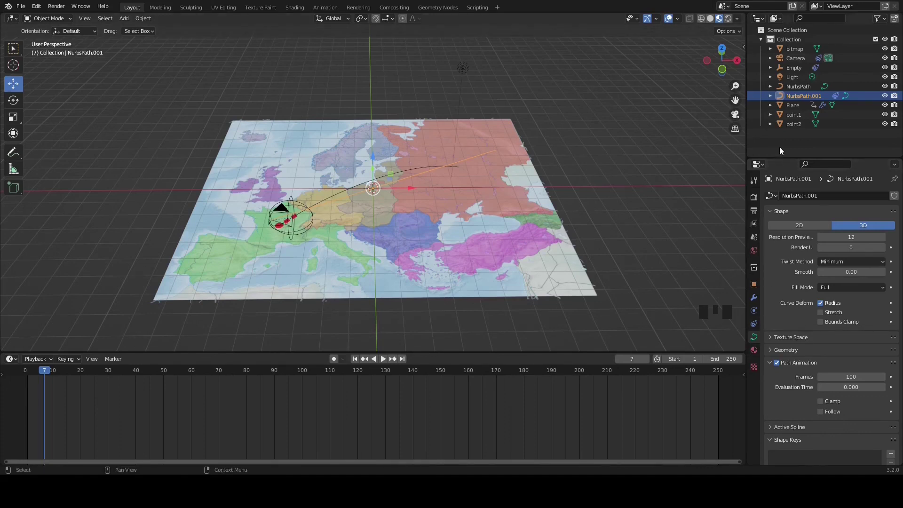
Reselect the camera and run Animate Path on its Follow Path constraint
left_click(794, 58)
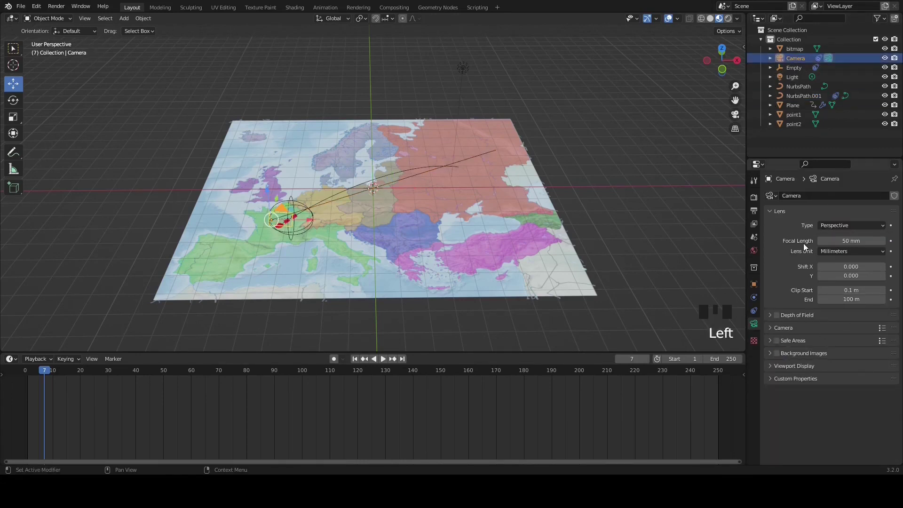
left_click(754, 310)
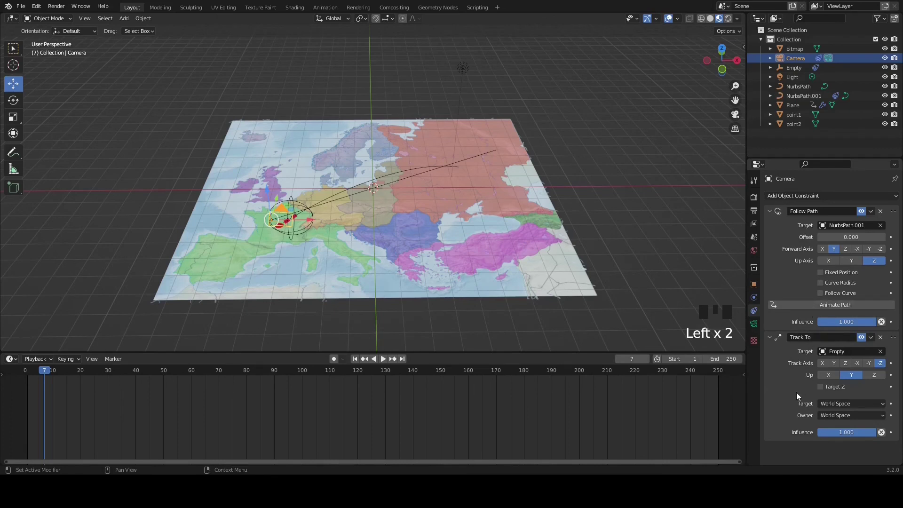
left_click(817, 305)
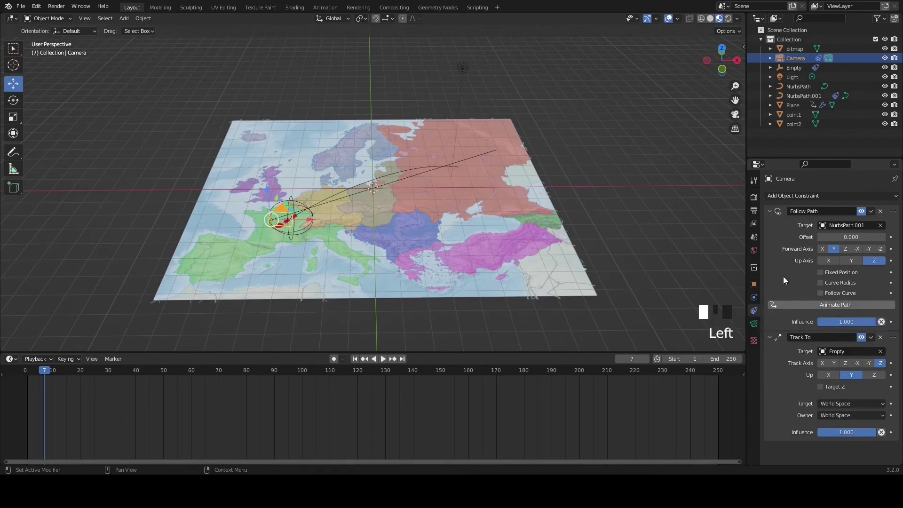
Scrub the animation to frame 121, switch to the camera view, and continue scrubbing to frame 171 to check the camera's motion
left_click(38, 371)
left_click_drag(38, 371, 360, 370)
middle_click(108, 185)
mouse_move(107, 186)
middle_mouse_down()
mouse_move(200, 182)
mouse_move(221, 159)
mouse_move(108, 174)
mouse_move(41, 169)
mouse_move(109, 176)
middle_mouse_up()
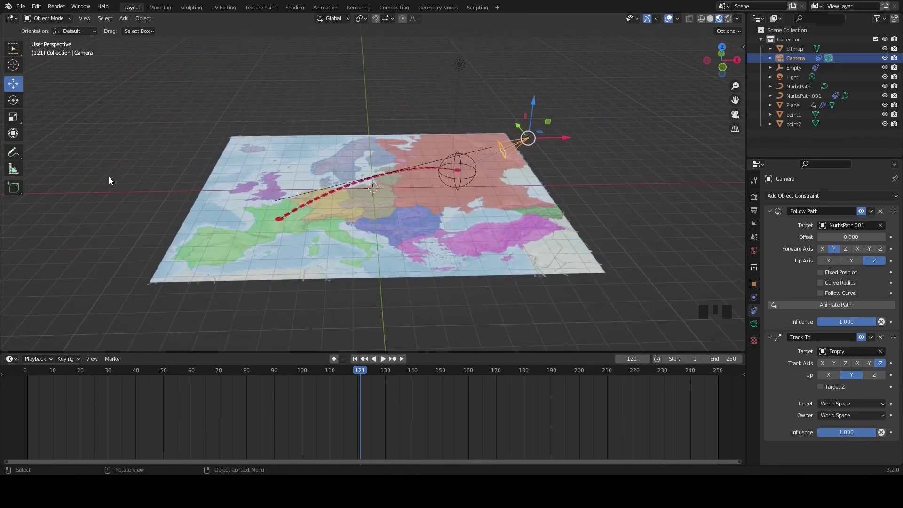
key("KP_0")
left_click_drag(375, 372, 501, 364)
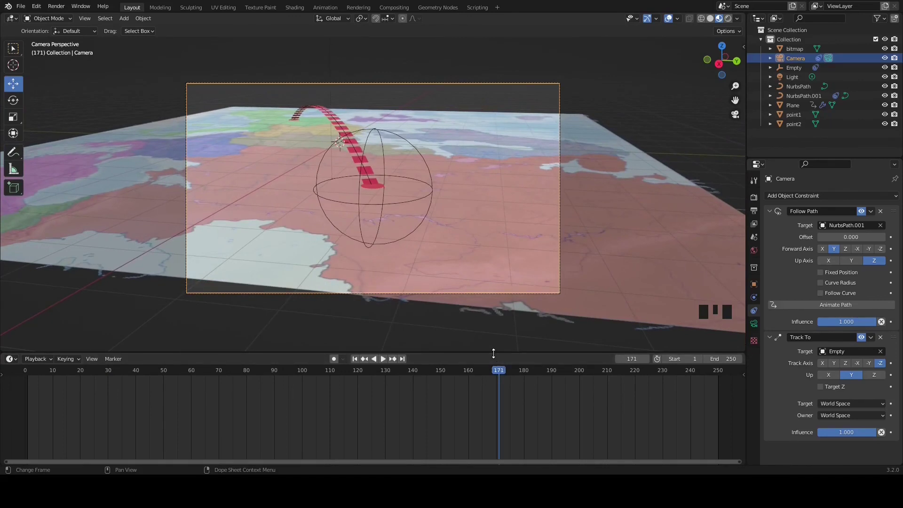